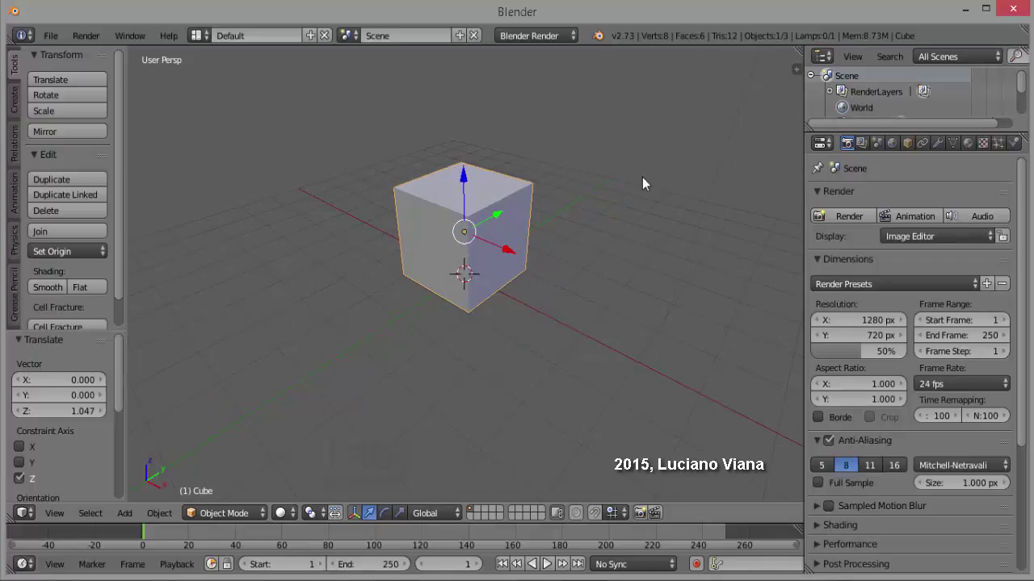
Step: Put the cube in Edit Mode with face selection and clear the whole-mesh selection
left_click(257, 512)
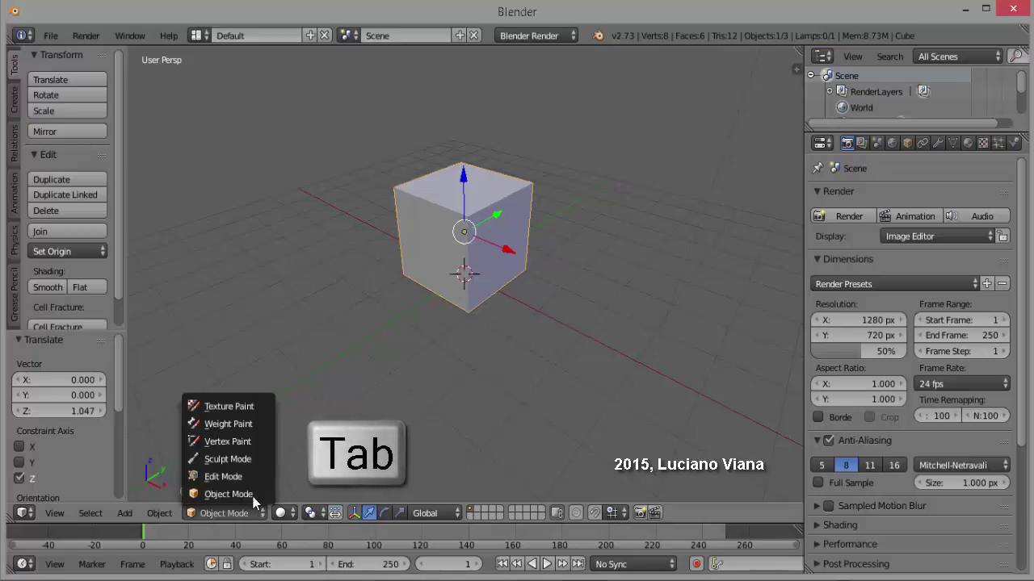
left_click(242, 477)
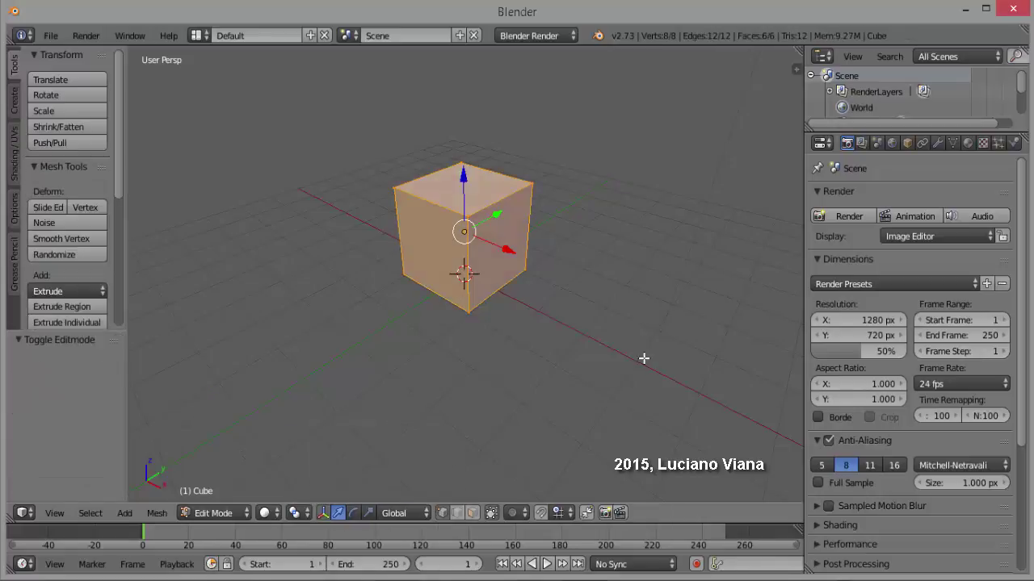
mouse_move(524, 360)
middle_mouse_down()
mouse_move(503, 358)
mouse_move(520, 350)
middle_mouse_up()
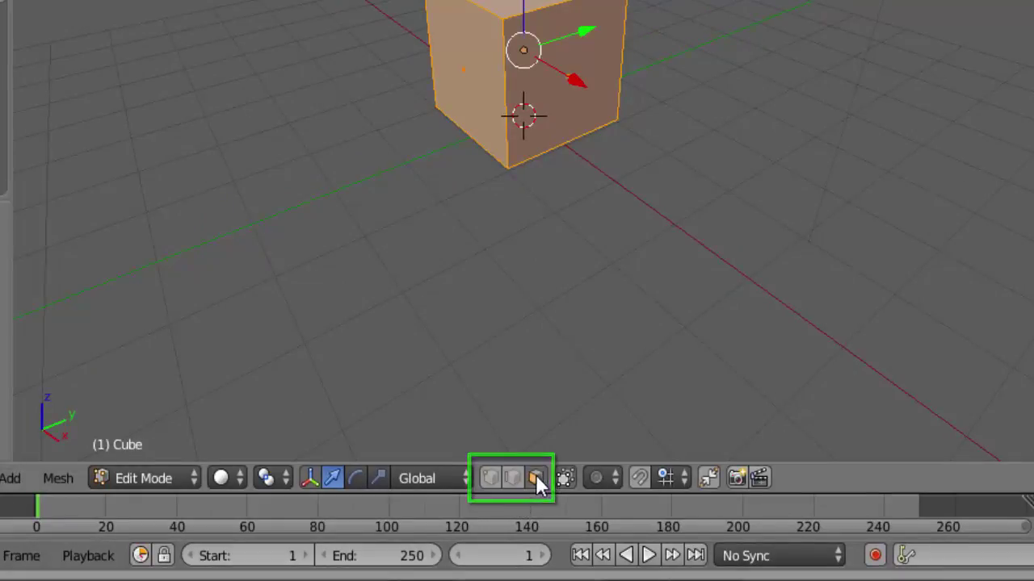
key("a")
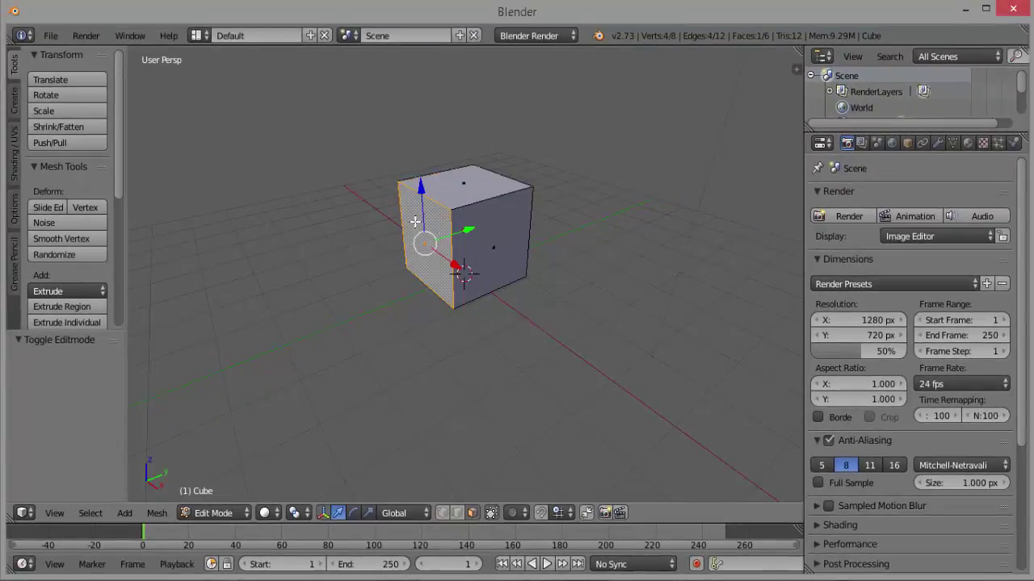
Step: Examine the cube's faces by selecting them one at a time from all around, and return to Object Mode
right_click(477, 186)
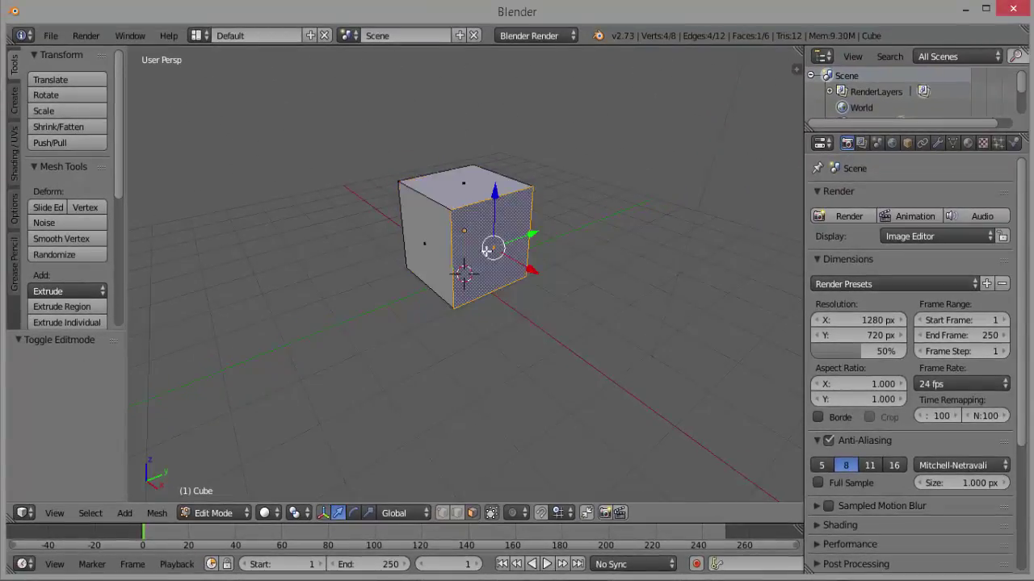
right_click(430, 243)
middle_click_drag(601, 276, 438, 261)
right_click(498, 236)
middle_click_drag(594, 251, 483, 260)
right_click(509, 243)
middle_click_drag(441, 303, 703, 272)
right_click(498, 228)
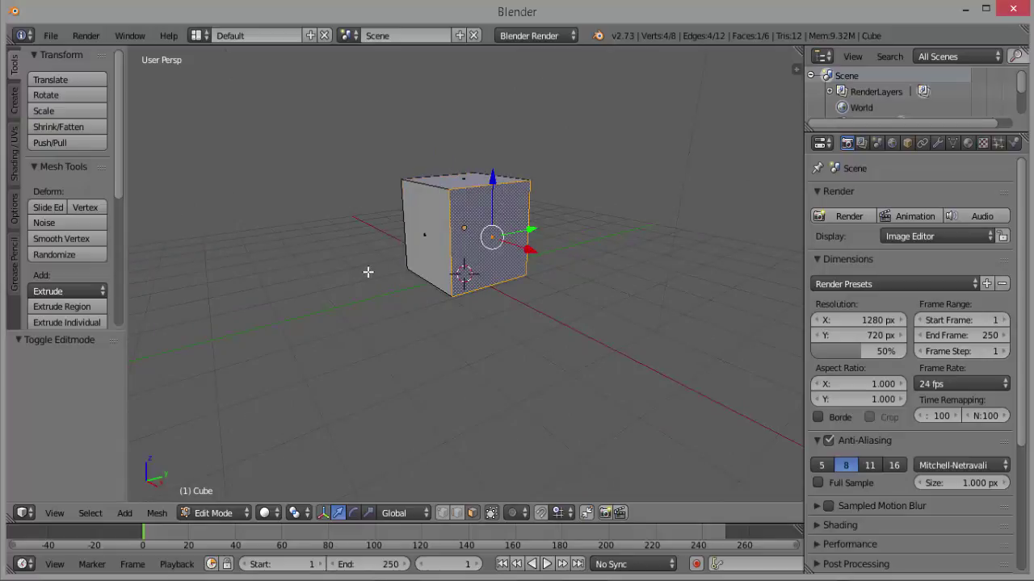
middle_click_drag(358, 272, 548, 306)
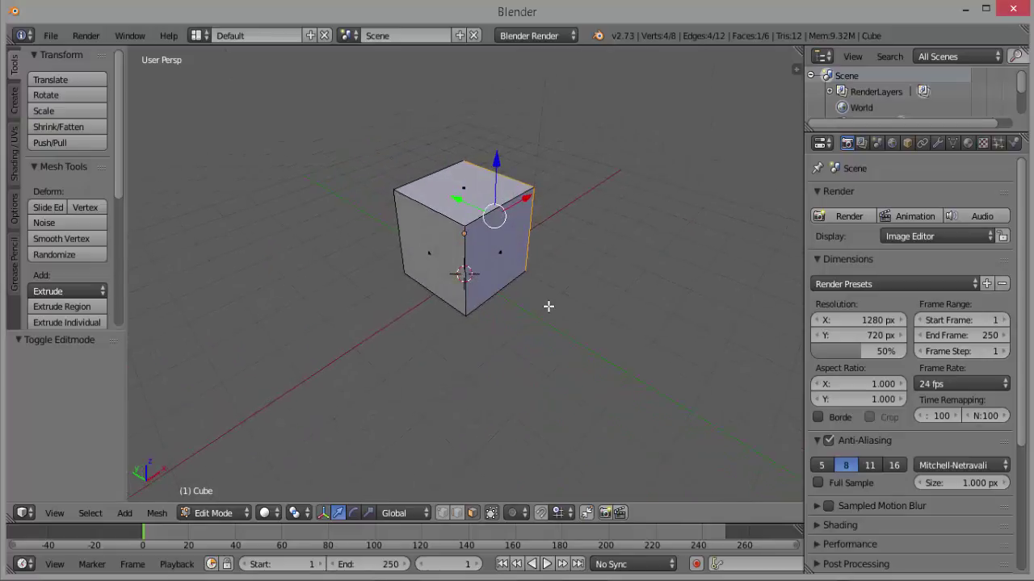
left_click(215, 514)
left_click(221, 494)
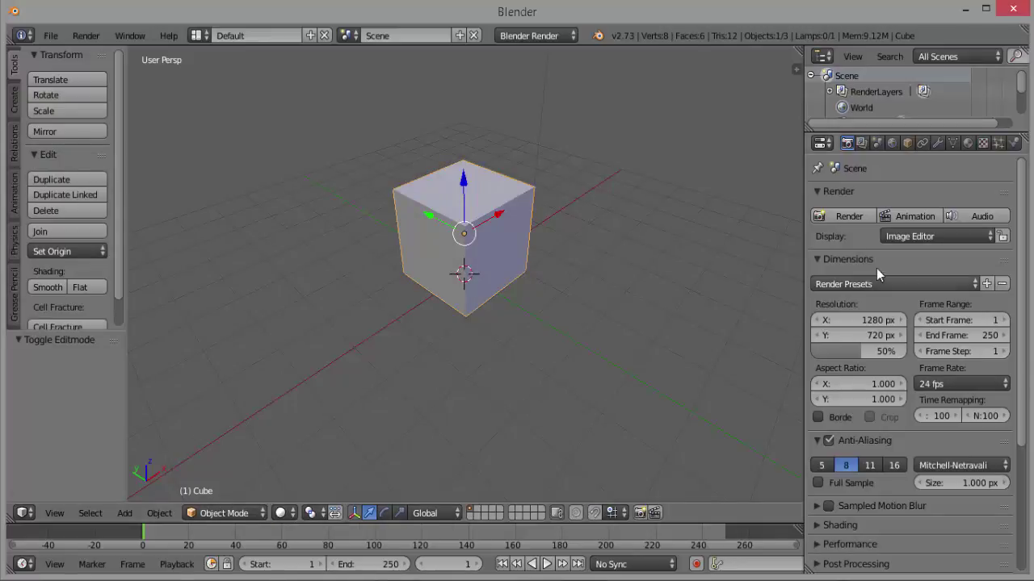
Step: Widen the properties area and remove the existing material slot from the cube
left_click_drag(797, 208, 724, 209)
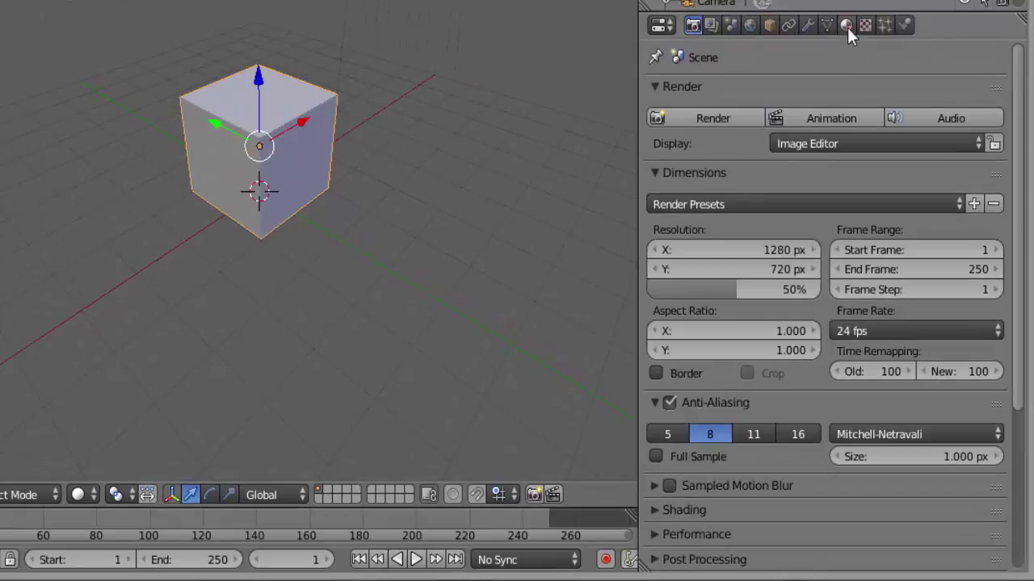
left_click(846, 26)
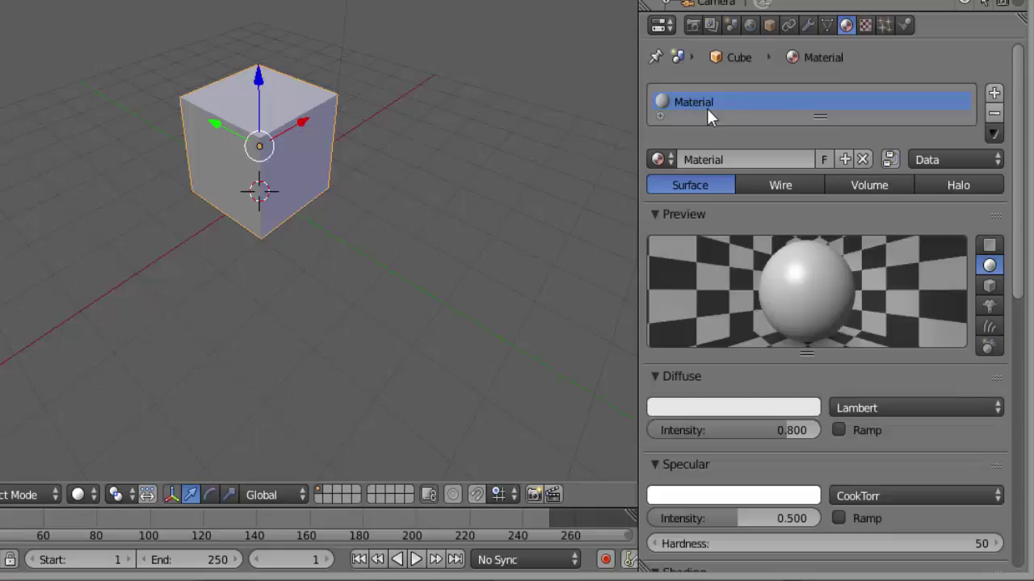
left_click(993, 113)
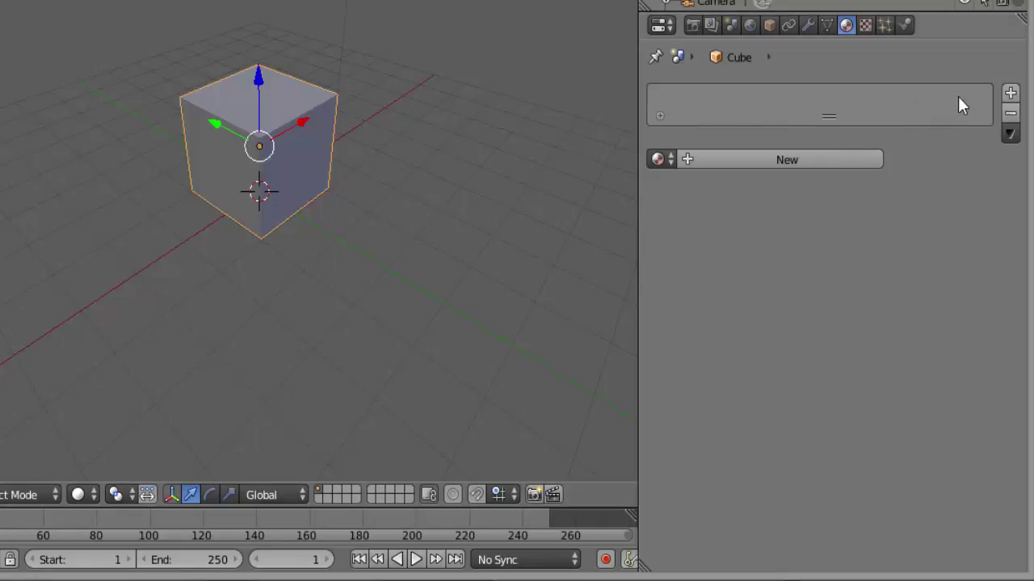
Step: Add six empty material slots to the cube
left_click(1011, 96)
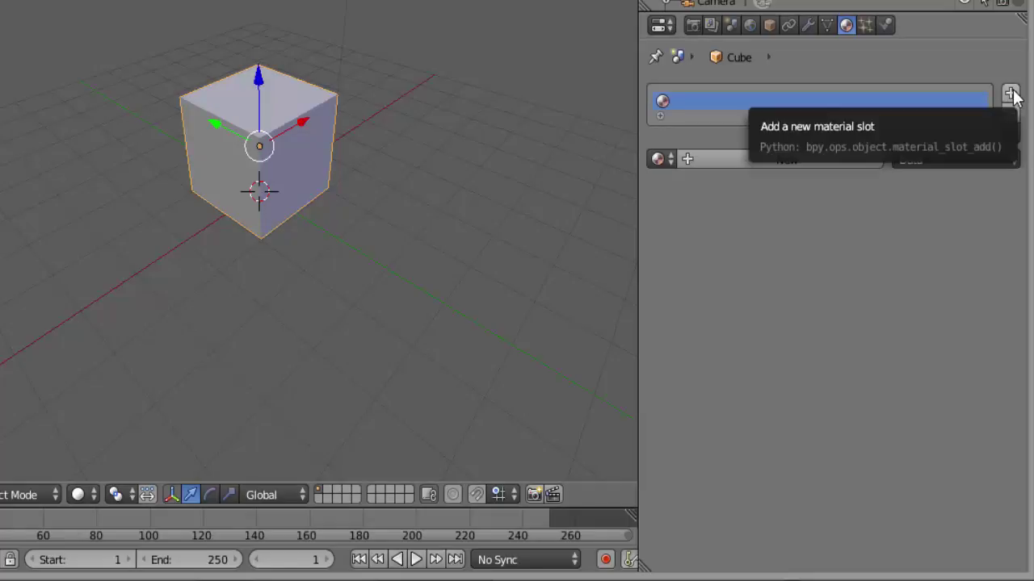
left_click(1011, 95)
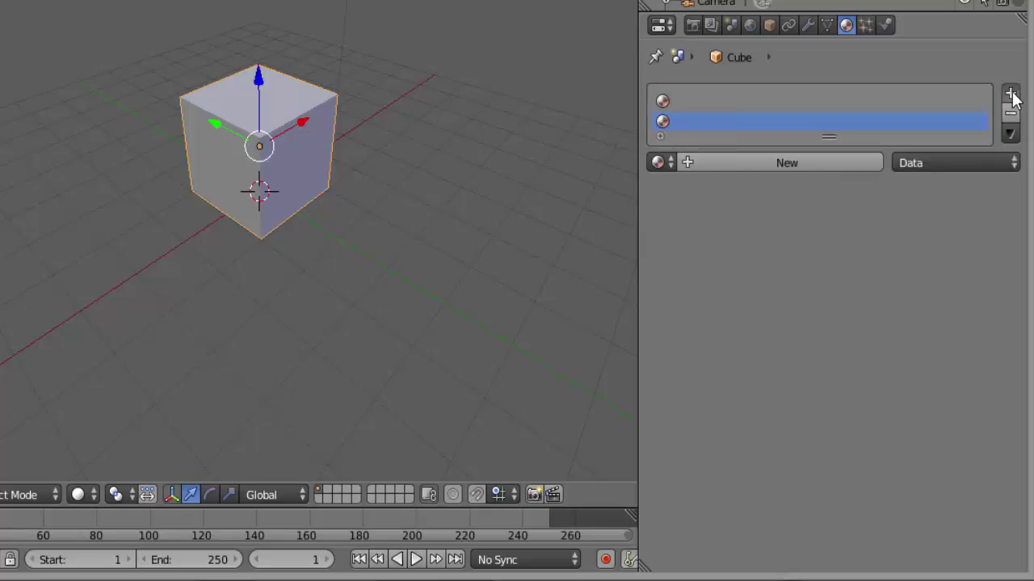
left_click(1011, 96)
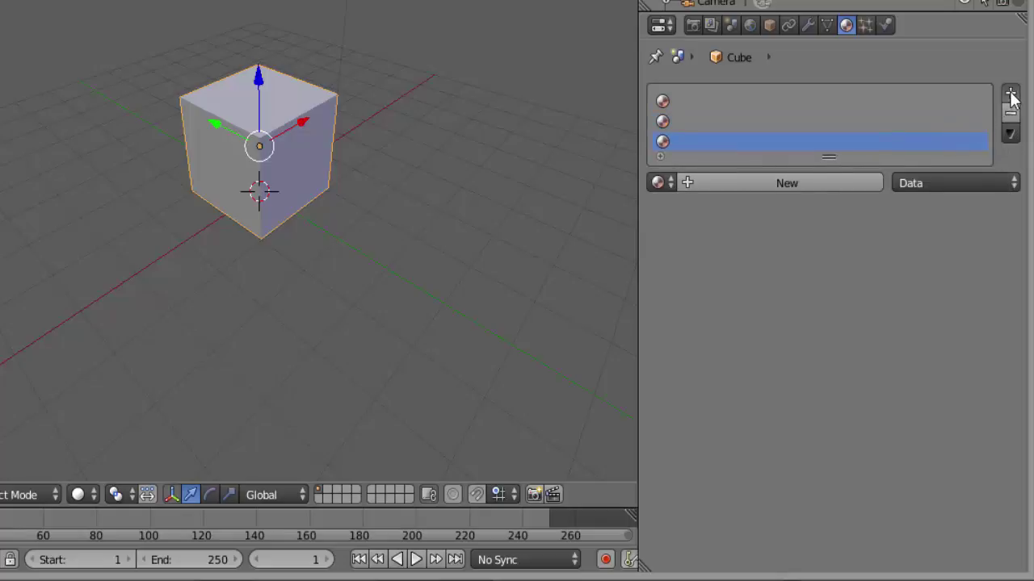
left_click(1010, 93)
left_click(1010, 93)
left_click(1011, 95)
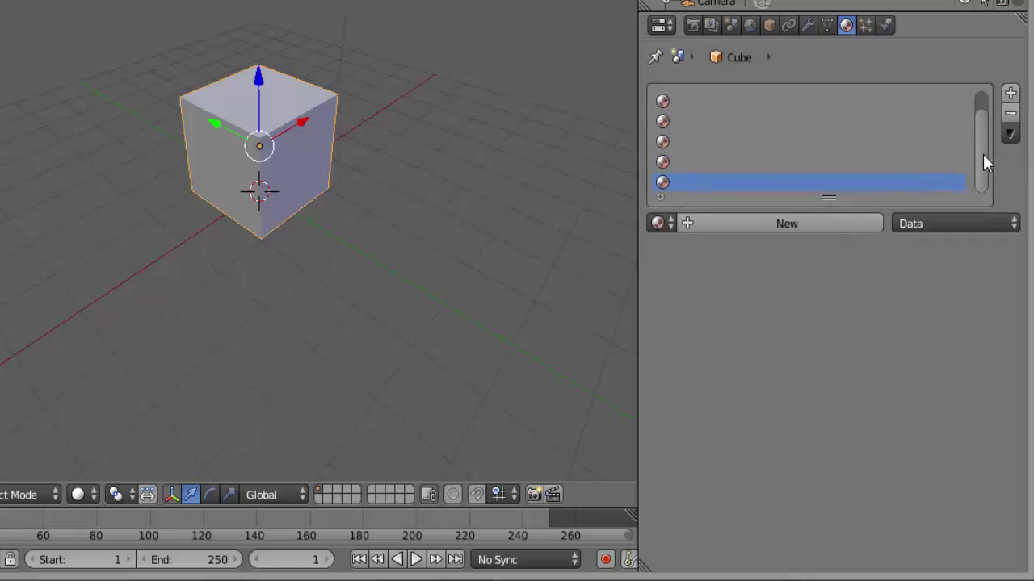
Step: Go through the empty material slots and create a new material in the first one
left_click_drag(983, 156, 741, 127)
left_click(668, 121)
left_click(664, 142)
left_click(663, 162)
left_click(664, 183)
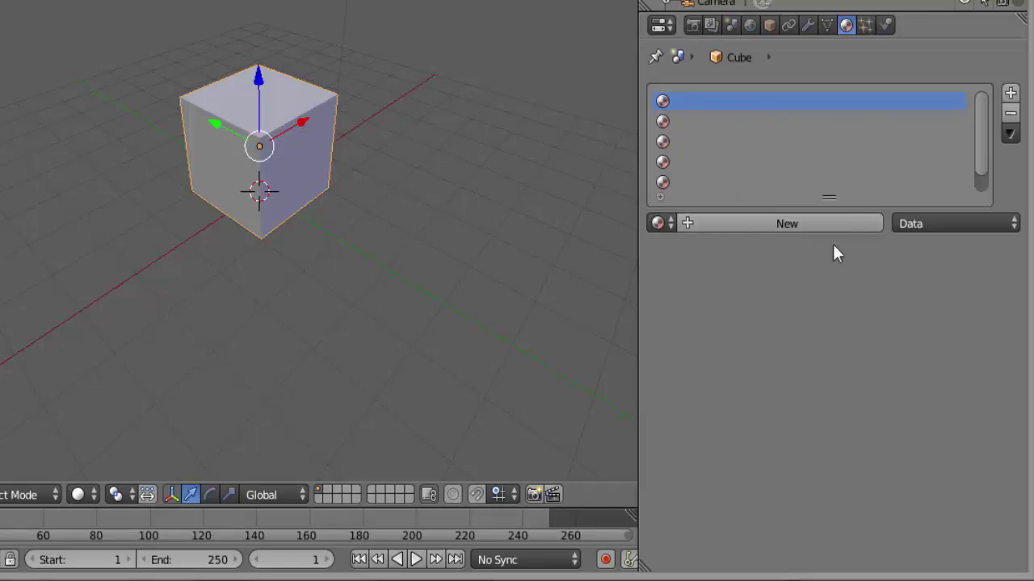
left_click(776, 226)
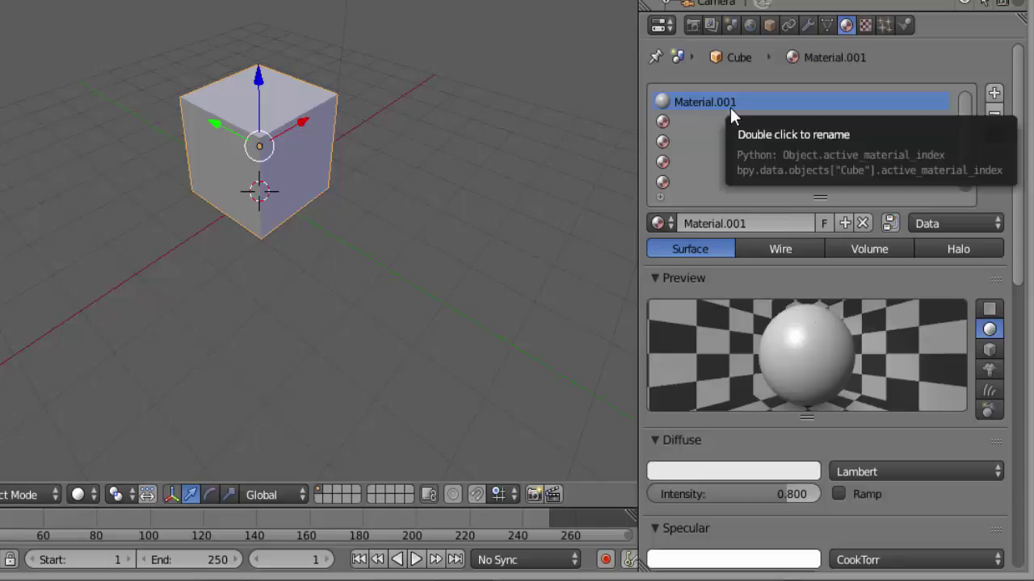
Step: Add a new texture of type Image or Movie to the first material
left_click(865, 26)
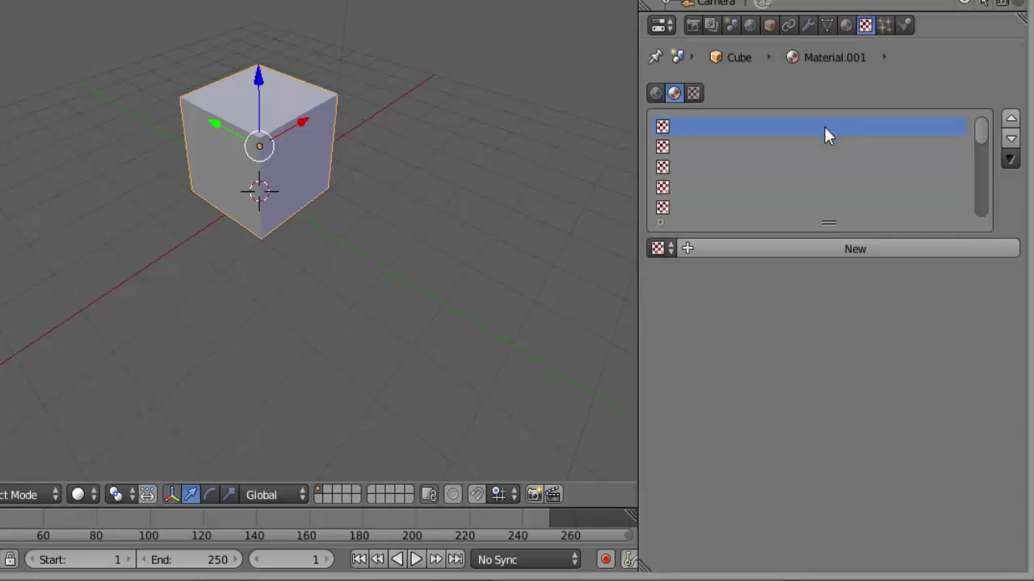
left_click(846, 248)
scroll(857, 334, "down", 2)
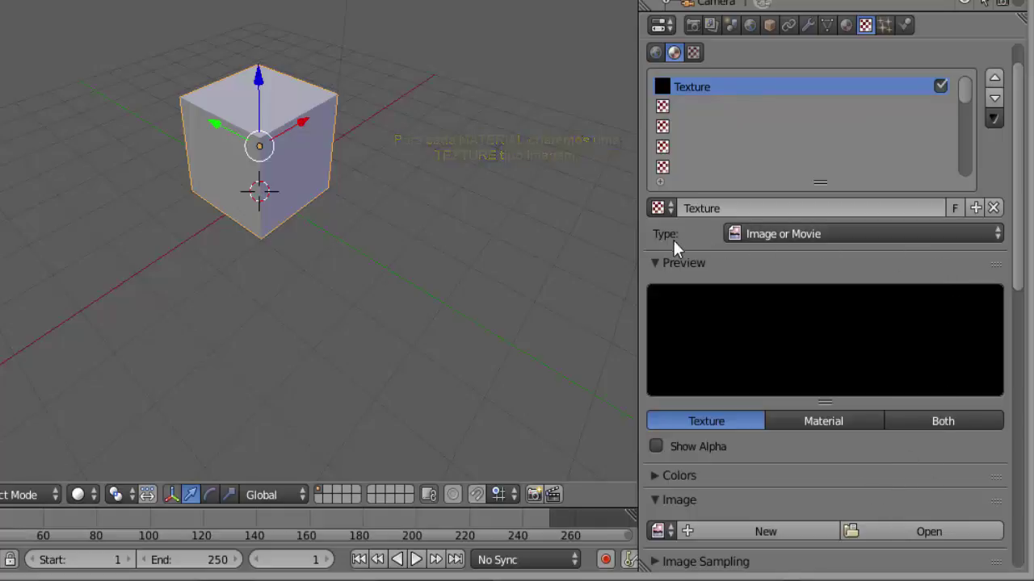
left_click(992, 234)
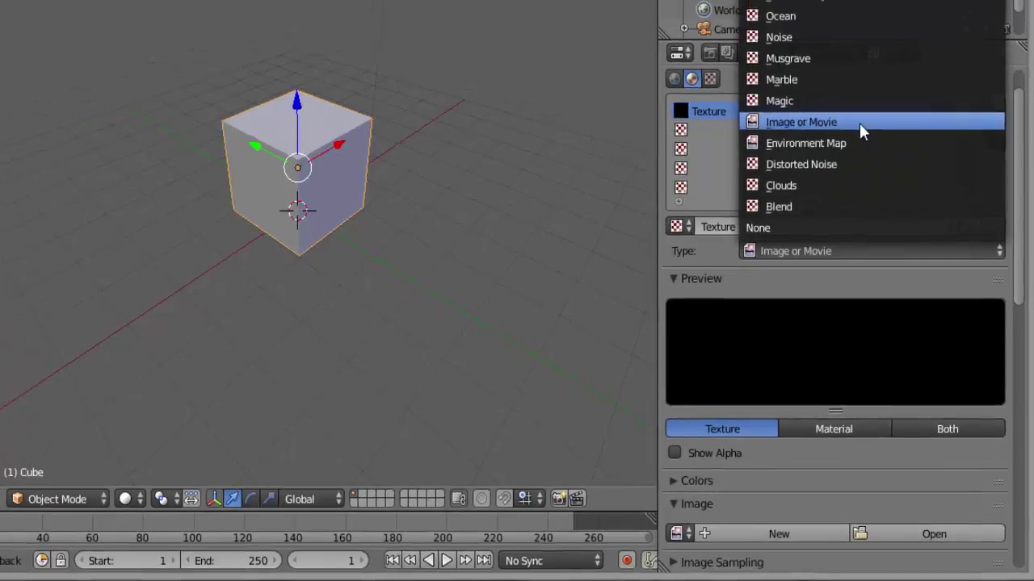
left_click(860, 122)
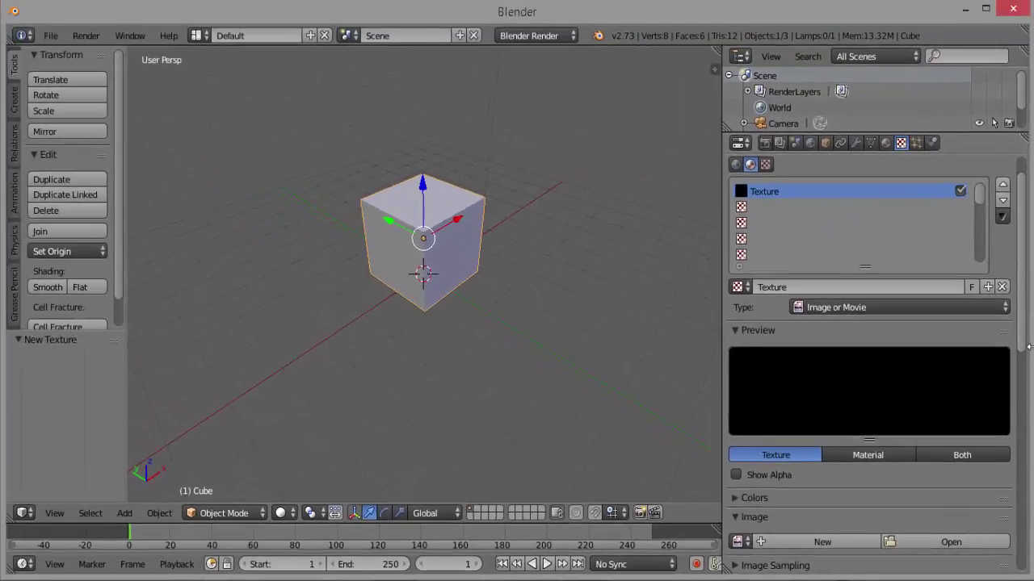
Step: Load A1.jpg from the Downloads folder as the first material's texture image
left_click_drag(1023, 346, 1020, 393)
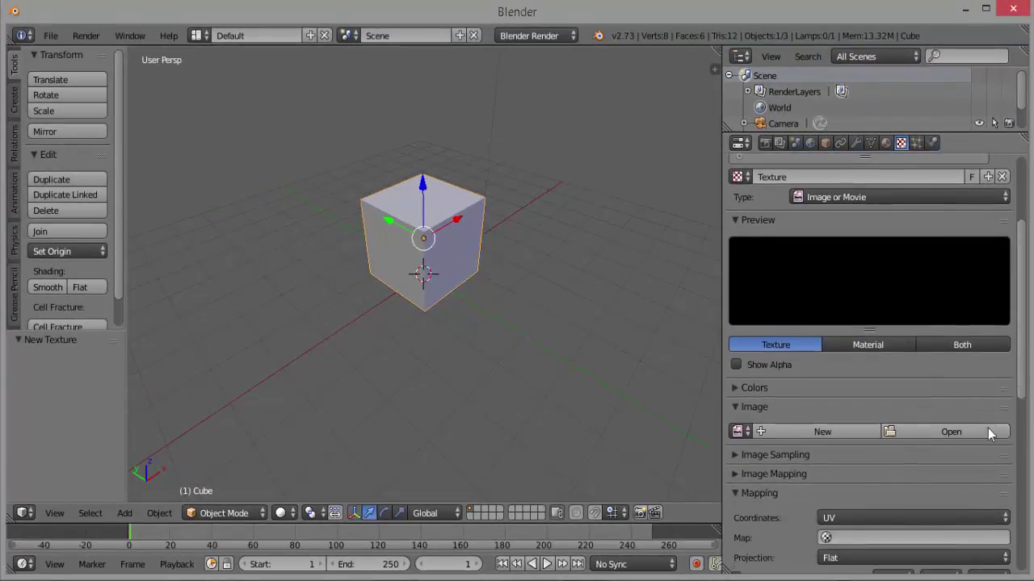
left_click(939, 436)
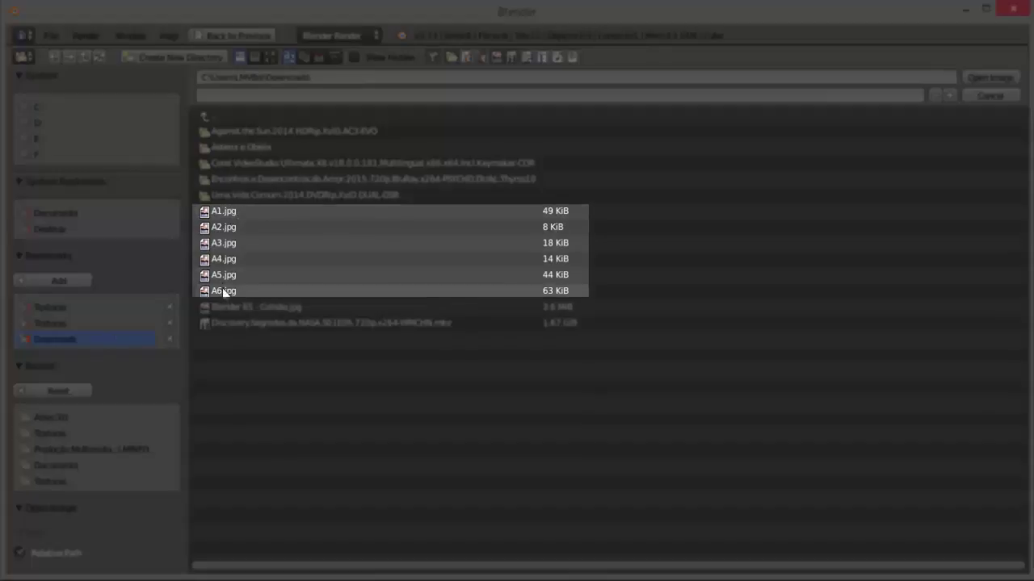
left_click(228, 213)
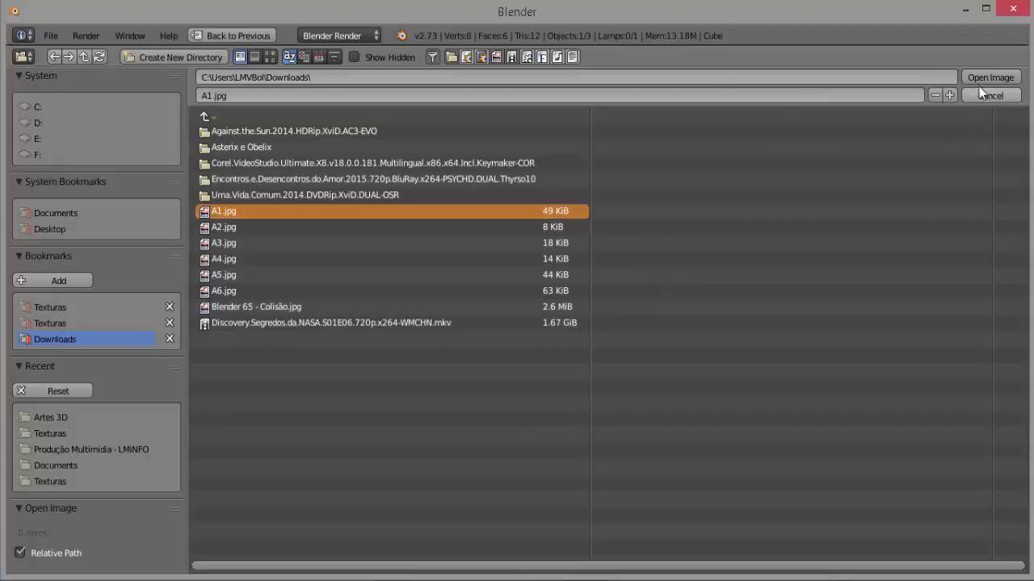
left_click(983, 77)
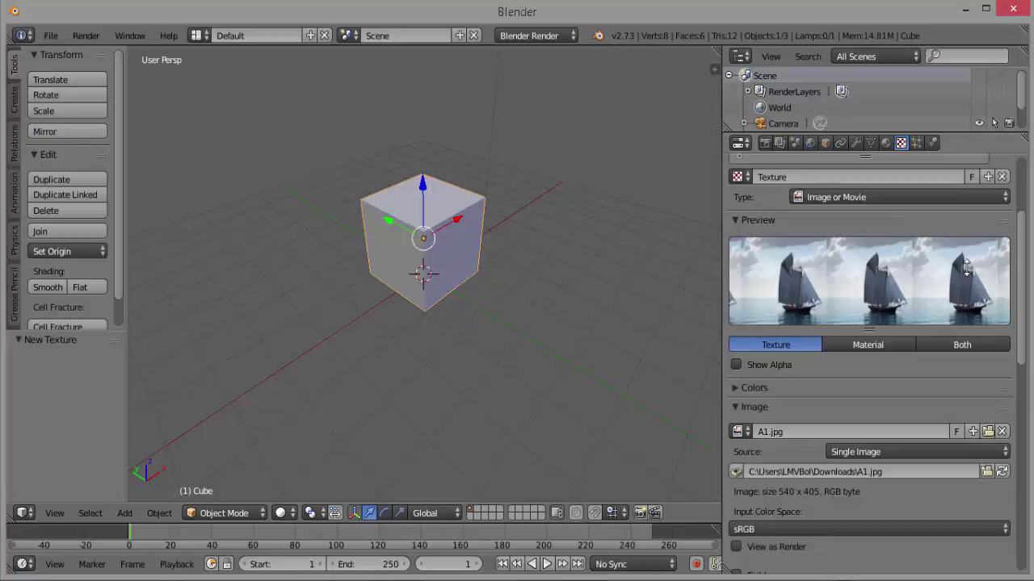
Step: Set the first material's preview to a flat plane to check the applied image
left_click_drag(1021, 226, 1032, 160)
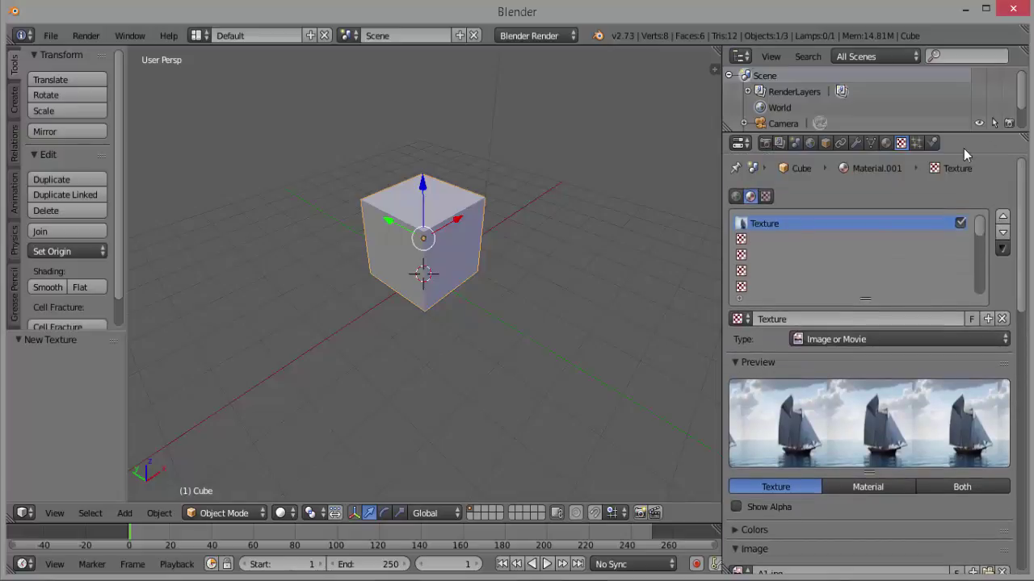
left_click(886, 143)
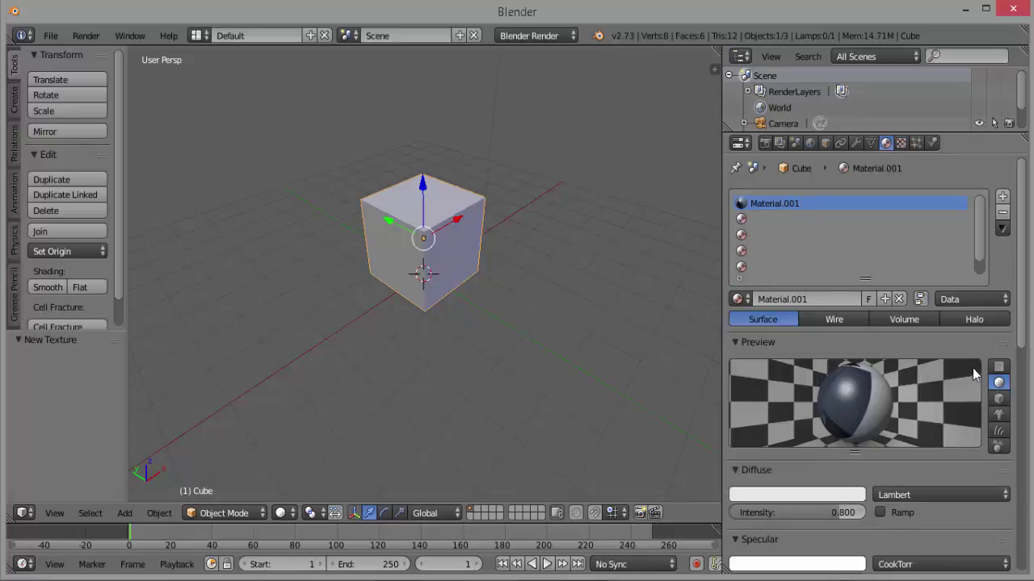
left_click(999, 367)
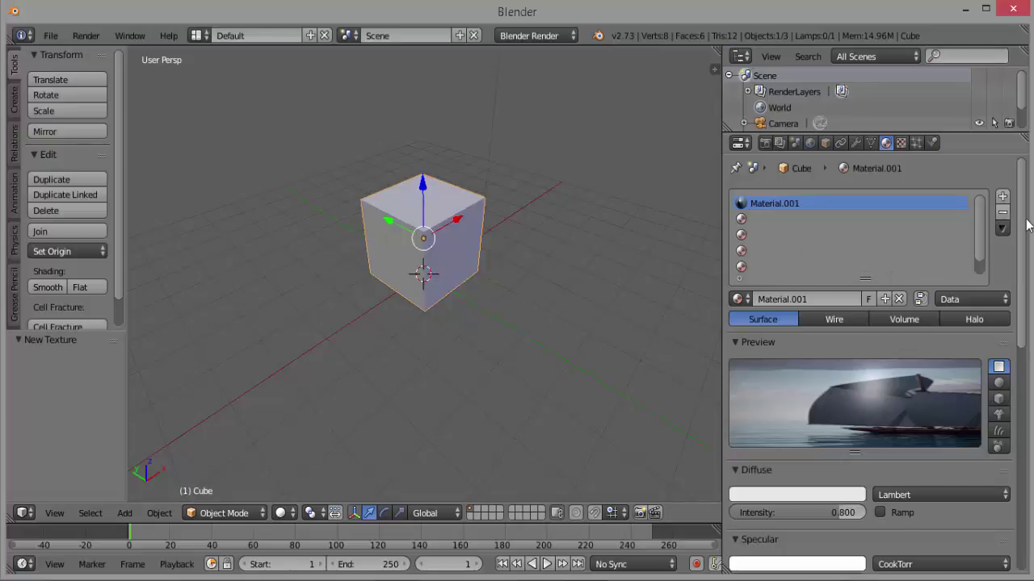
mouse_move(1024, 194)
left_mouse_down()
mouse_move(1007, 411)
mouse_move(1027, 303)
mouse_move(1031, 165)
left_mouse_up()
Step: Create a new material in the second slot and add a new texture to it
left_click(880, 392)
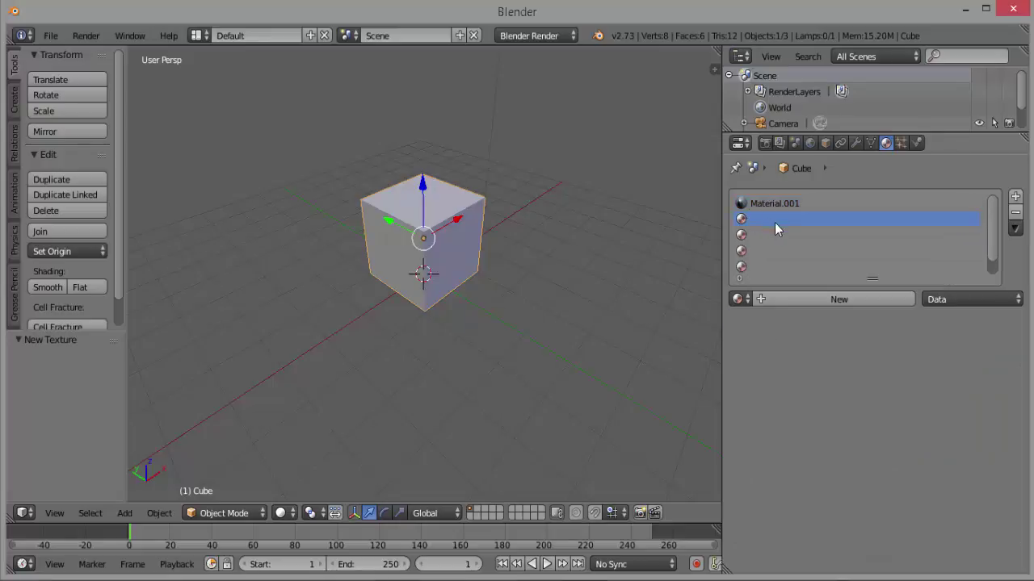
left_click(822, 301)
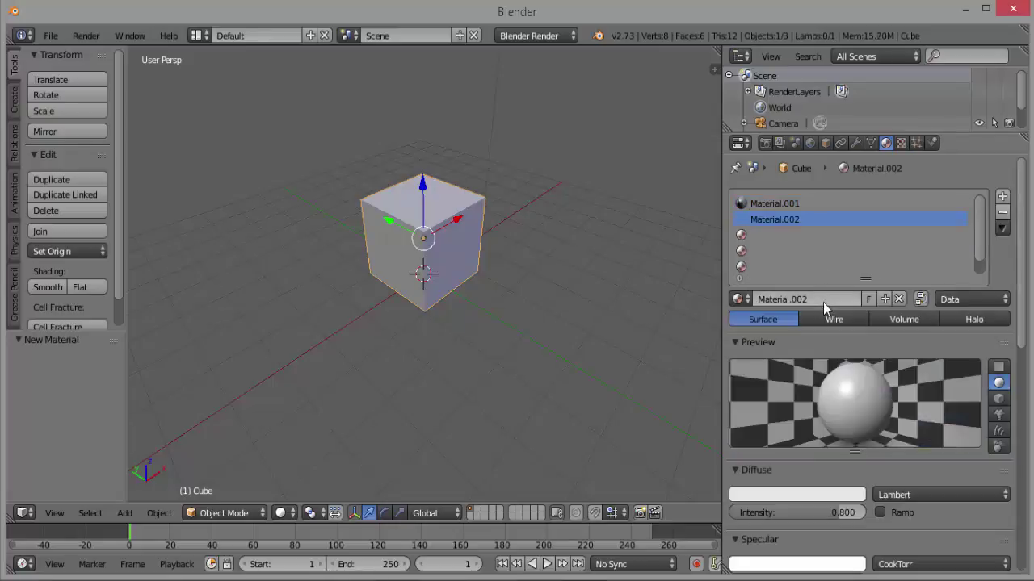
left_click(901, 146)
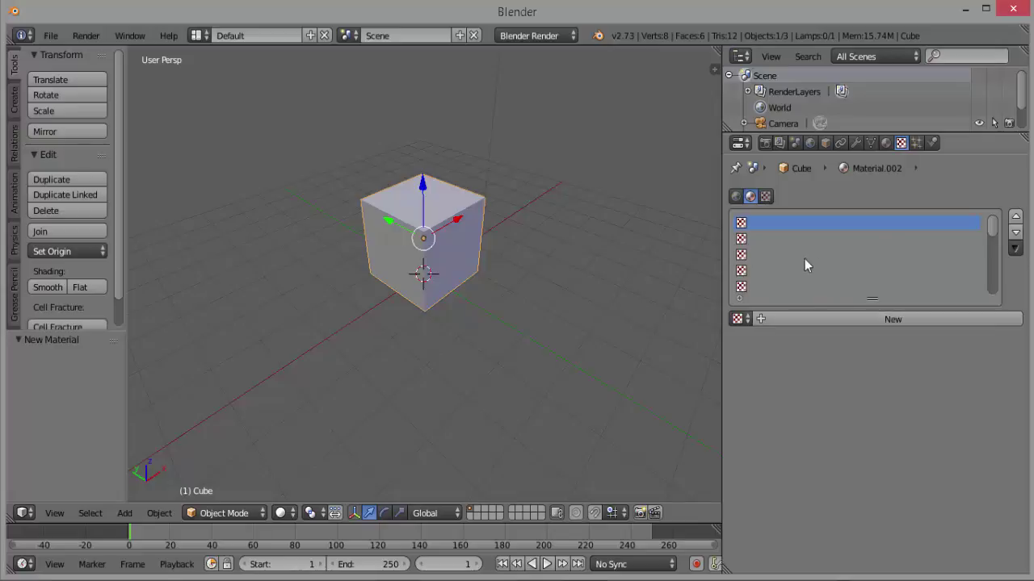
left_click(867, 321)
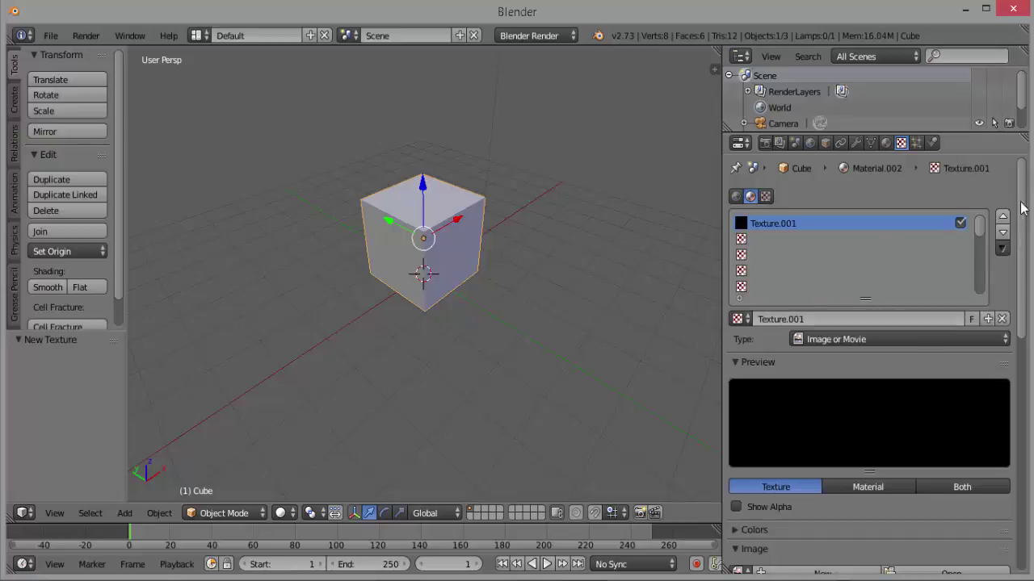
Step: Load A2.jpg from the Downloads folder as the second material's texture image and check its mapping settings
scroll(1021, 208, "down", 6)
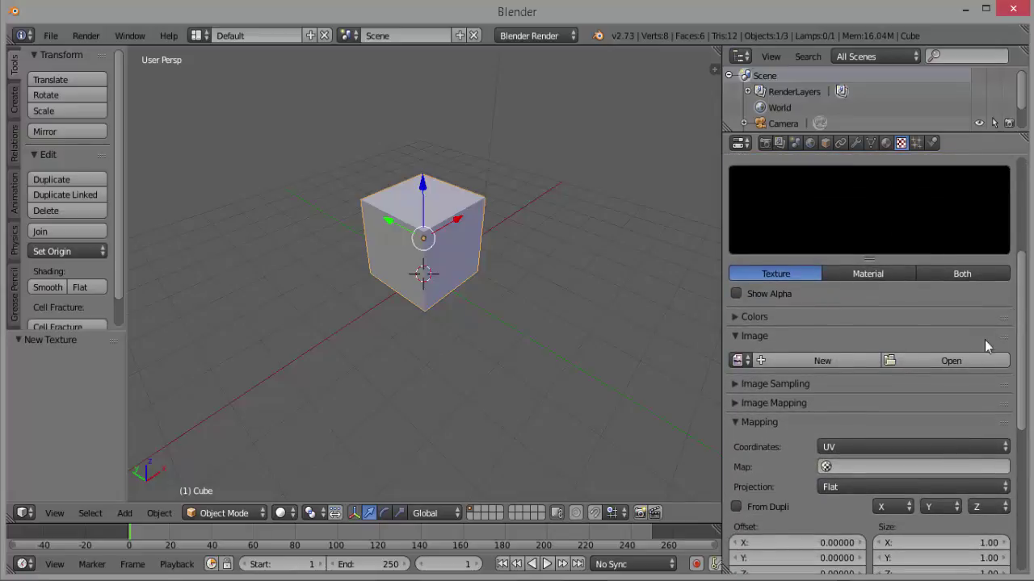
left_click(956, 356)
left_click(60, 343)
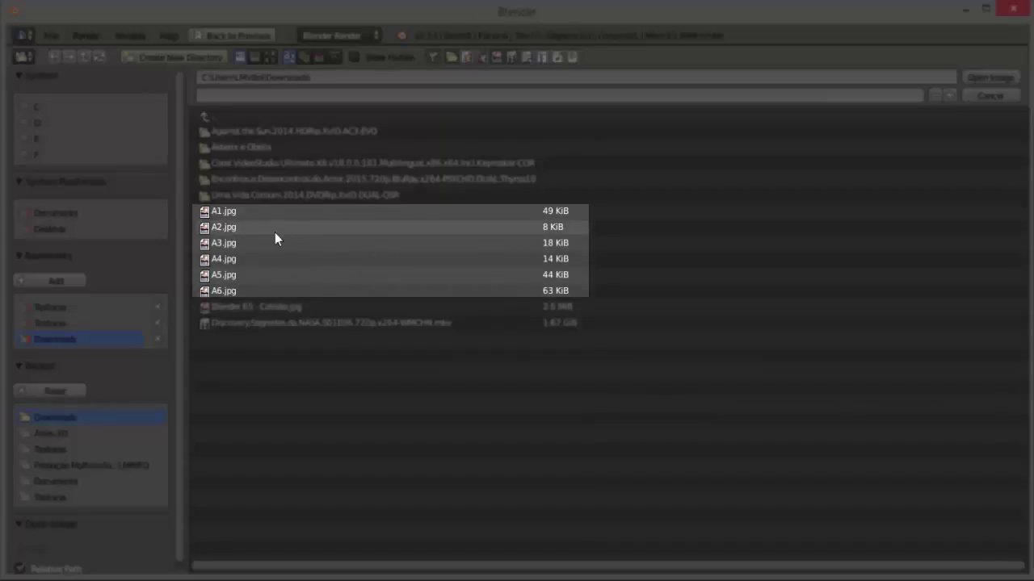
left_click(234, 226)
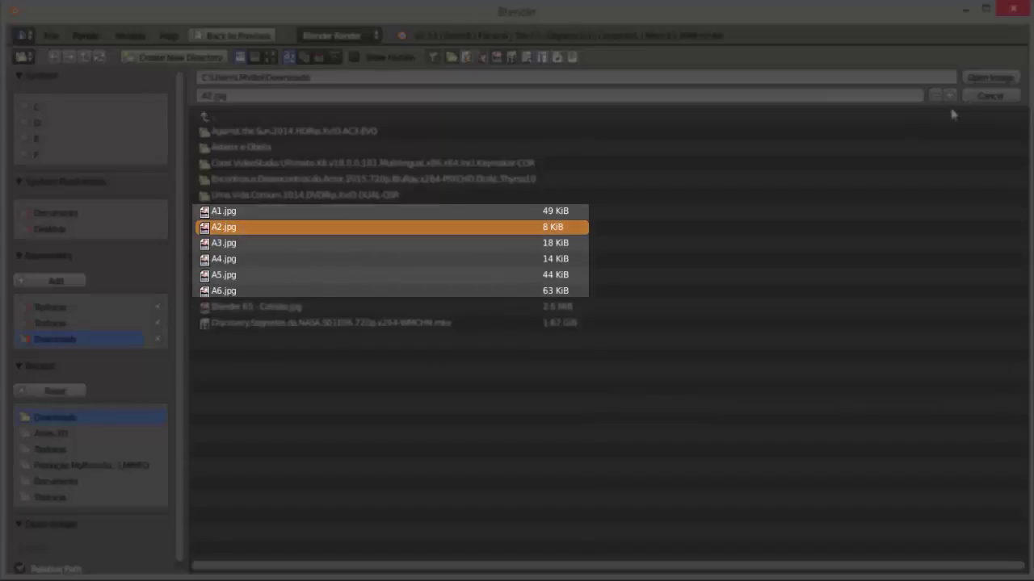
left_click(990, 78)
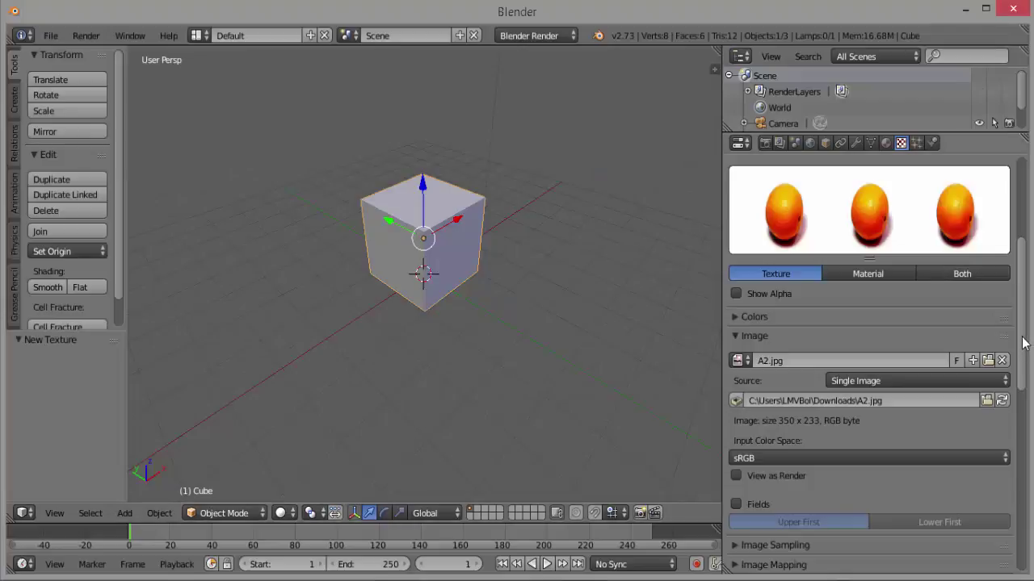
left_click_drag(1022, 341, 1027, 439)
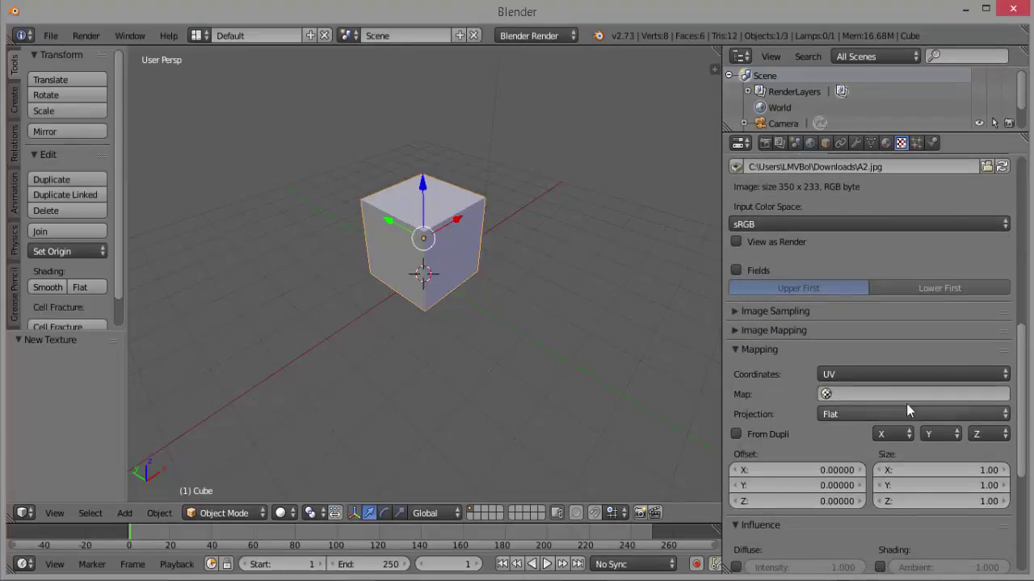
left_click_drag(1027, 360, 1010, 168)
Step: Enable Face Textures for the second material and set its preview to a flat plane
left_click(886, 143)
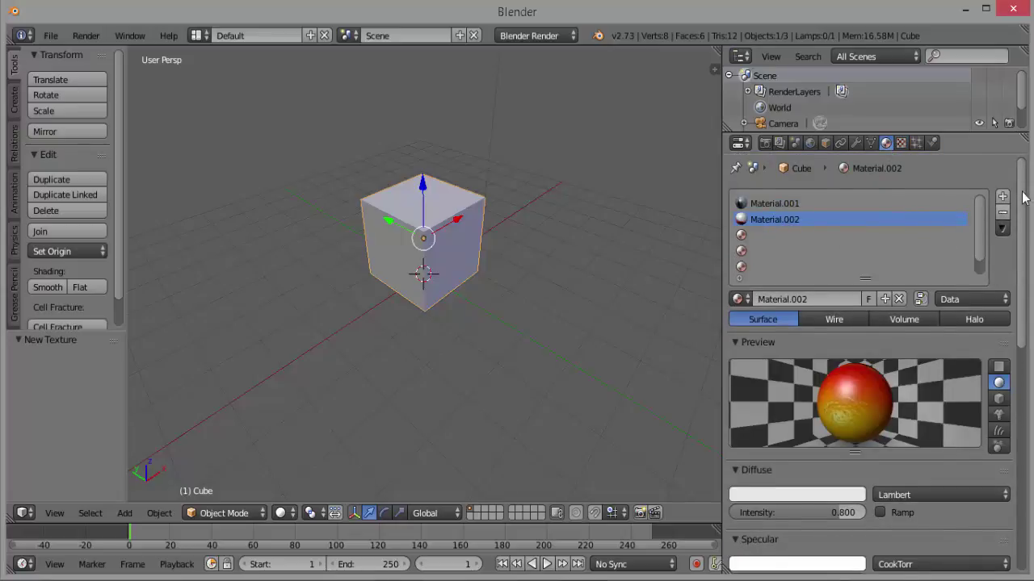
mouse_move(1022, 198)
left_mouse_down()
mouse_move(1015, 422)
mouse_move(1027, 328)
mouse_move(1028, 428)
left_mouse_up()
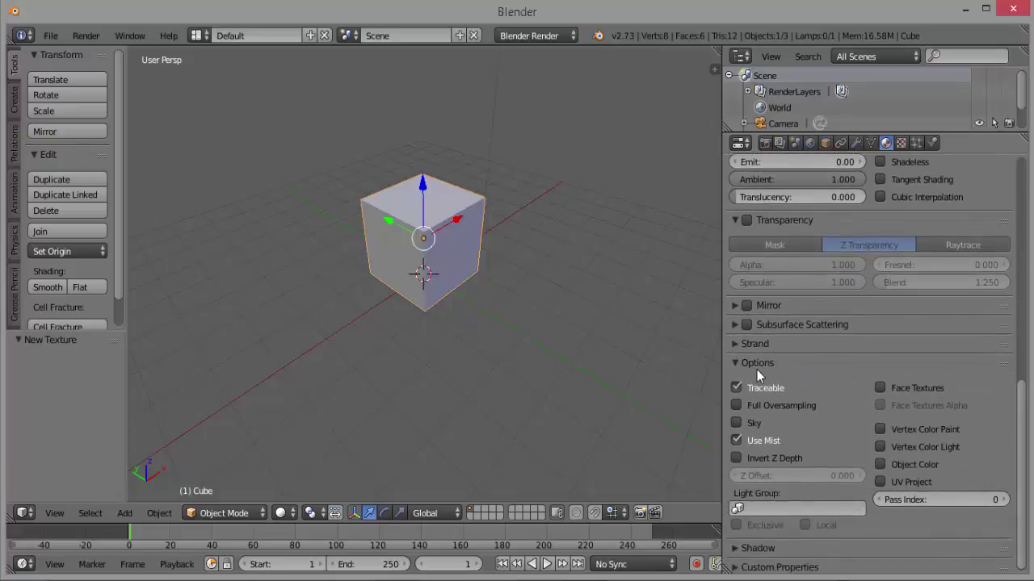
left_click(881, 390)
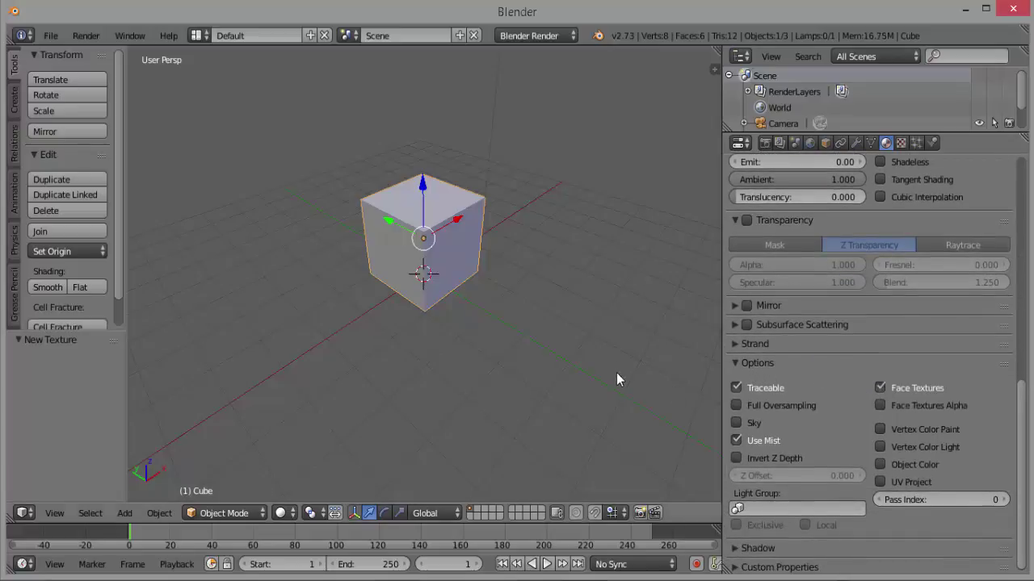
left_click_drag(1024, 409, 1029, 171)
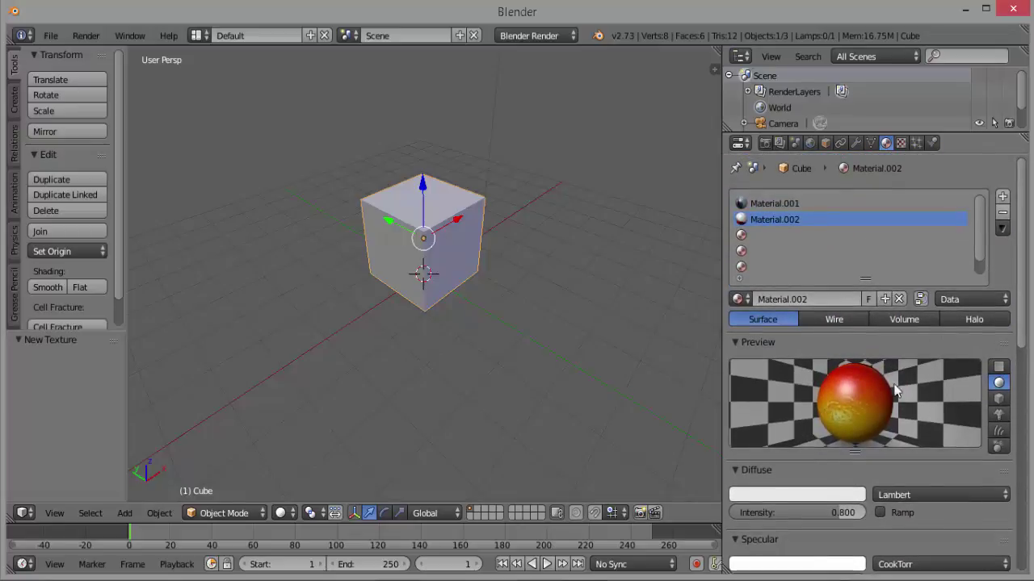
left_click(1000, 368)
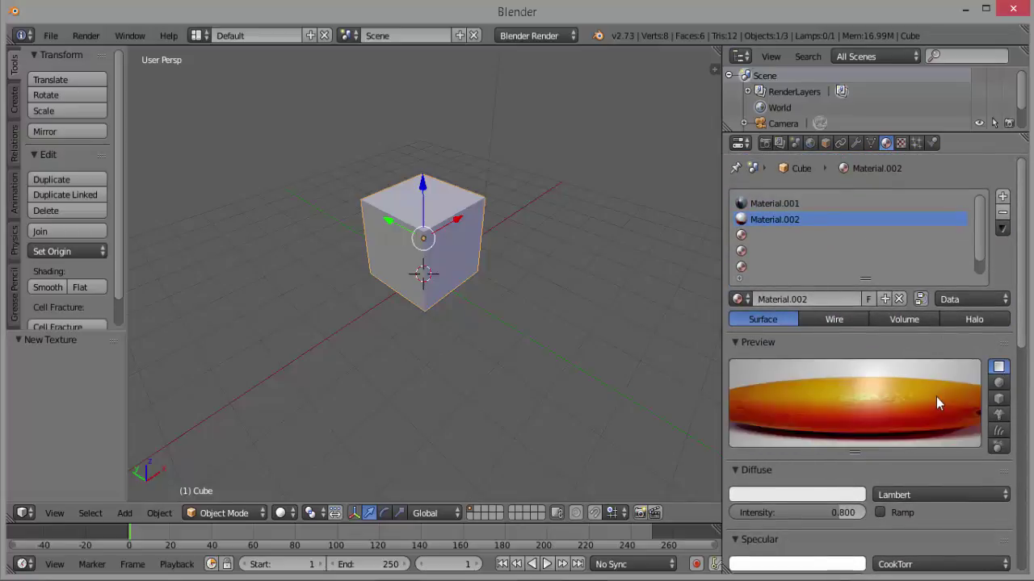
Step: Create a new material in the third slot and add a new texture to it
left_click(746, 235)
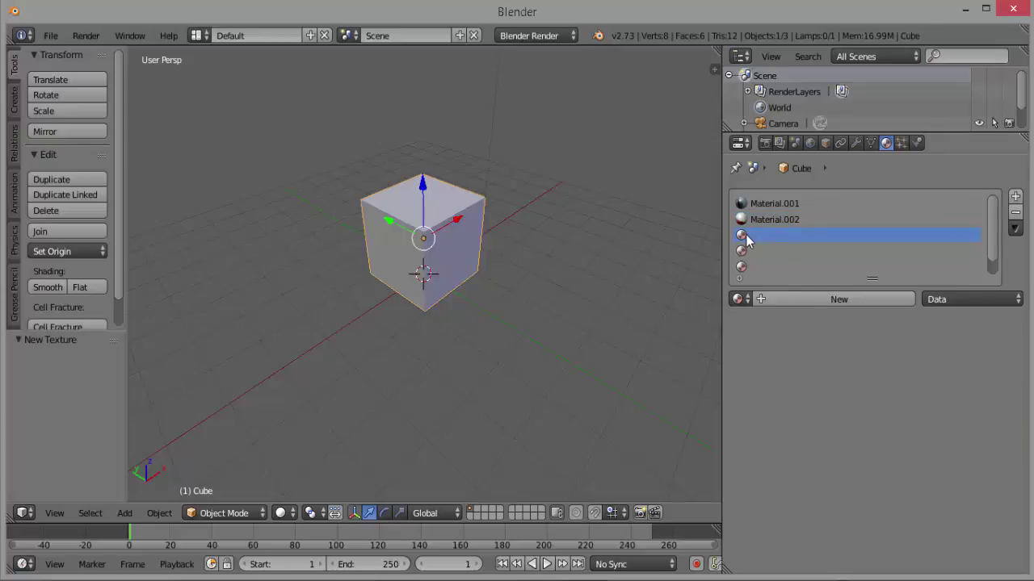
left_click(827, 305)
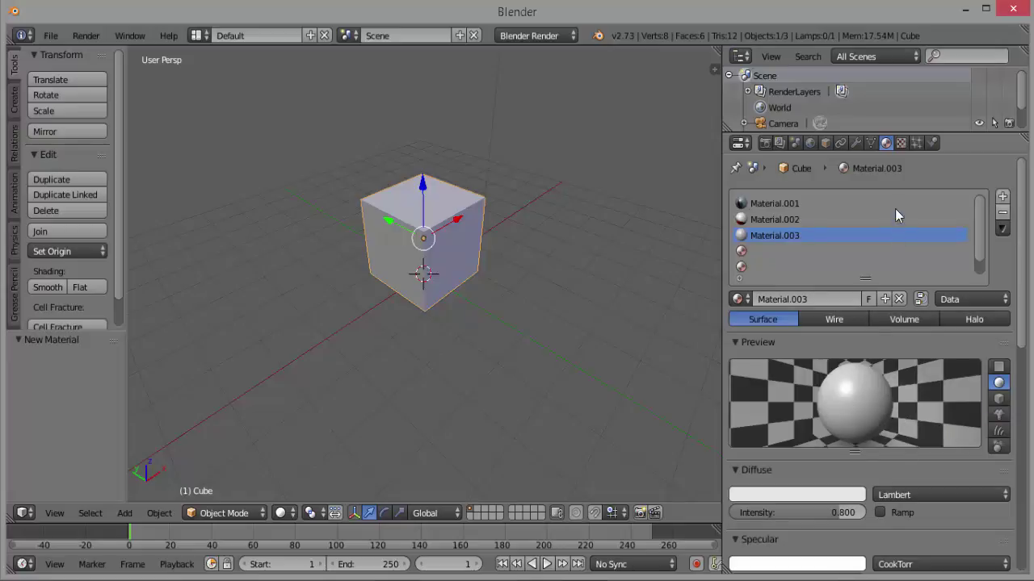
left_click(901, 143)
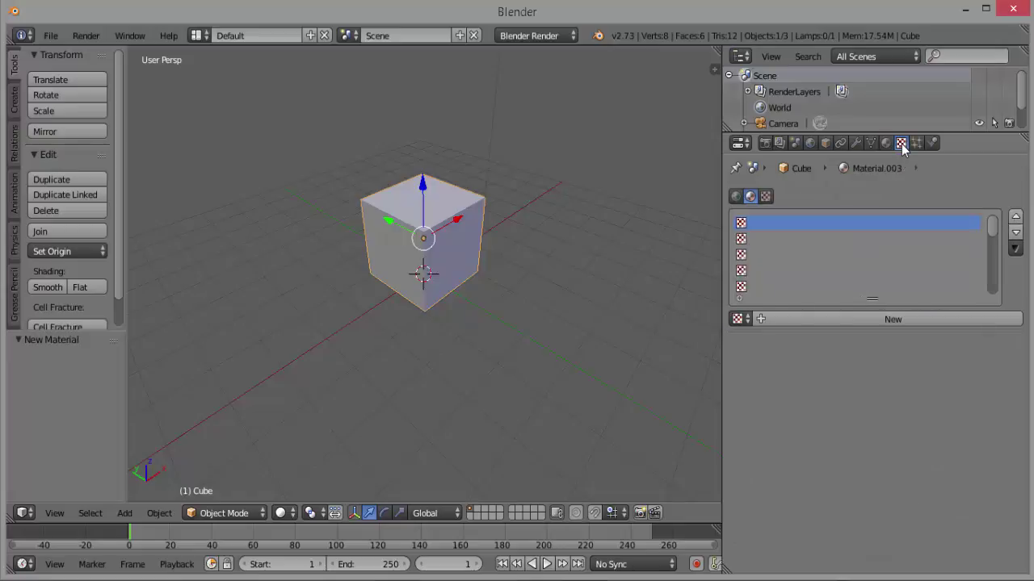
left_click(887, 319)
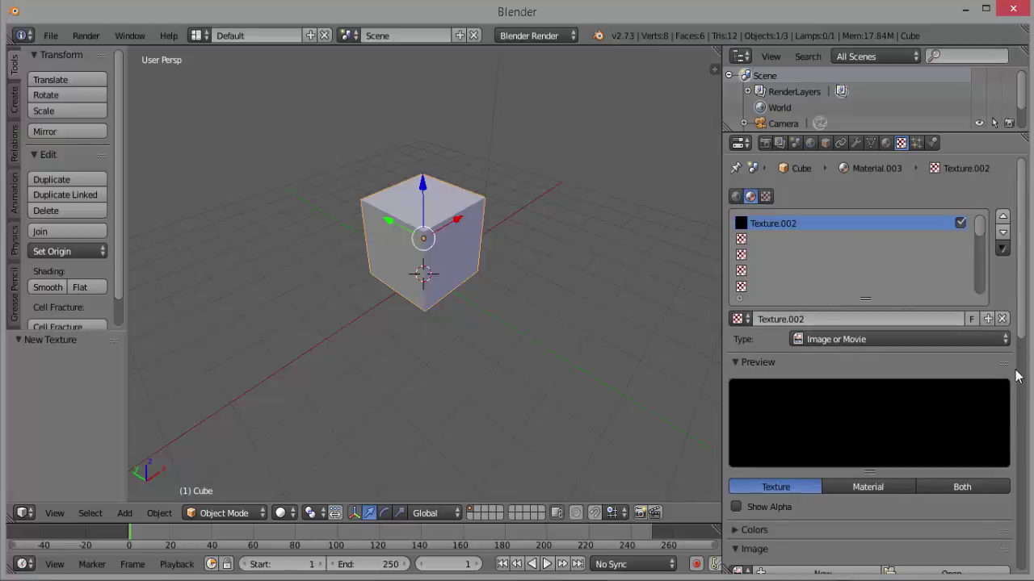
Step: Load A3.jpg from the Downloads folder as the third material's texture image
scroll(1020, 323, "down", 5)
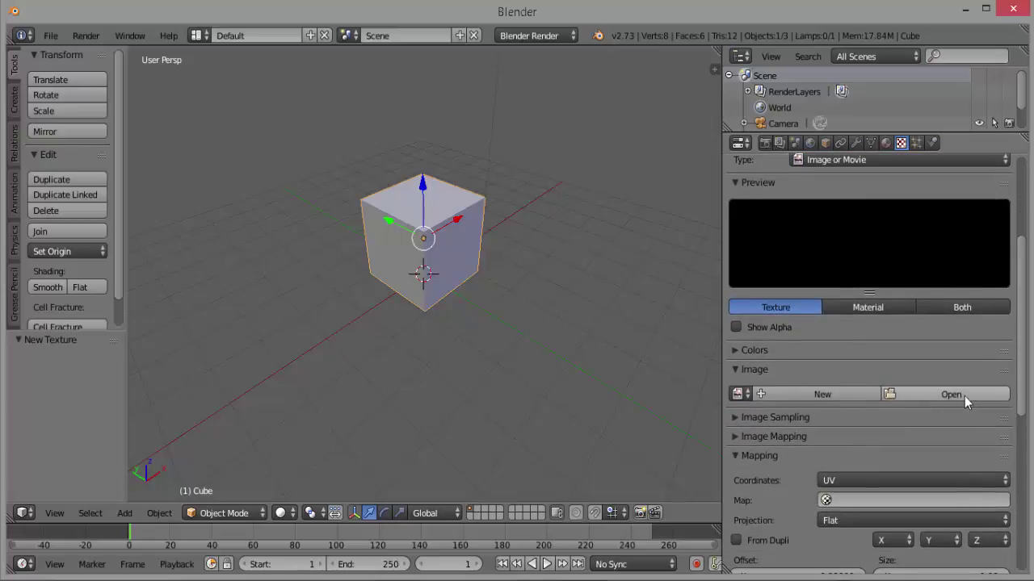
left_click(951, 394)
left_click(42, 340)
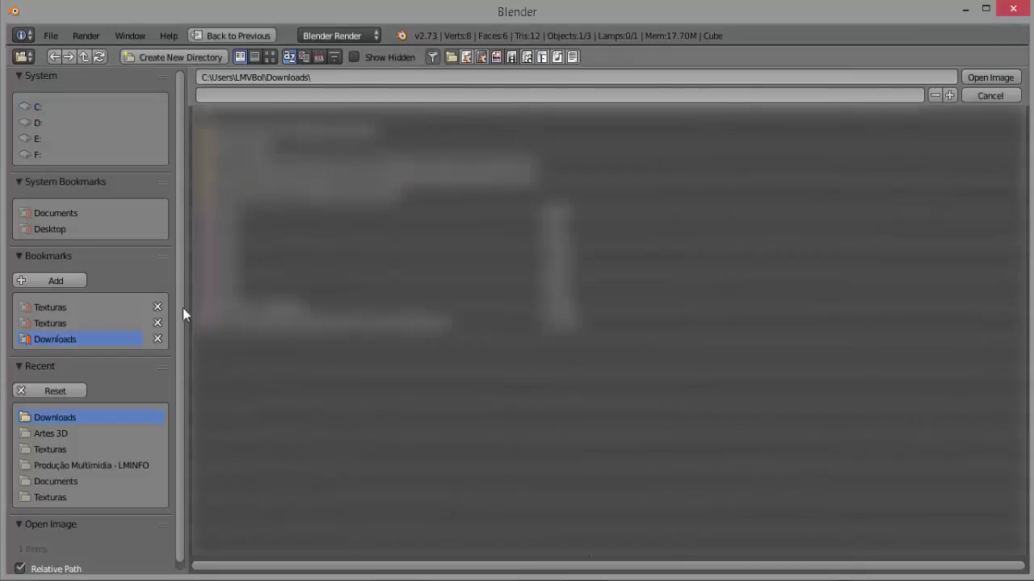
left_click(230, 241)
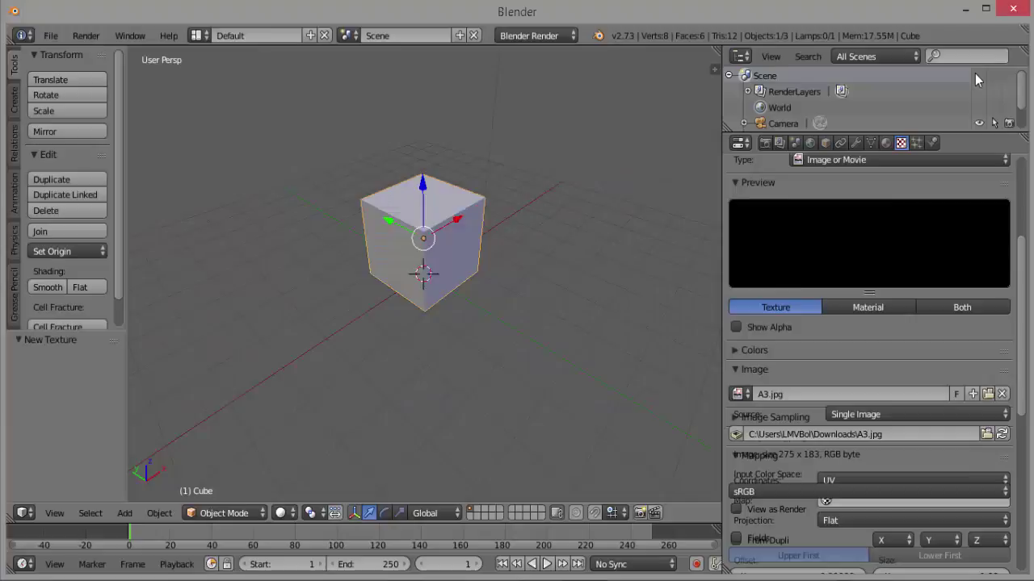
left_click(975, 76)
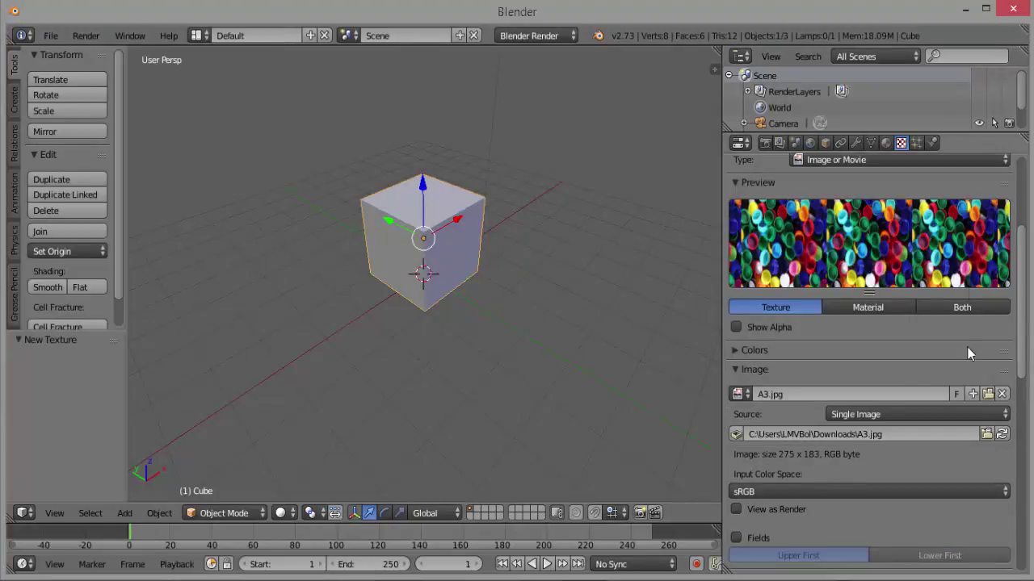
left_click_drag(1023, 282, 1016, 209)
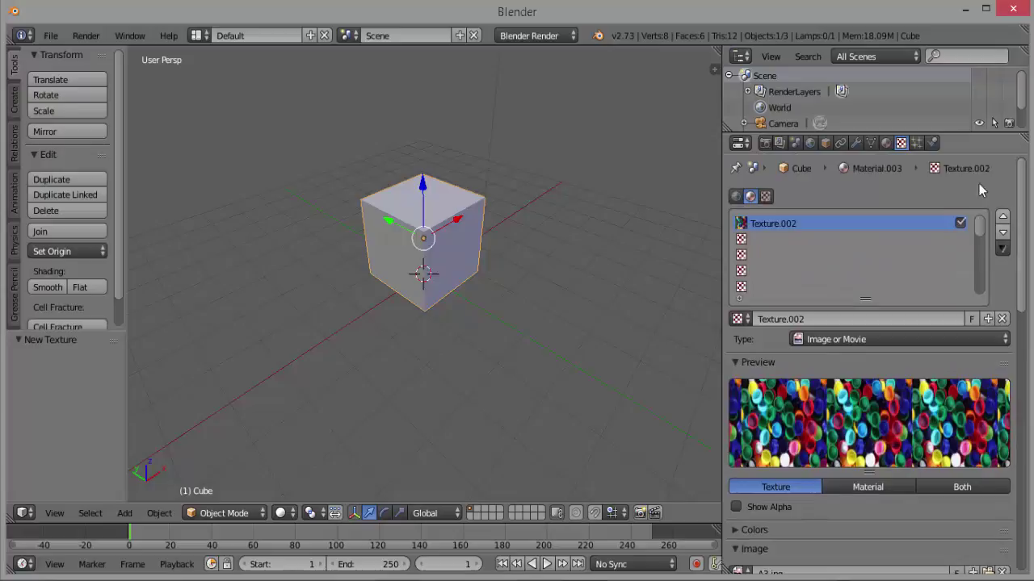
Step: Set the third material's preview to a flat plane and enable its Face Textures option
left_click(886, 143)
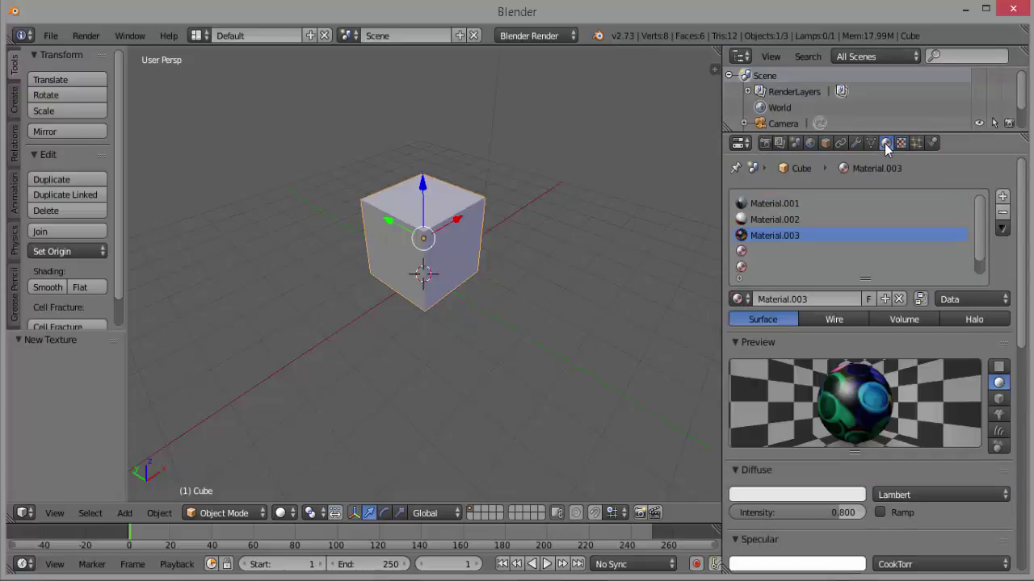
left_click(1001, 367)
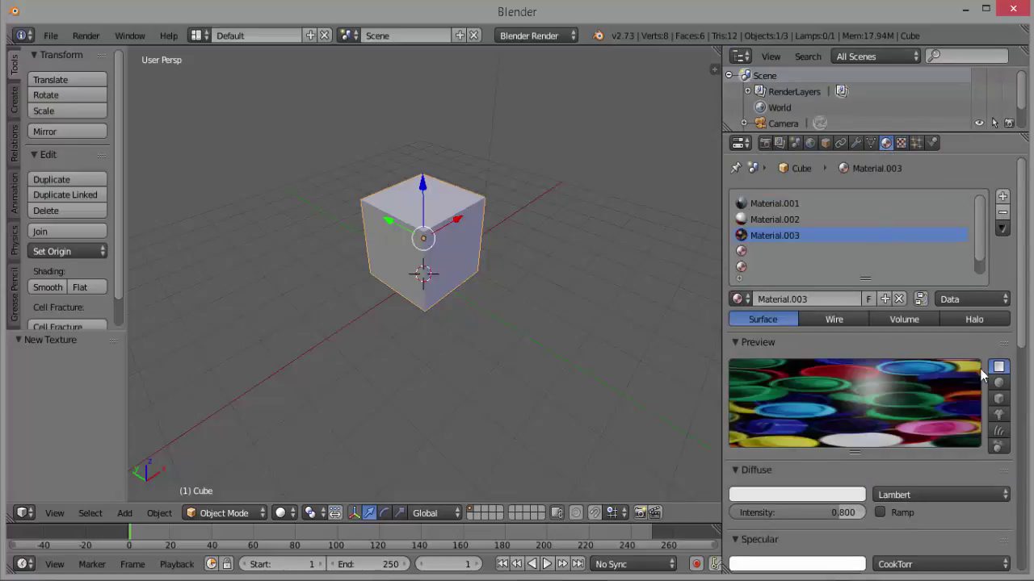
left_click_drag(1019, 230, 1011, 447)
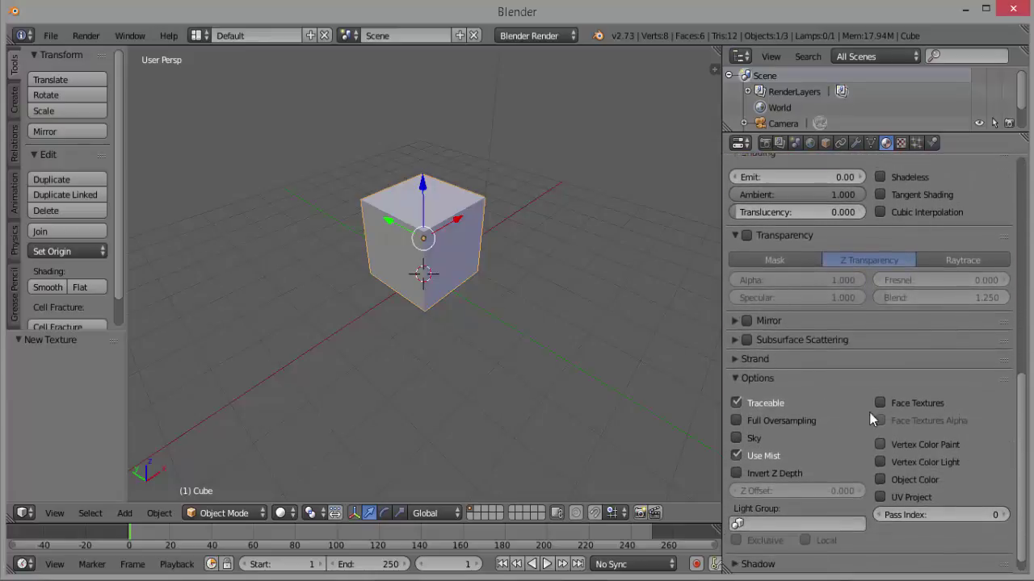
left_click(881, 402)
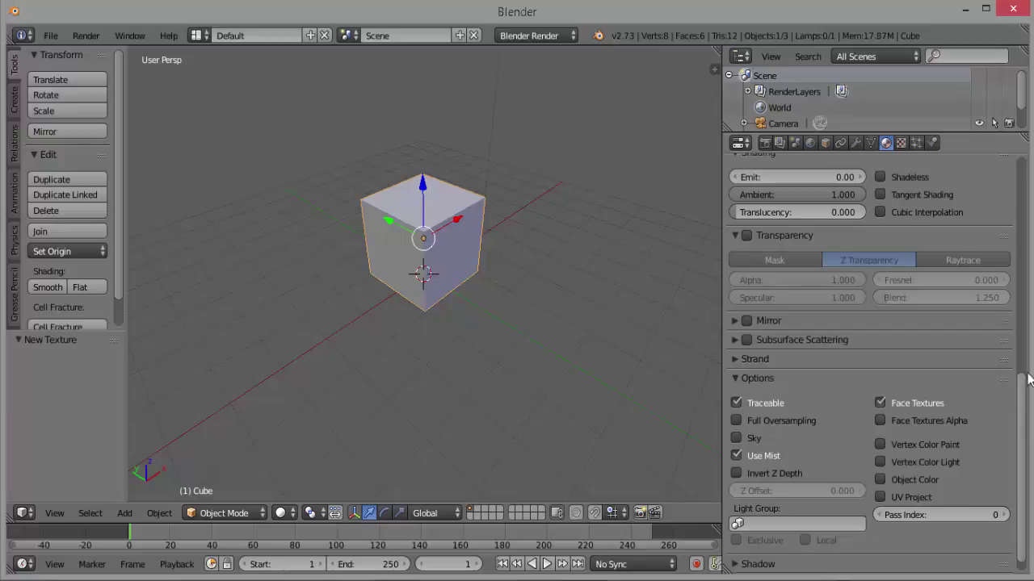
left_click_drag(1022, 380, 1014, 163)
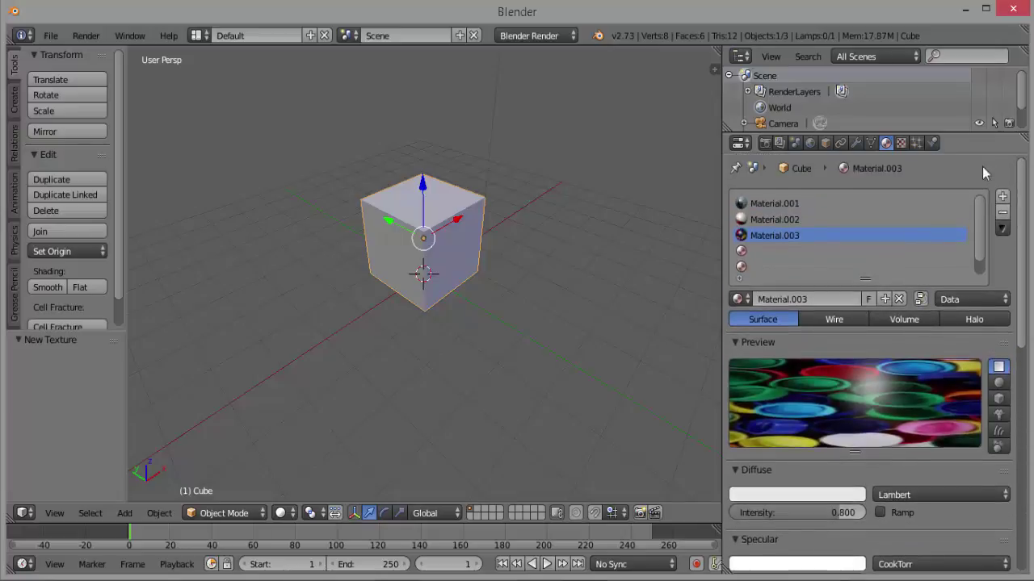
Step: Create a new material in the fourth slot and add a new texture to it
left_click(744, 252)
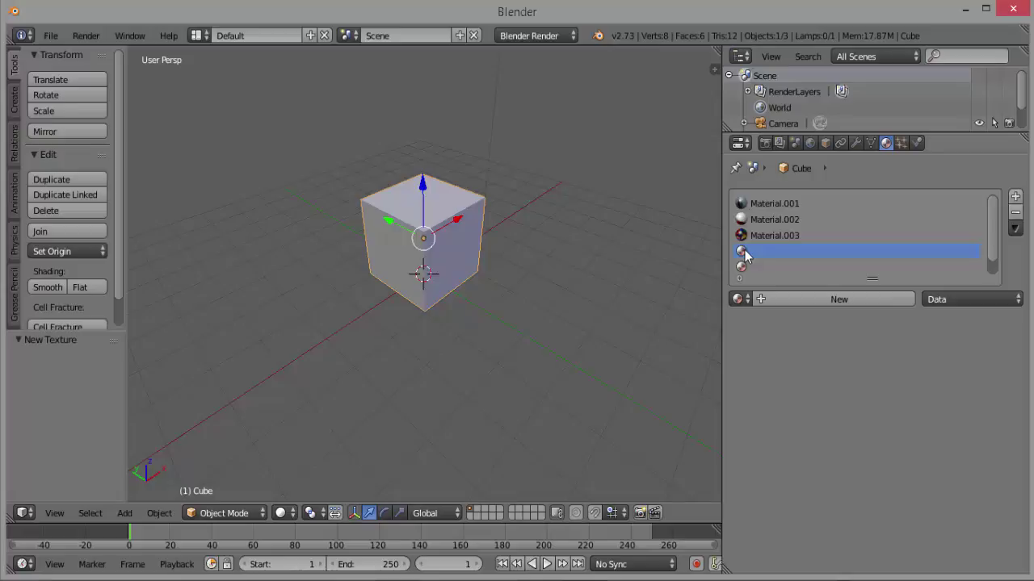
left_click(814, 299)
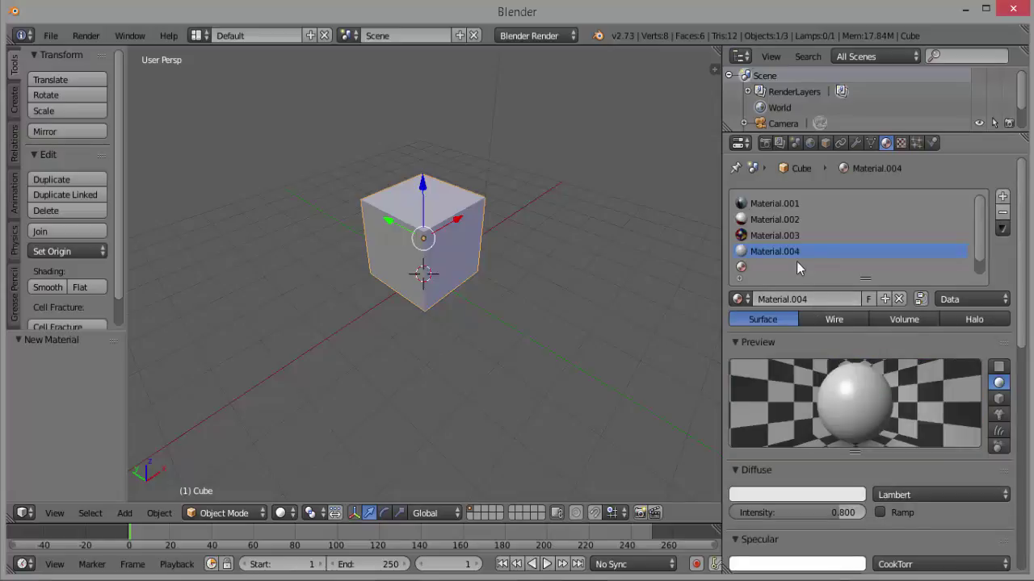
left_click(901, 143)
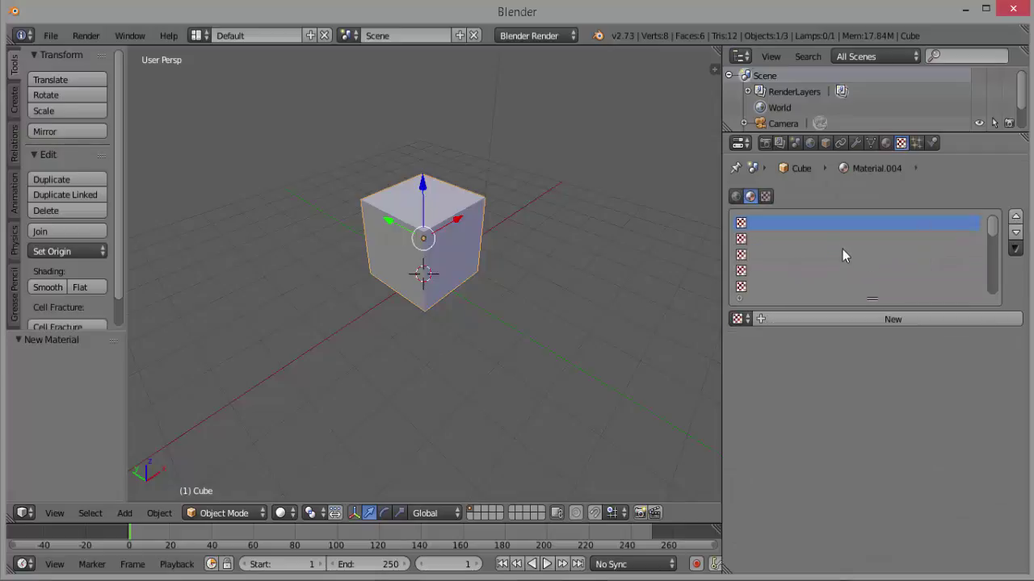
left_click(890, 318)
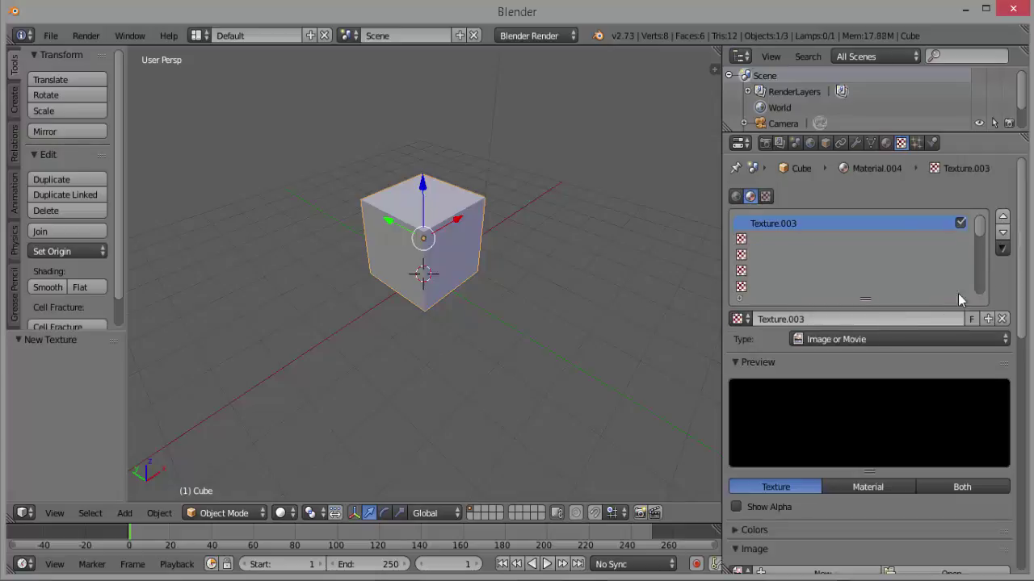
Step: Load A4.jpg from the Downloads folder as the fourth material's texture image
left_click_drag(1024, 186, 1026, 301)
left_click(953, 302)
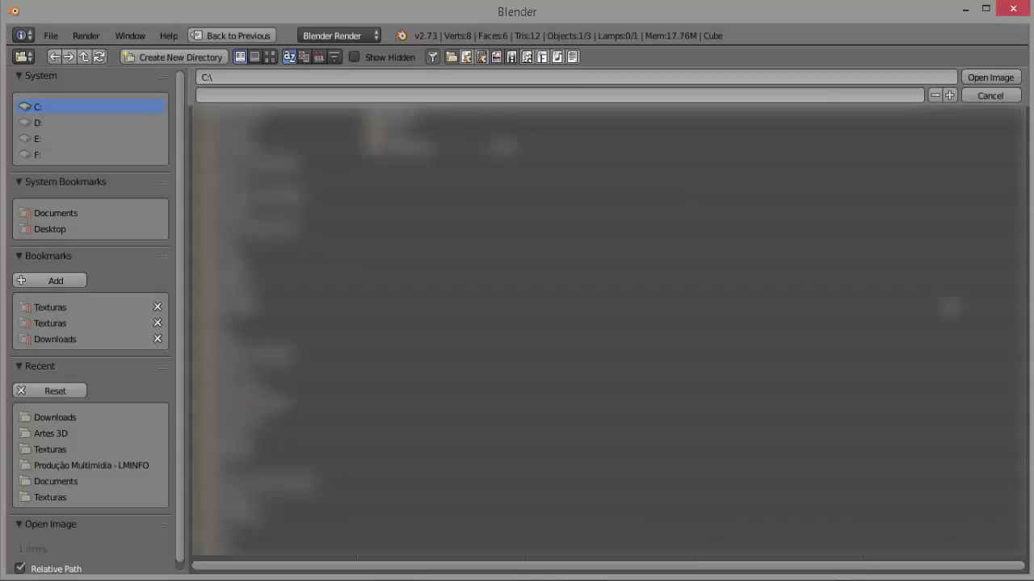
left_click(68, 338)
left_click_drag(242, 203, 306, 290)
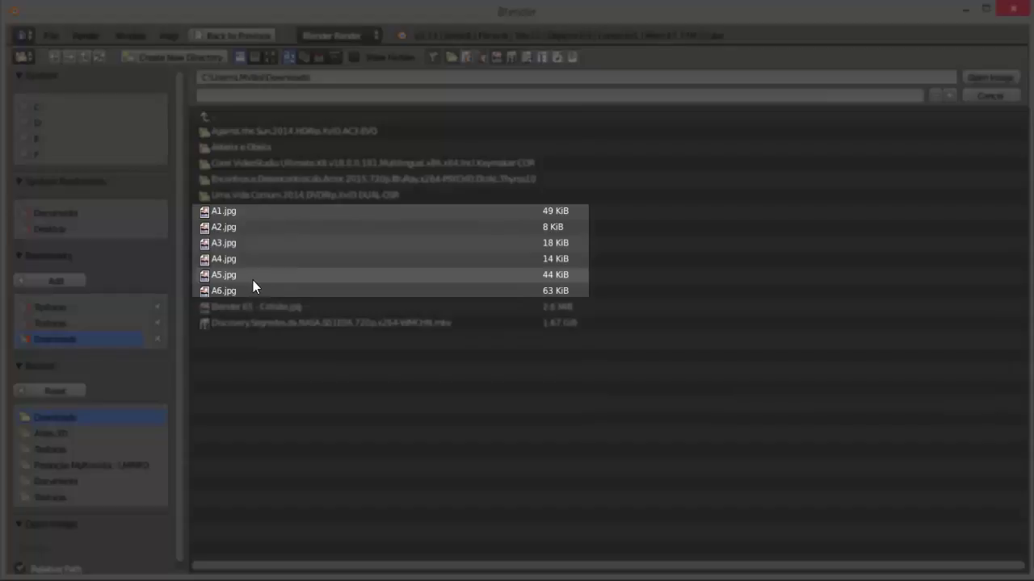
left_click(234, 259)
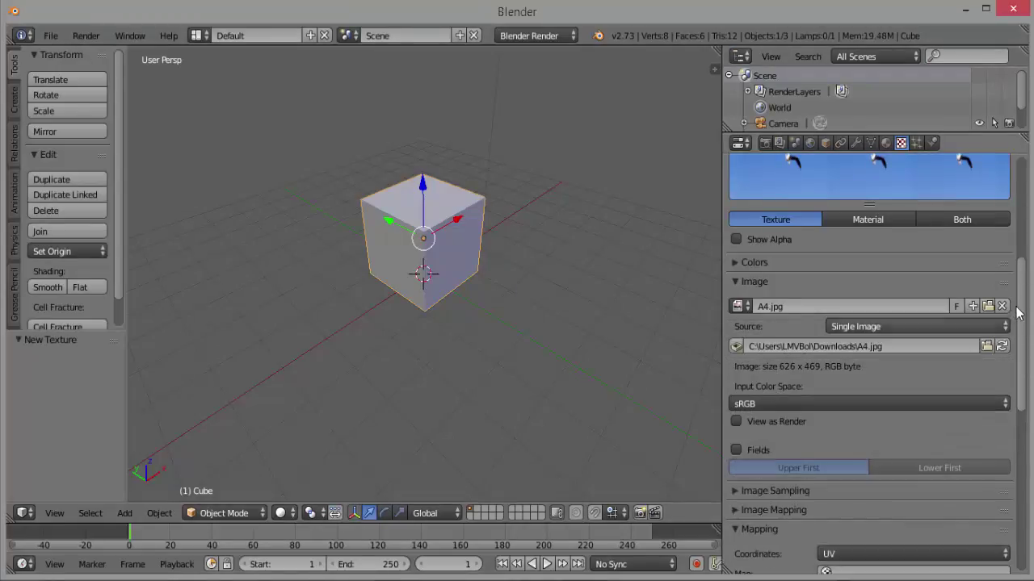
scroll(1018, 313, "up", 8)
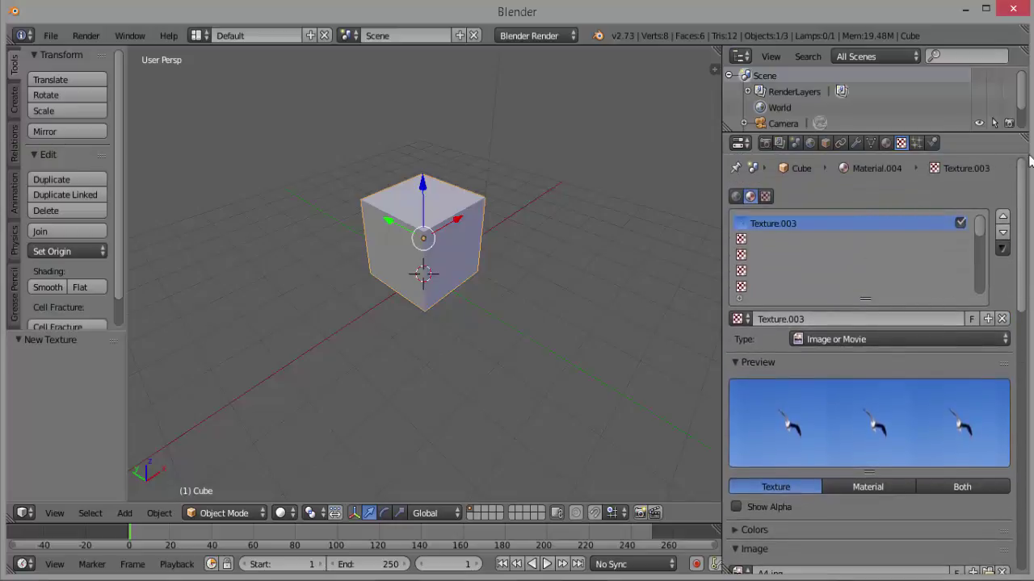
Step: Set the fourth material's preview to a flat plane and enable its Face Textures option
left_click(889, 147)
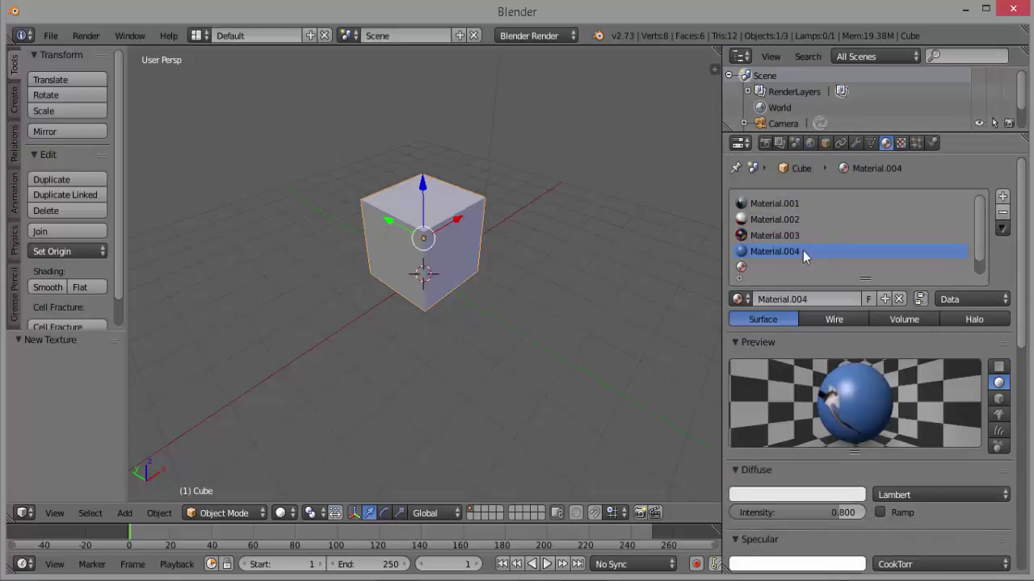
left_click(999, 366)
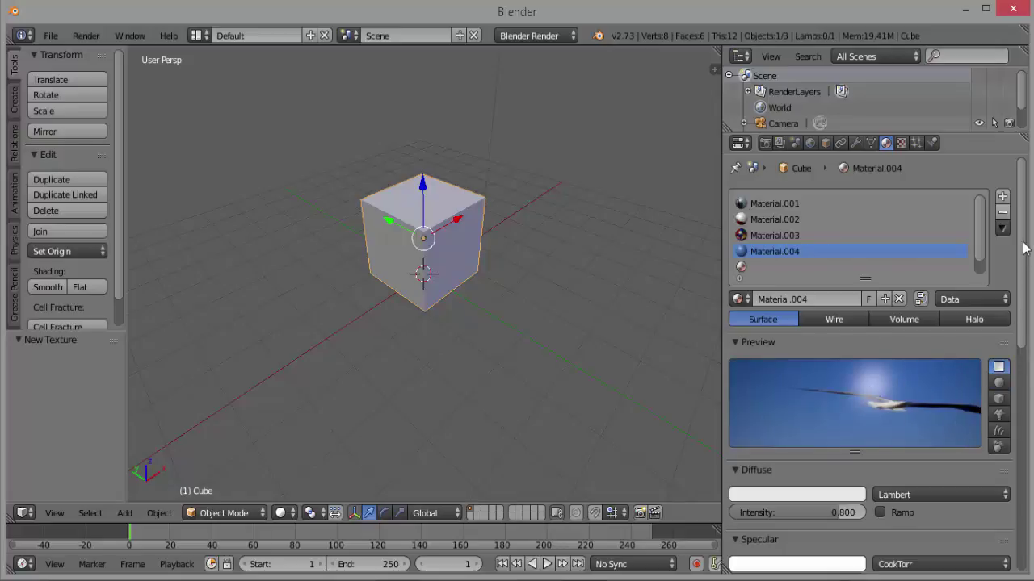
left_click_drag(1027, 250, 1020, 467)
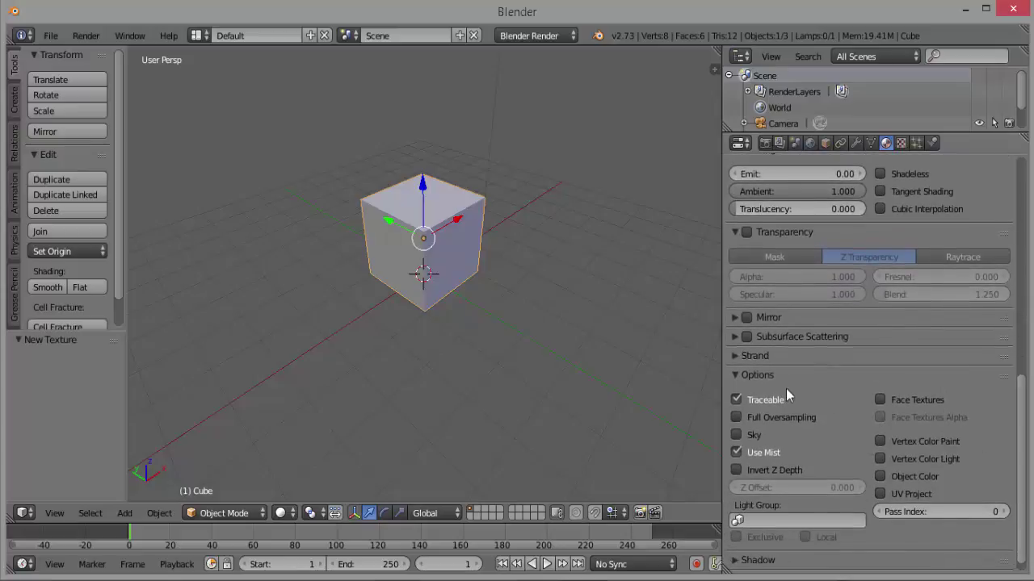
left_click(880, 400)
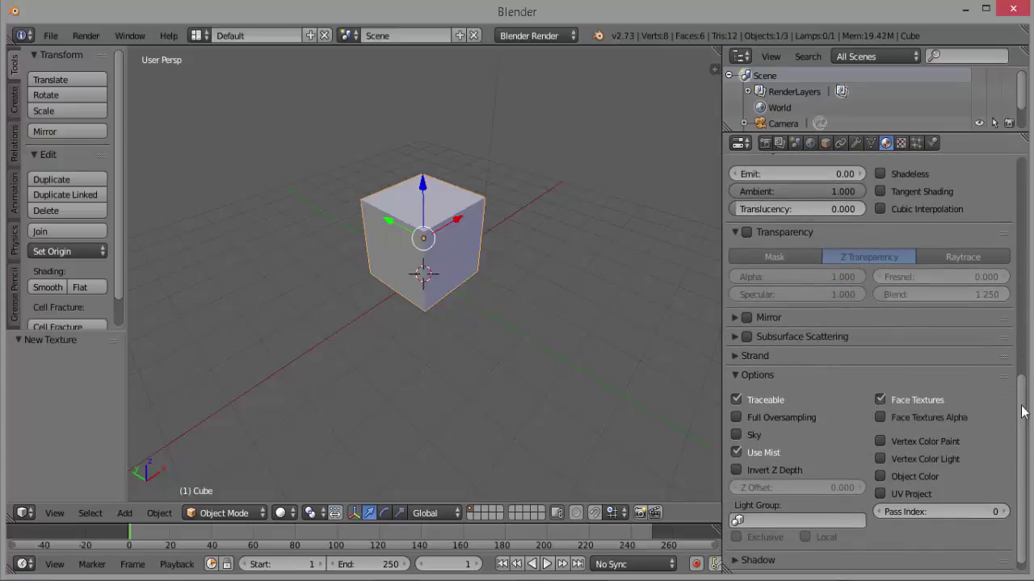
scroll(1030, 380, "up", 15)
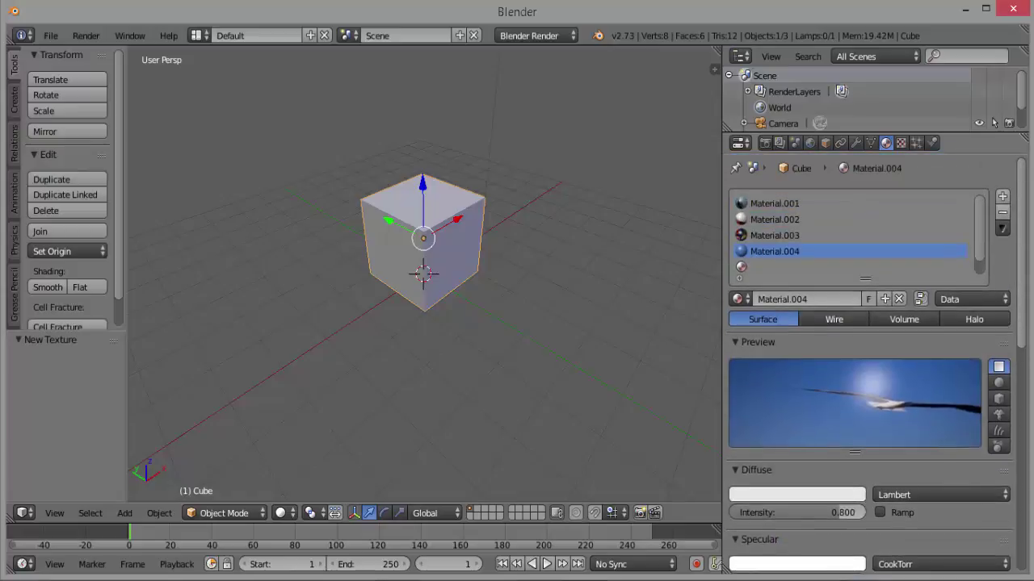
Step: Create a new material in the fifth slot and add a new texture to it
left_click(746, 270)
left_click(839, 300)
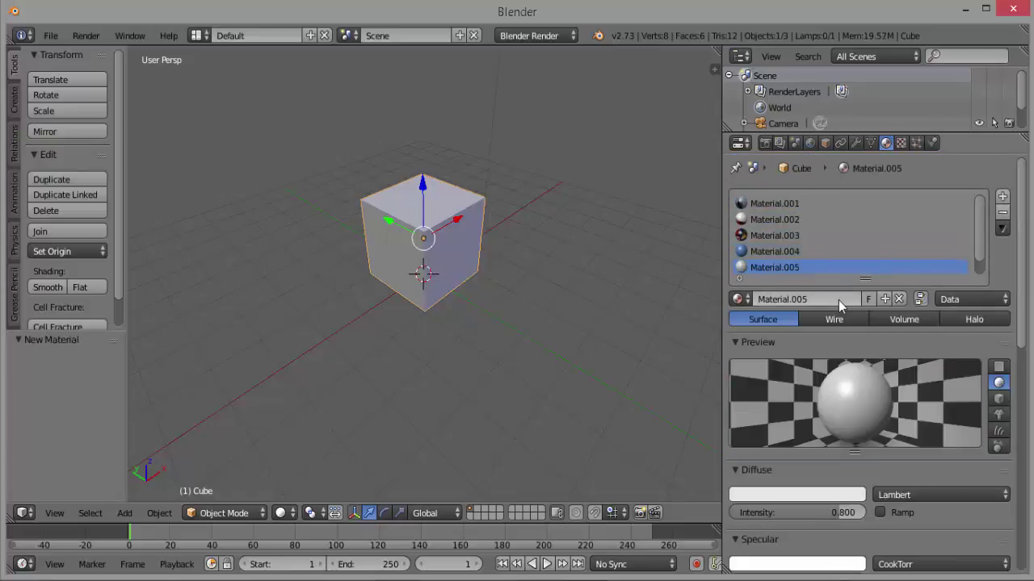
left_click(901, 144)
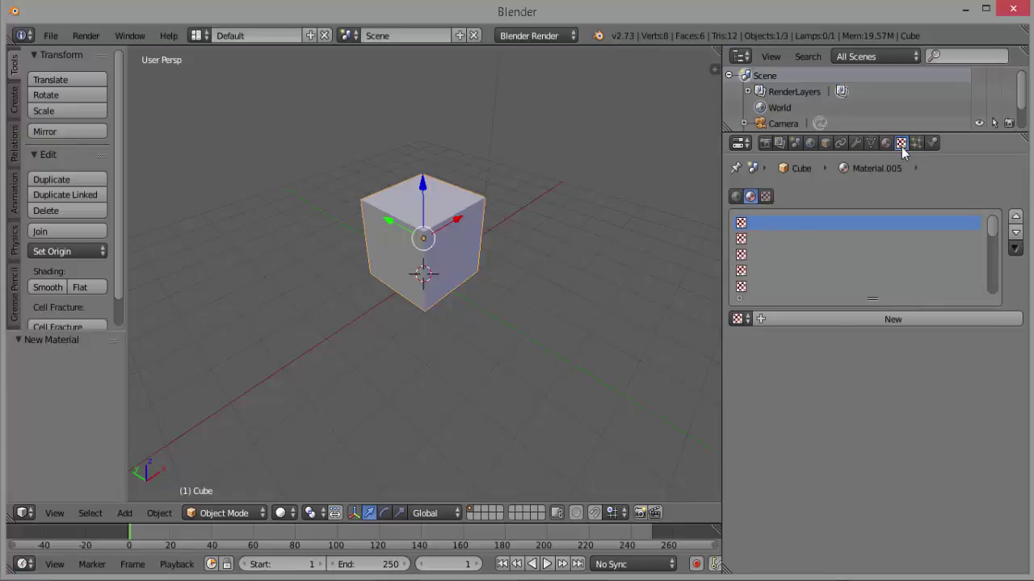
left_click(882, 318)
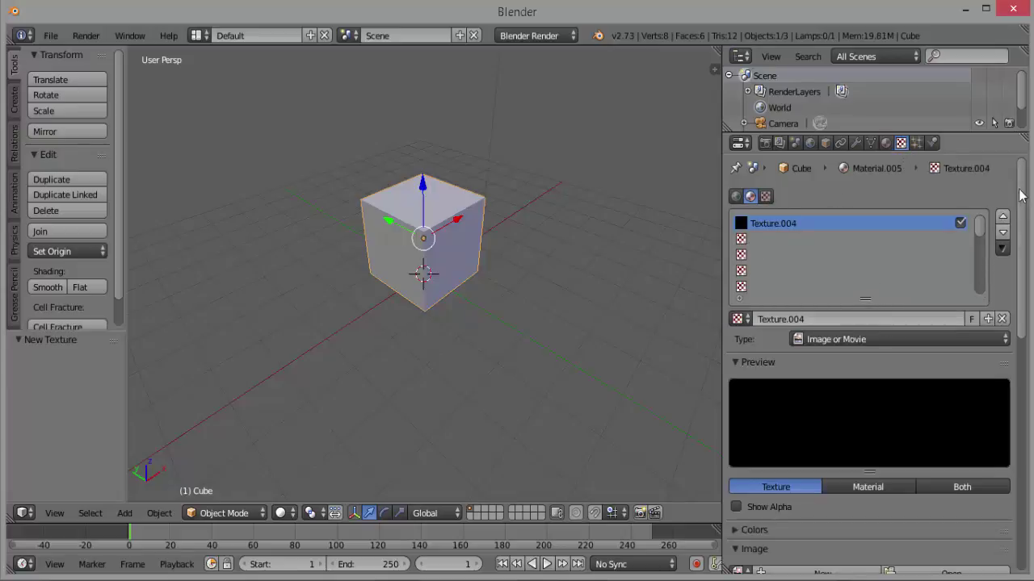
Step: Load A5.jpg from the Downloads folder as the fifth material's texture image
left_click_drag(1024, 183, 1010, 291)
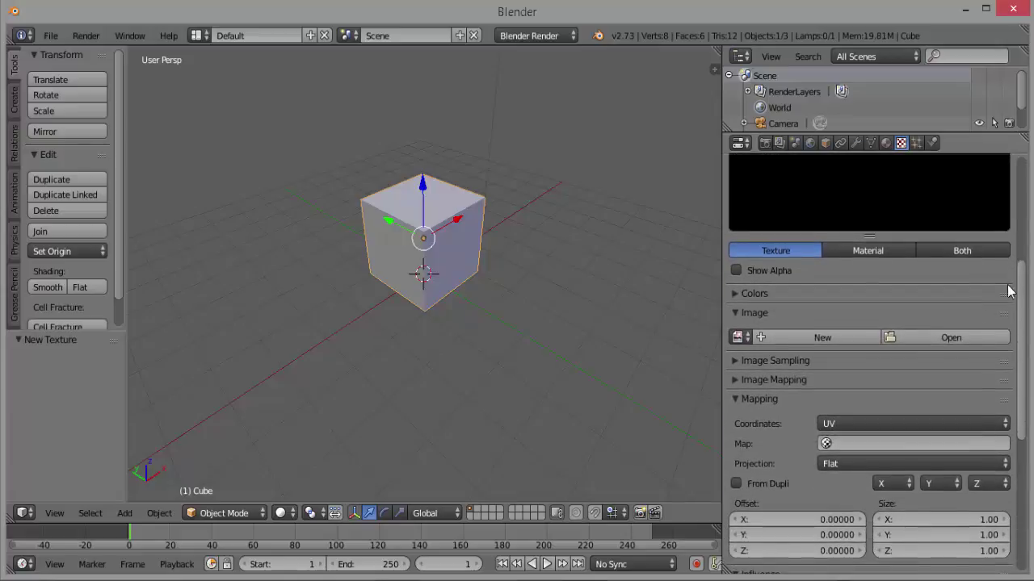
left_click(941, 341)
left_click(58, 337)
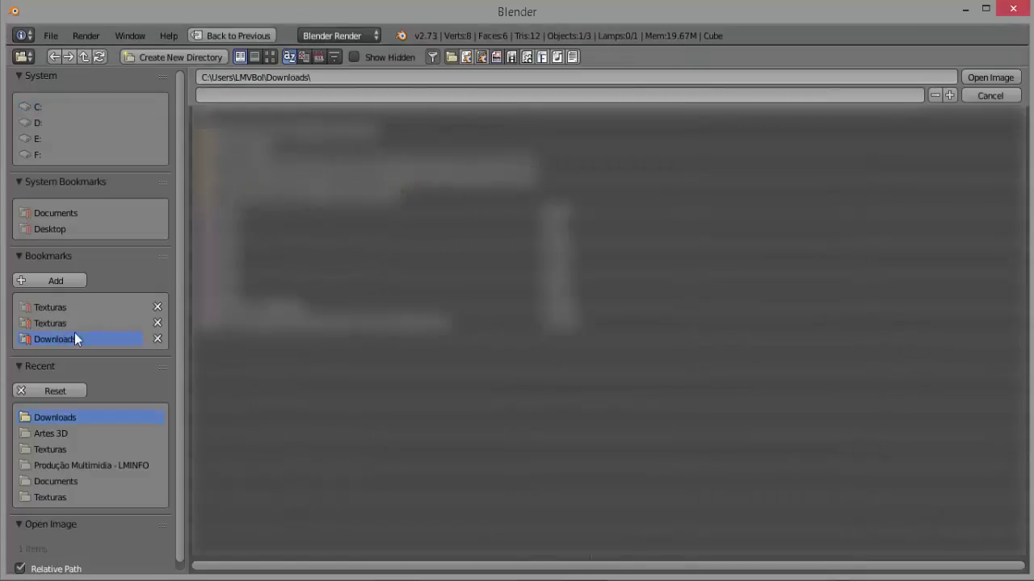
left_click(223, 276)
left_click(990, 77)
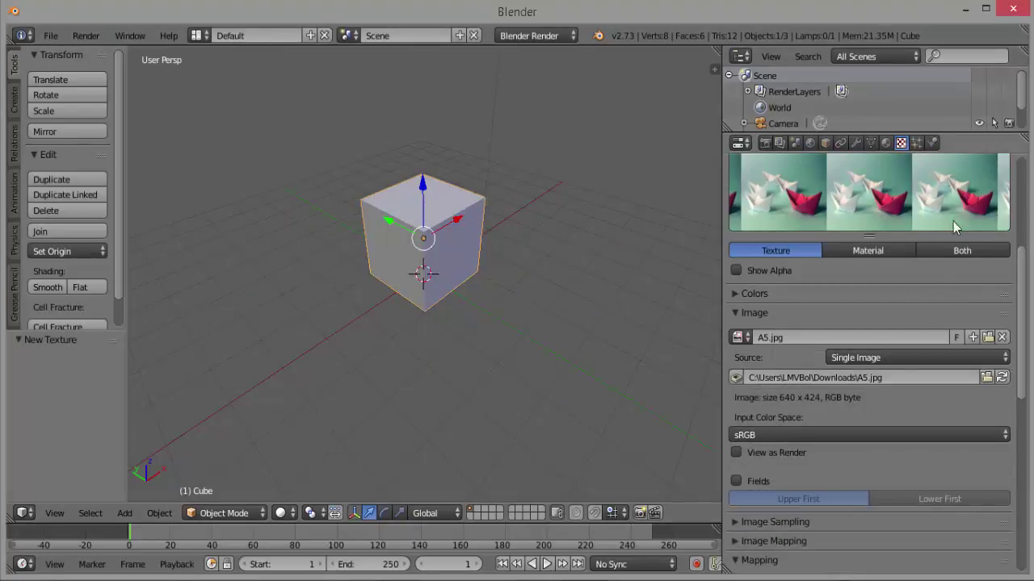
left_click_drag(1024, 271, 1023, 353)
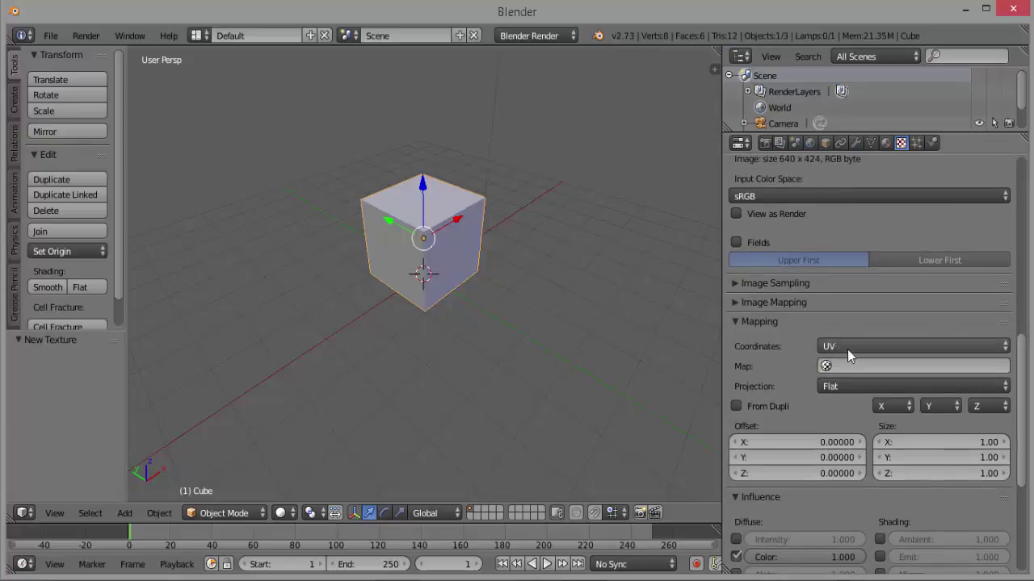
left_click_drag(1024, 376, 1024, 199)
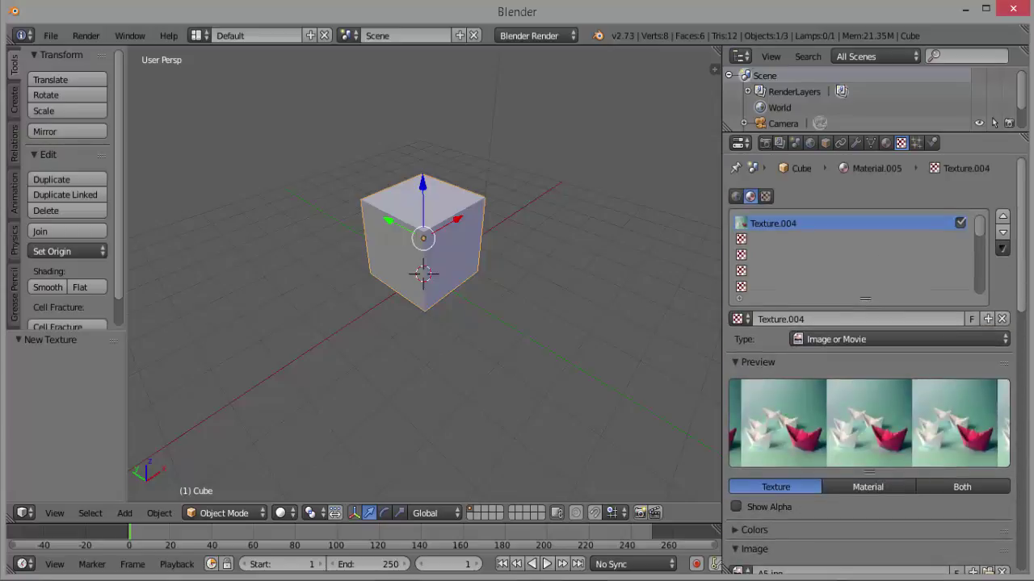
Step: Set the fifth material's preview to a flat plane and enable its Face Textures option
left_click(887, 144)
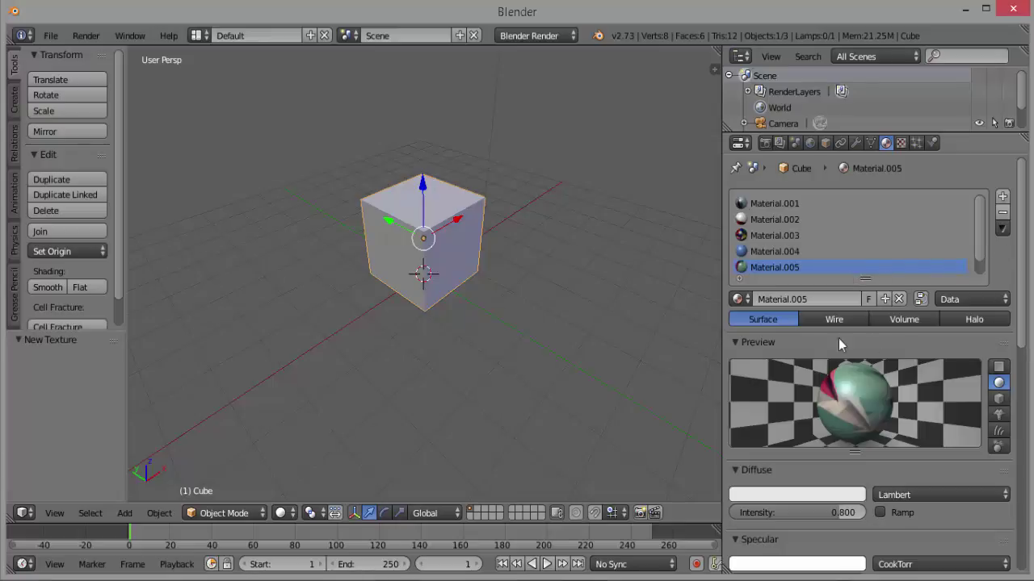
left_click(998, 367)
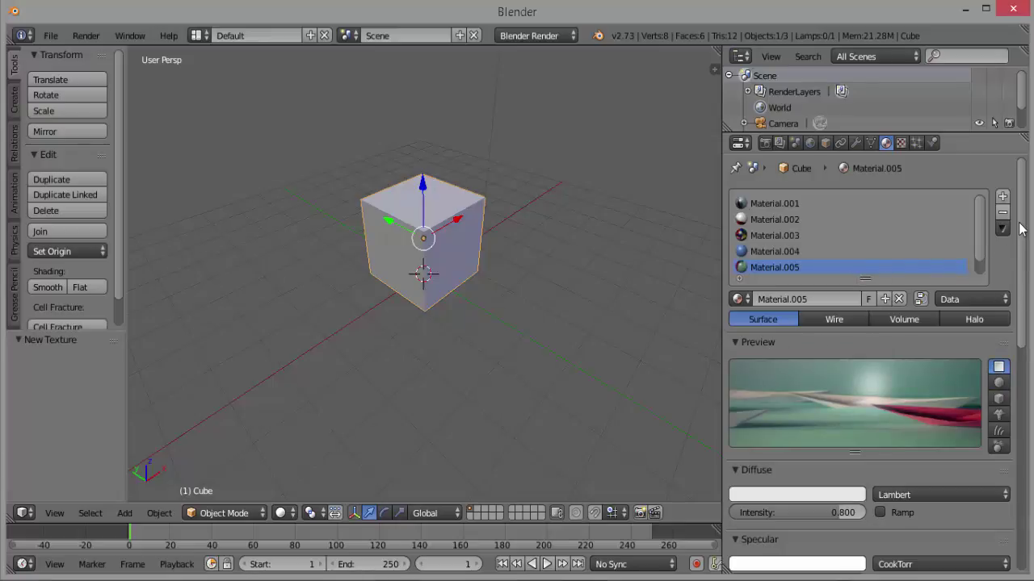
left_click_drag(1023, 230, 1014, 445)
left_click(880, 400)
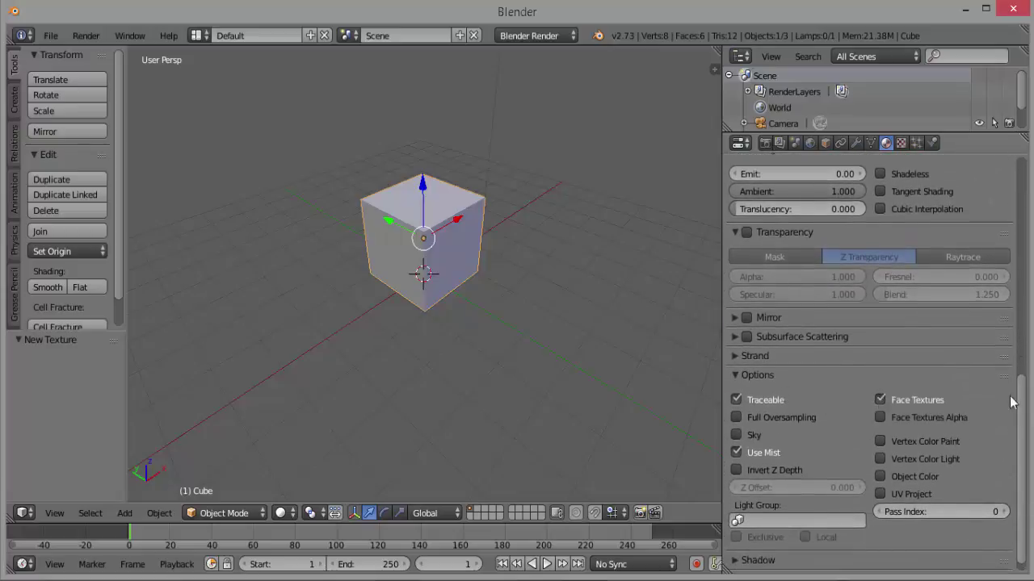
left_click_drag(1022, 379, 1021, 153)
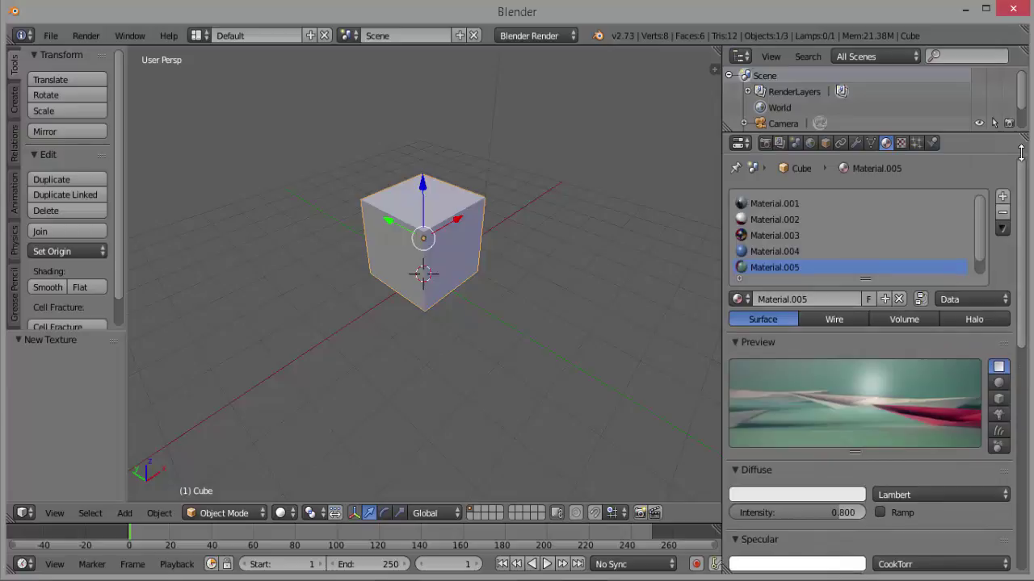
Step: Add a sixth material slot to the cube with a new material and a new texture
left_click(1002, 197)
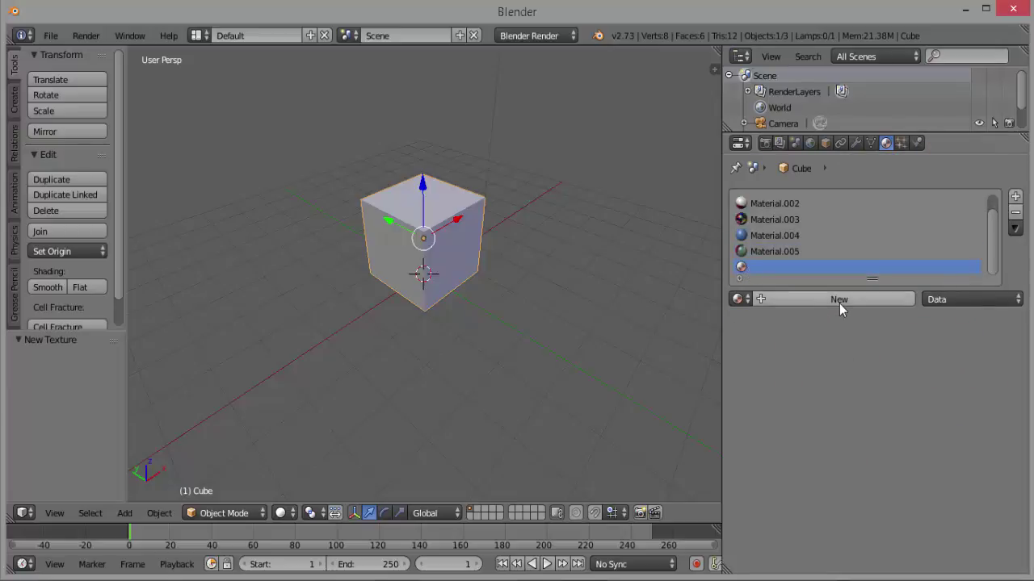
left_click(839, 301)
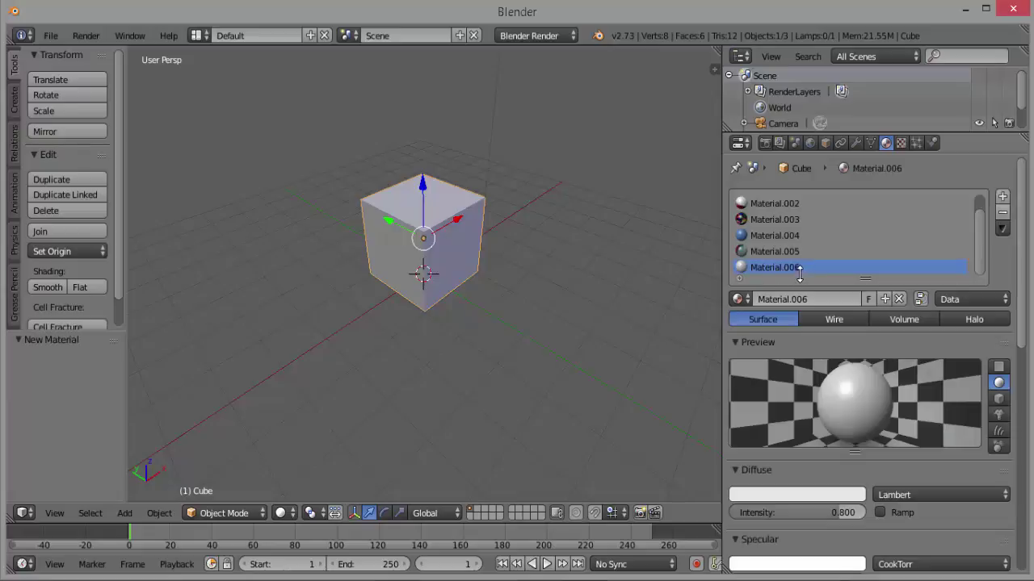
left_click(901, 144)
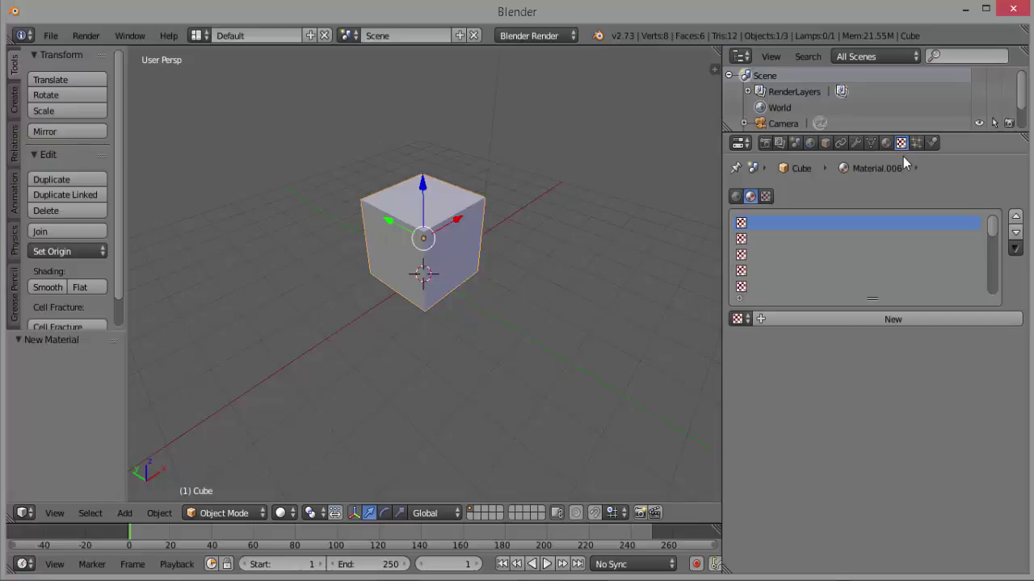
left_click(900, 321)
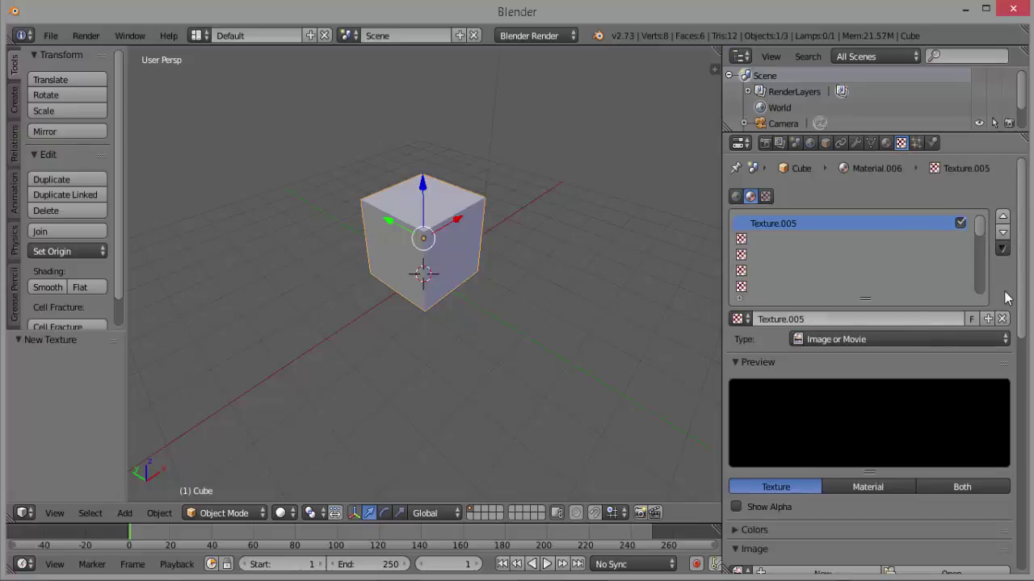
Step: Load A6.jpg from the Downloads folder as the sixth material's texture image
left_click_drag(1023, 224, 1022, 239)
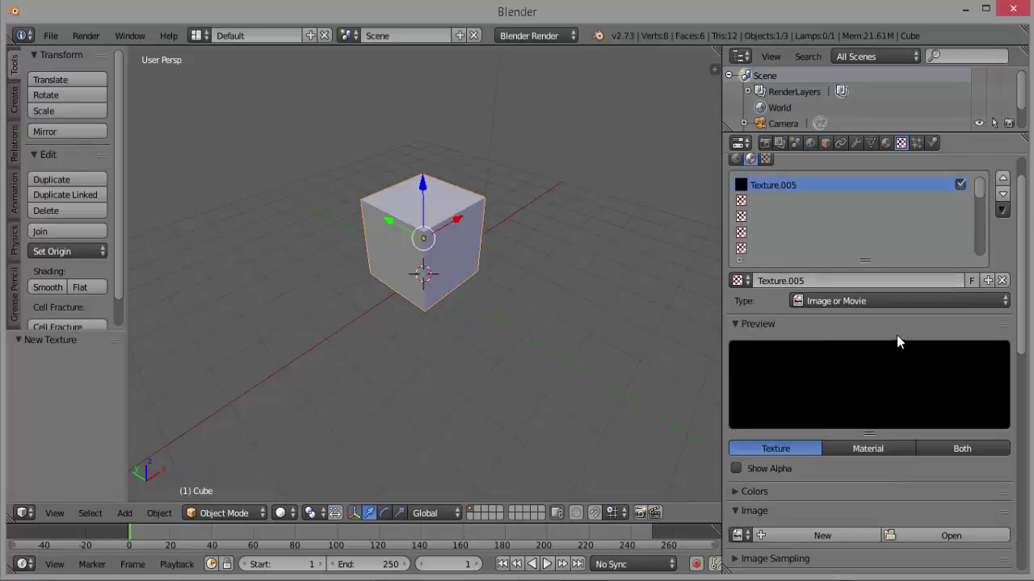
left_click_drag(1017, 317, 973, 370)
left_click(937, 385)
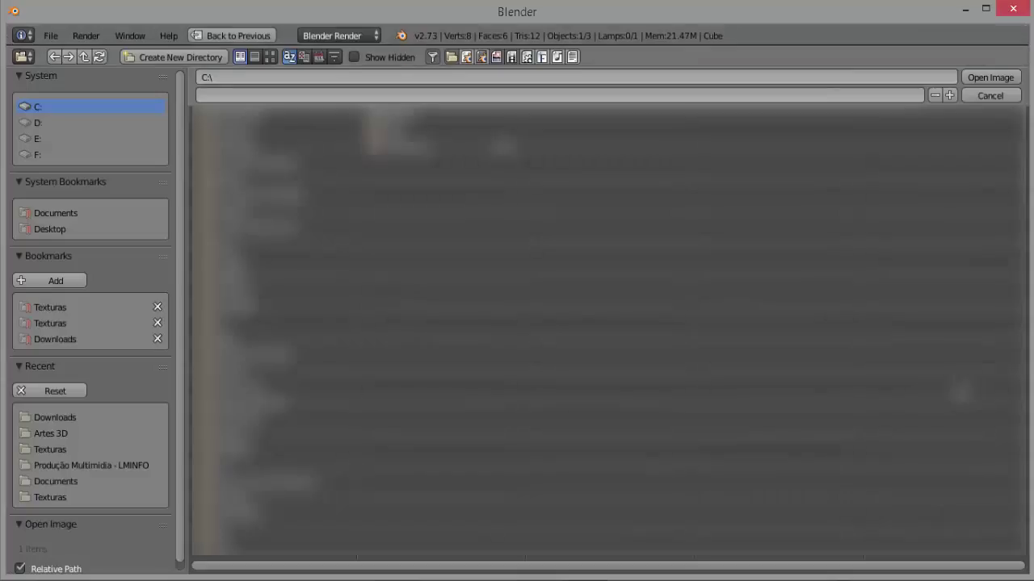
left_click(65, 339)
left_click(445, 291)
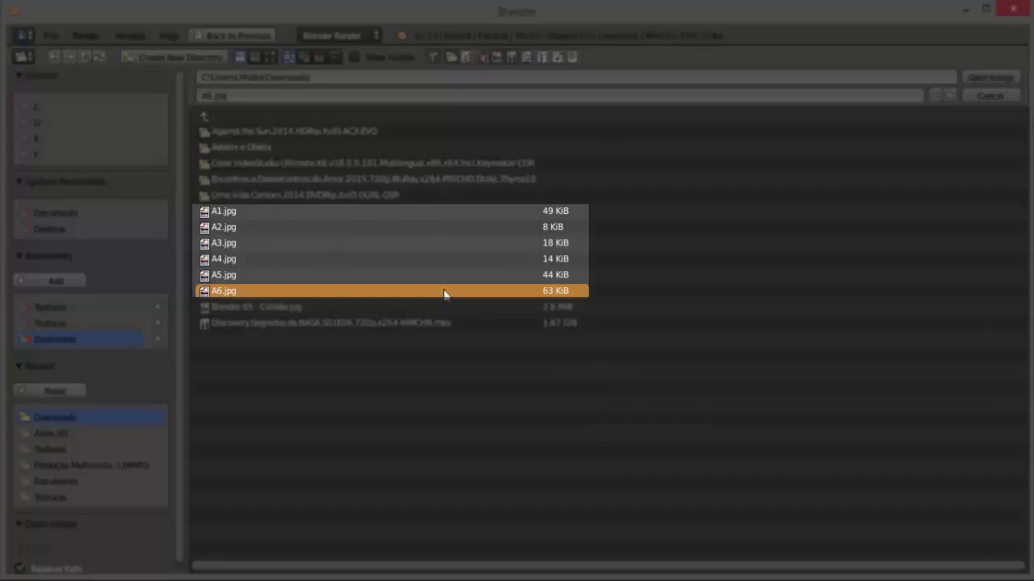
left_click(988, 79)
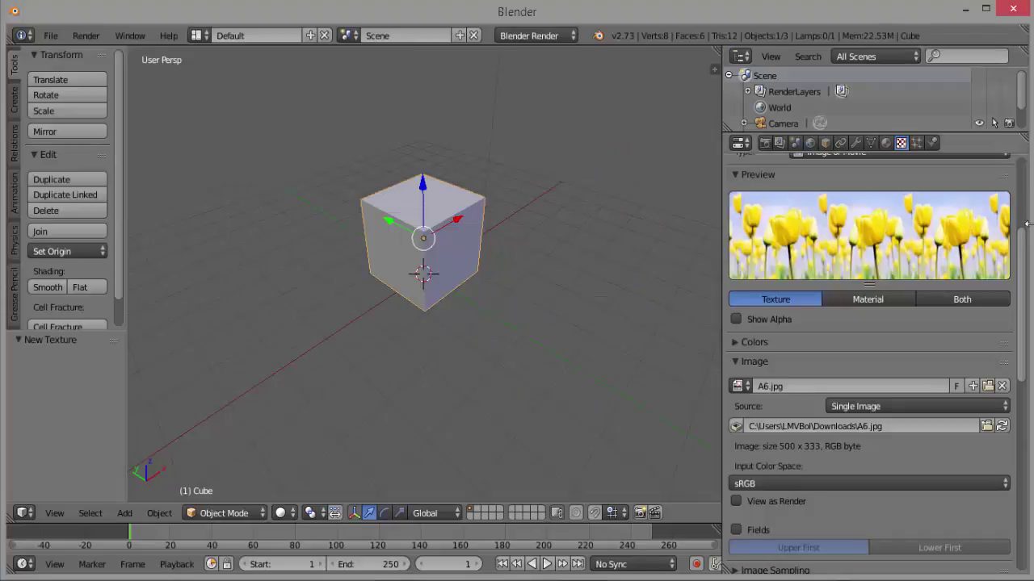
left_click_drag(1021, 290, 1017, 405)
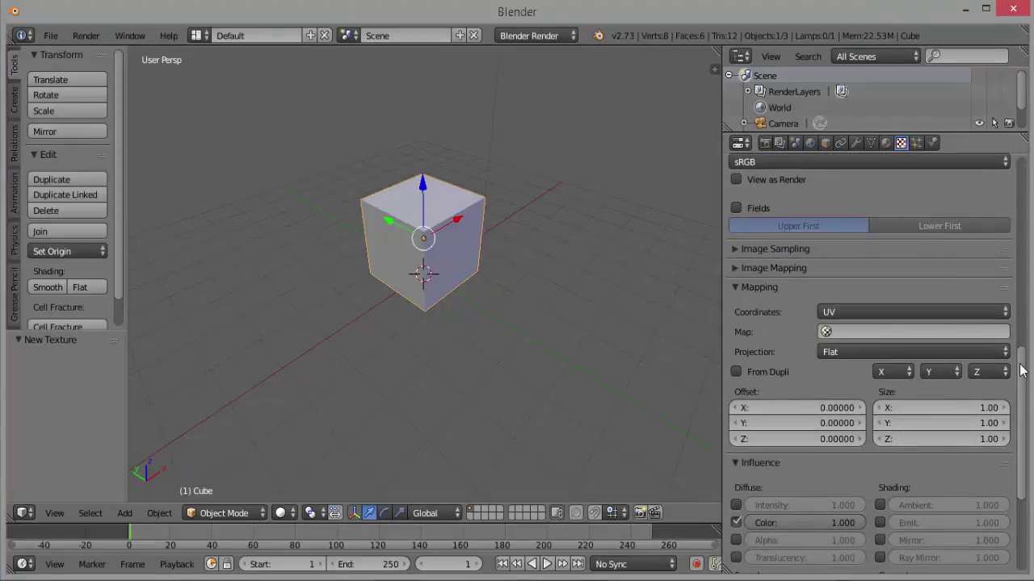
left_click_drag(1022, 371, 1021, 178)
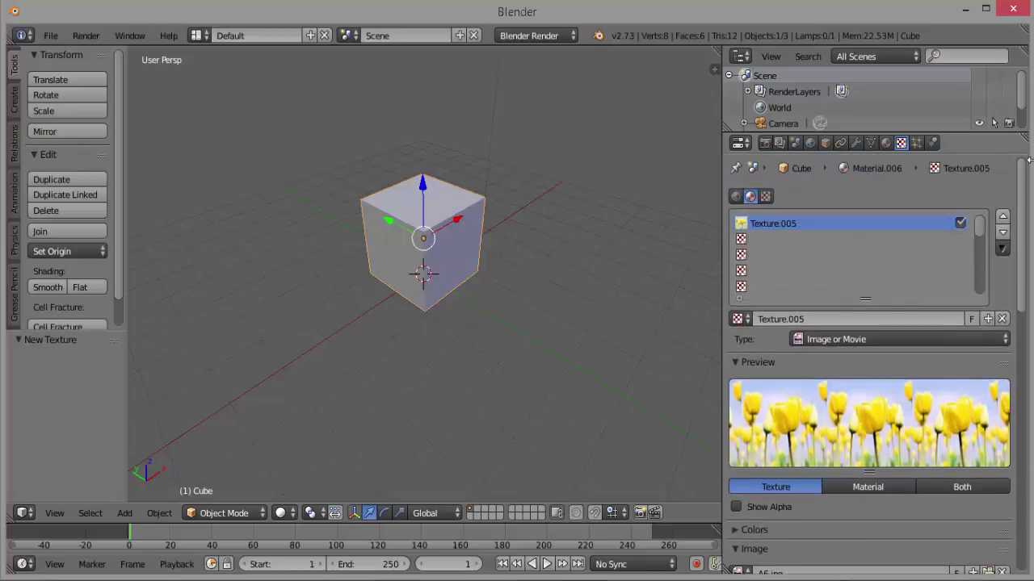
Step: Set the sixth material's preview to a flat plane and enable its Face Textures option
left_click(886, 146)
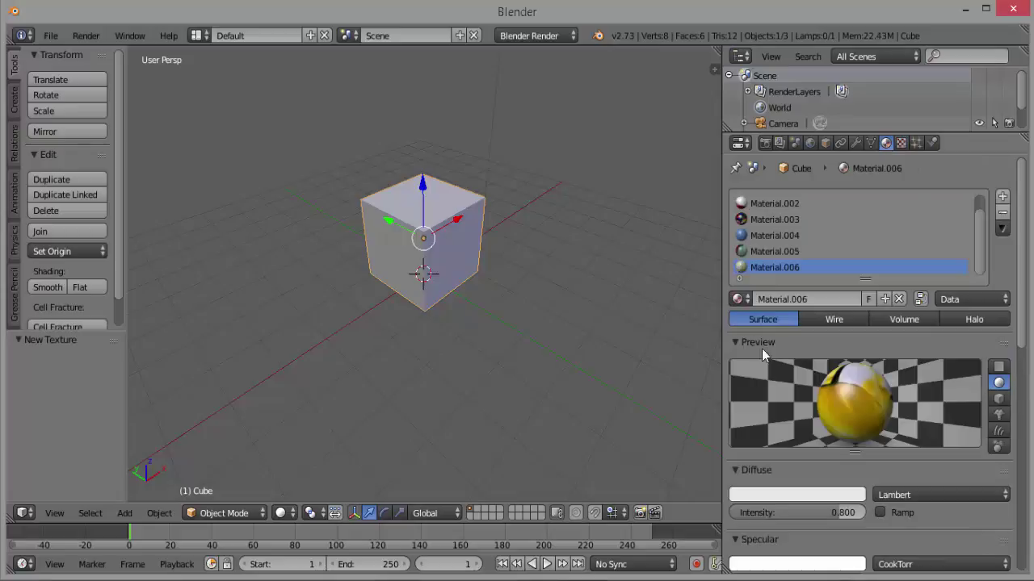
left_click(998, 367)
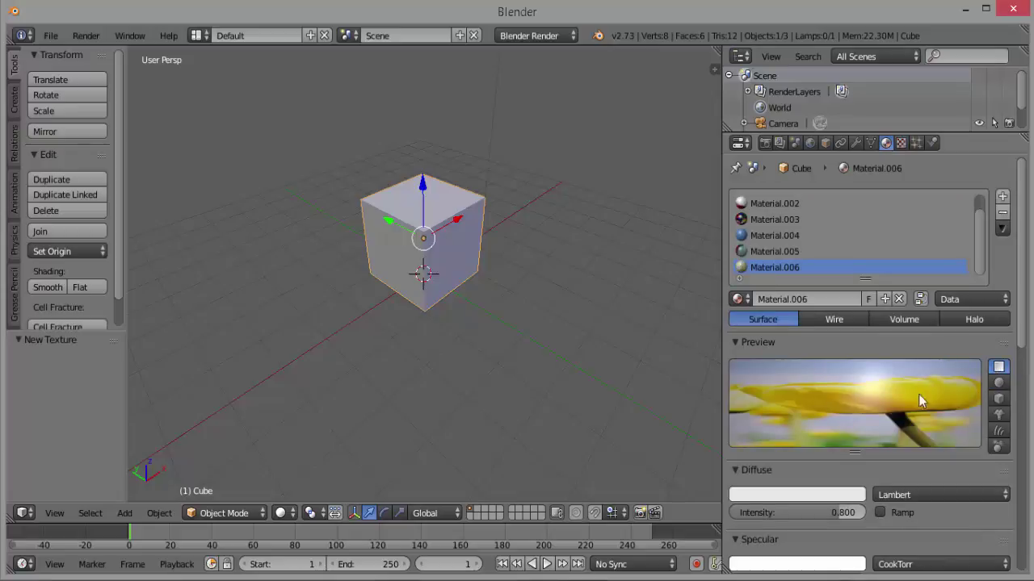
scroll(1007, 417, "down", 10)
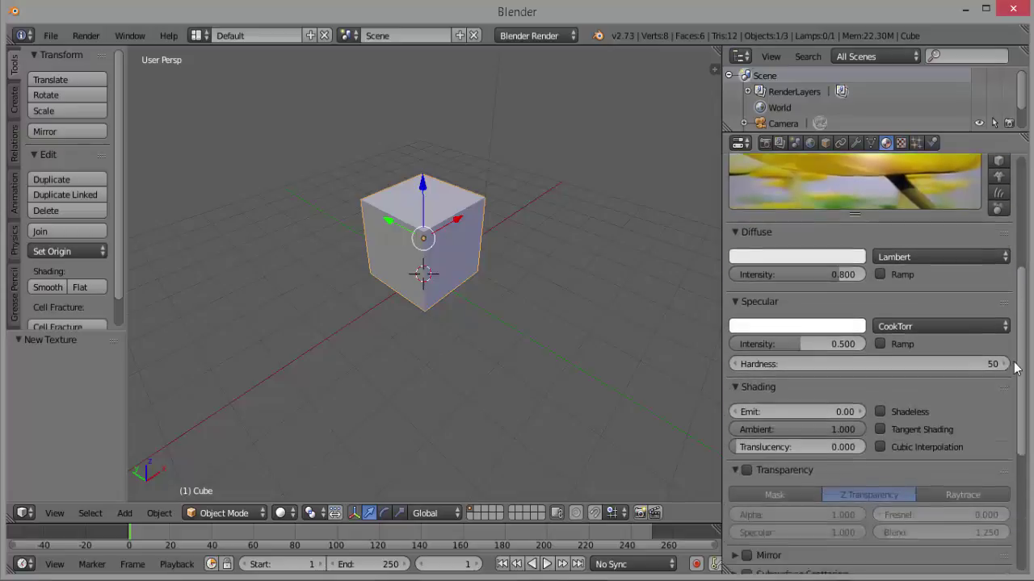
scroll(1008, 417, "down", 4)
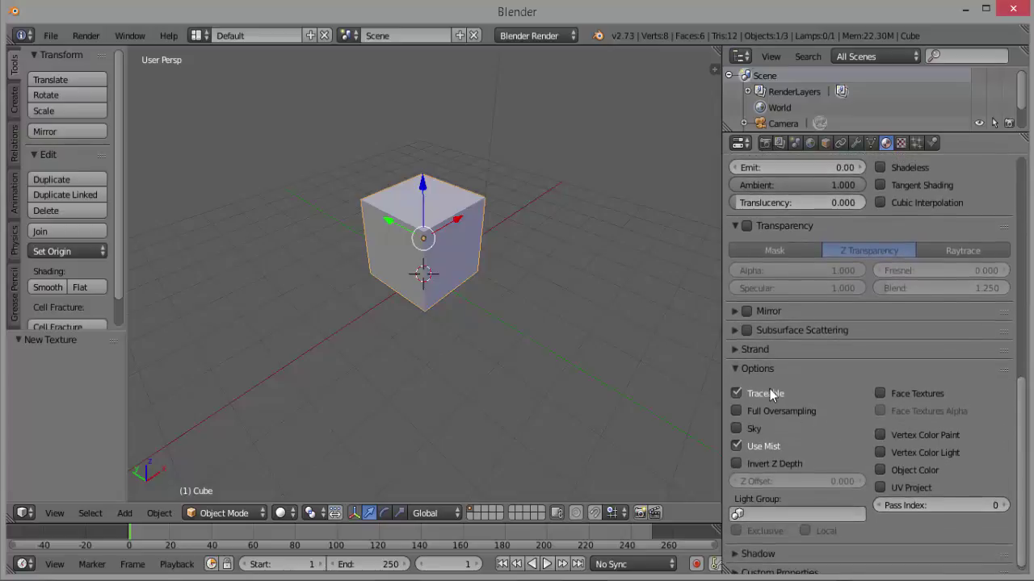
left_click(880, 393)
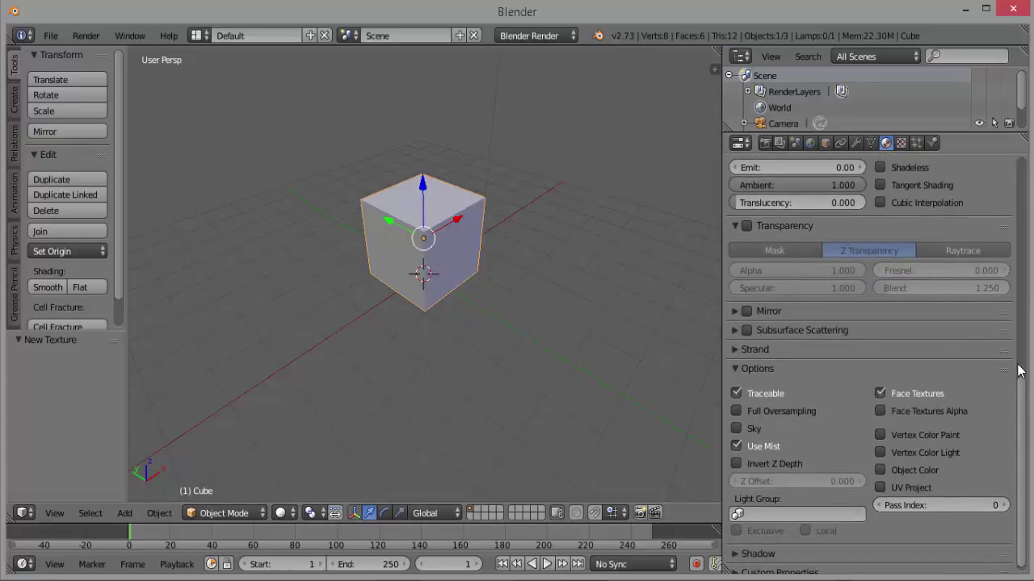
scroll(1027, 408, "up", 14)
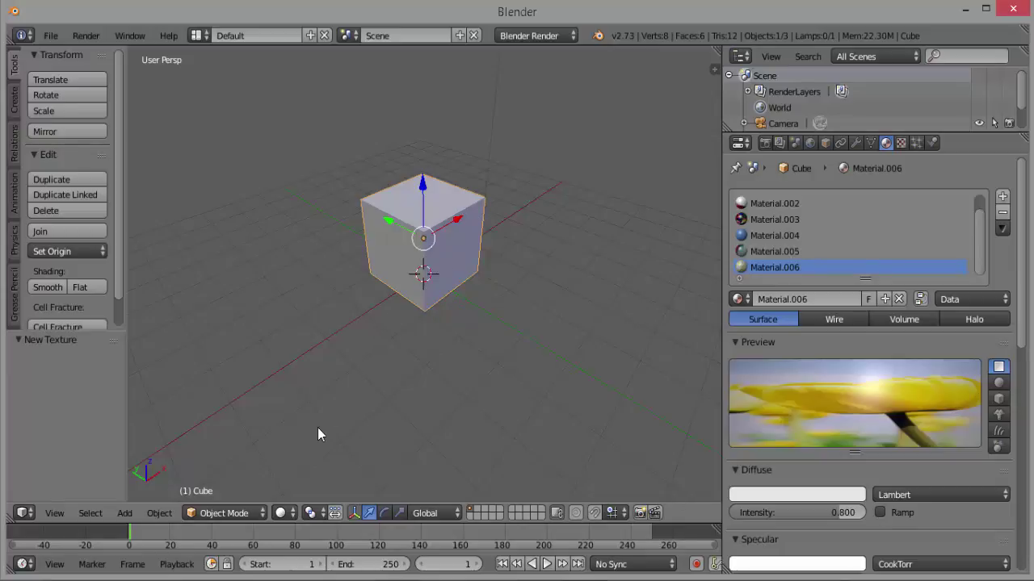
Step: Put the cube into Edit Mode with face selection active
left_click(261, 514)
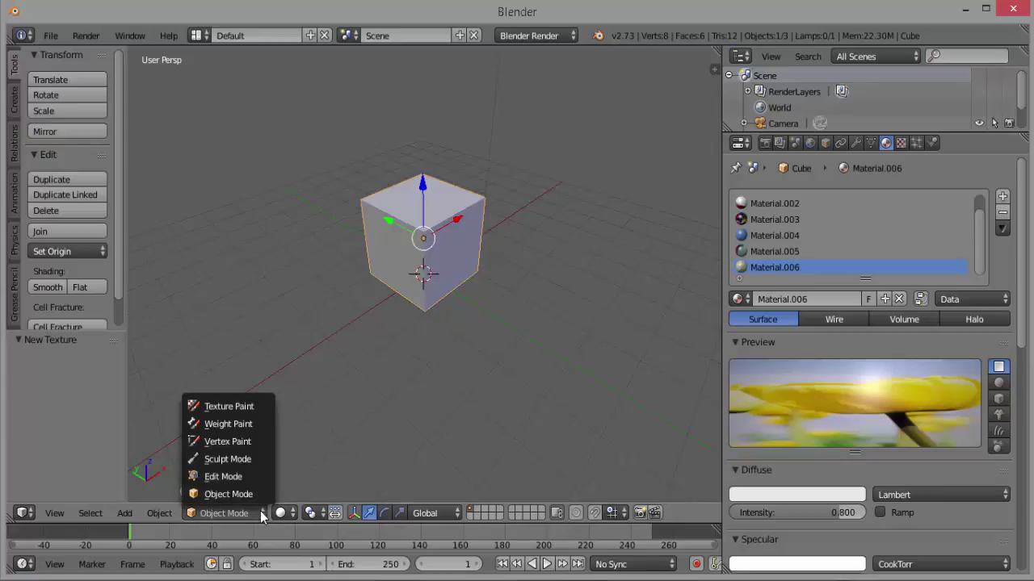
left_click(243, 478)
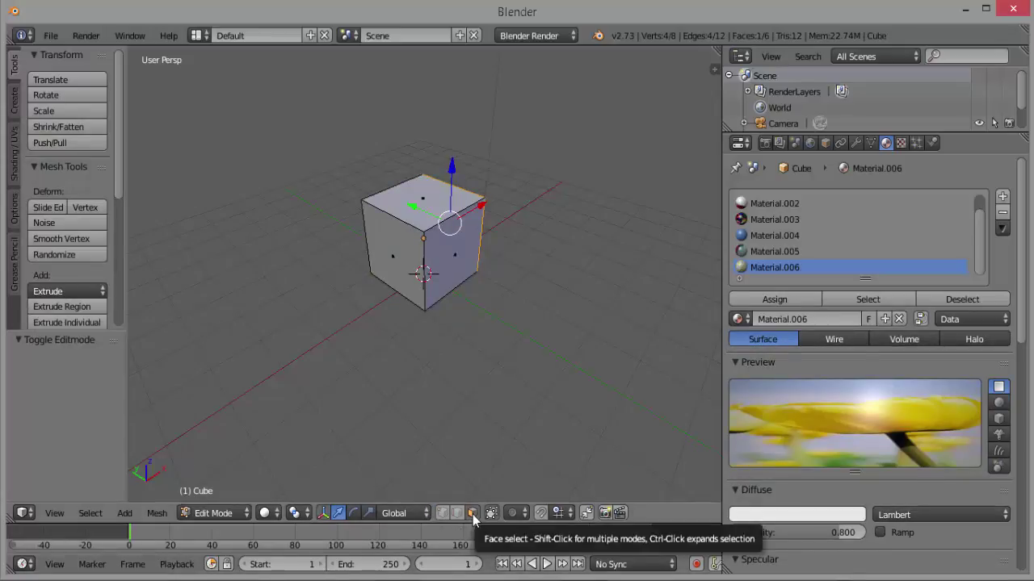
key("ctrl+Tab")
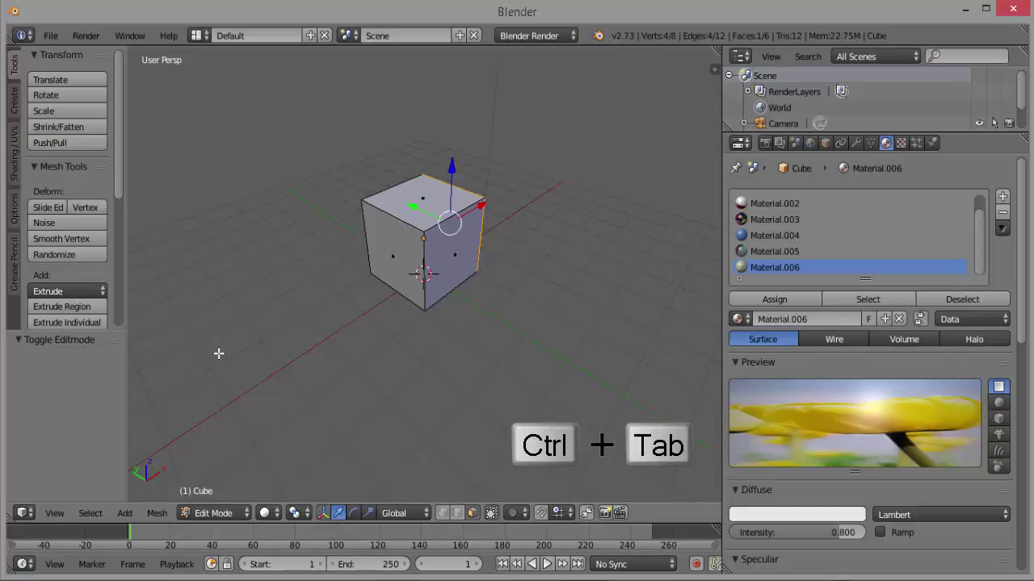
key("ctrl+Tab")
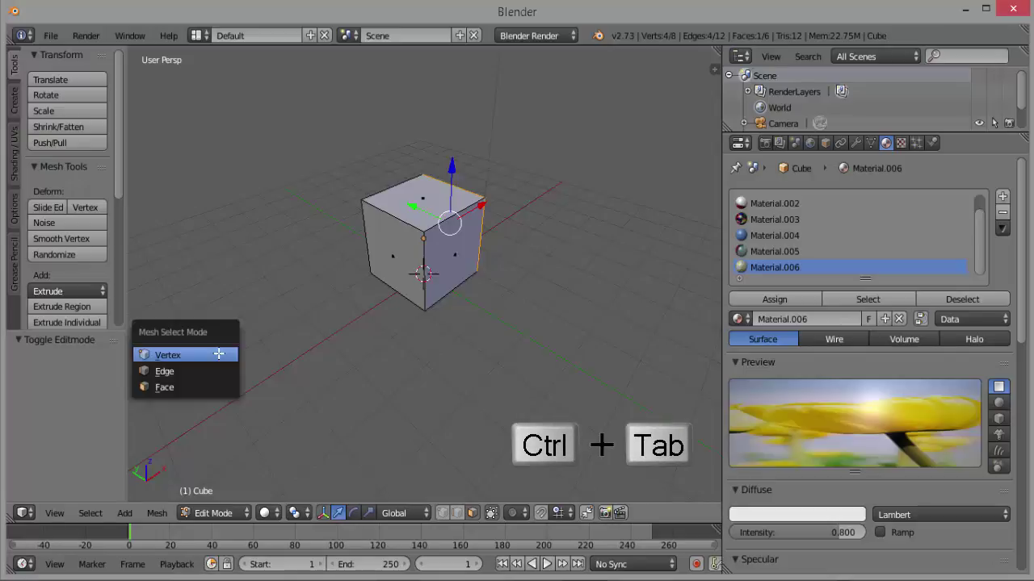
left_click(193, 389)
Step: Select the cube's side face pointing toward negative Y and assign Material.001 to it
right_click(446, 261)
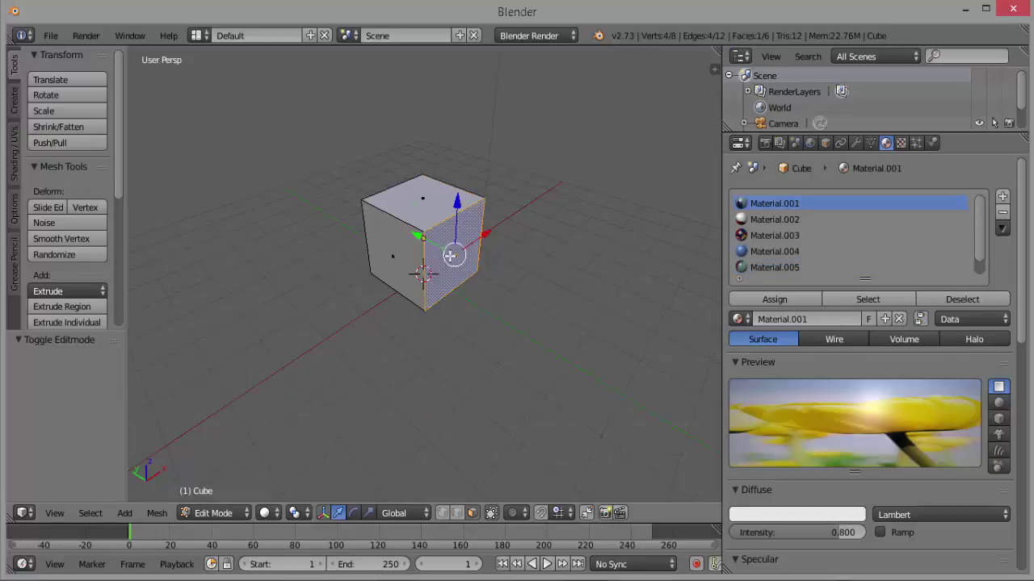
right_click(397, 251)
right_click(437, 201)
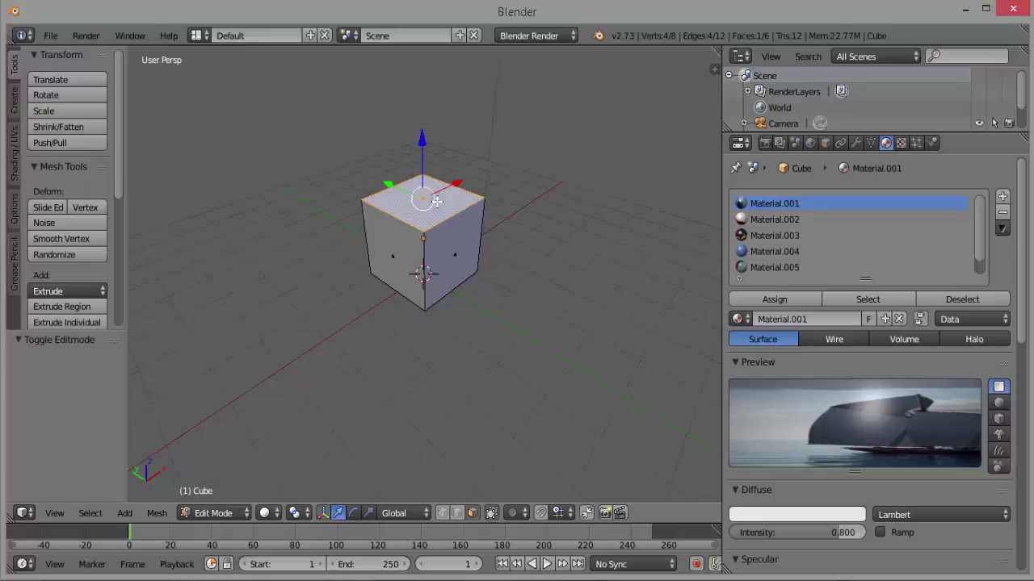
right_click(463, 246)
right_click(400, 250)
middle_click_drag(526, 261, 468, 234)
right_click(473, 229)
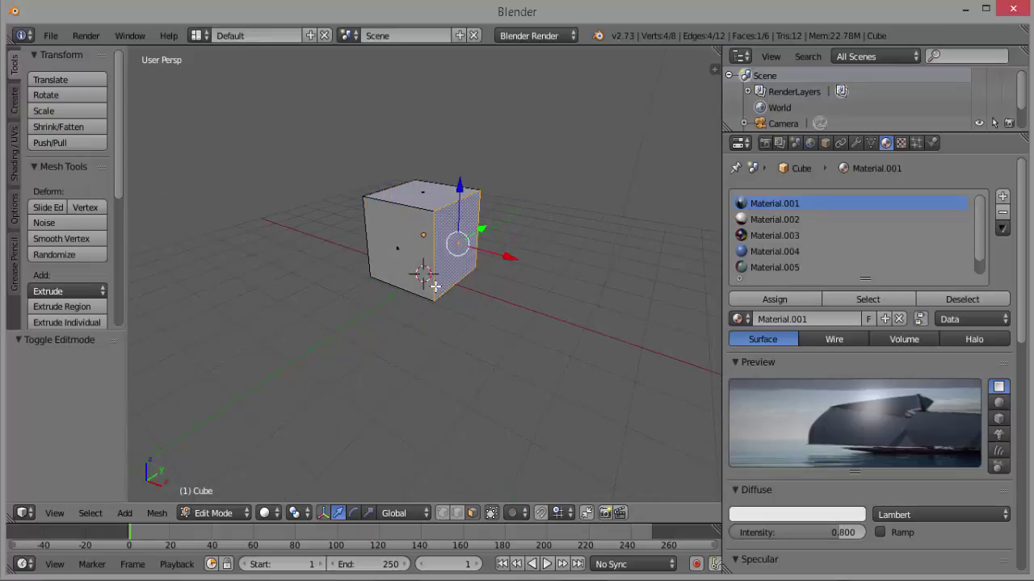
middle_click_drag(435, 286, 432, 255)
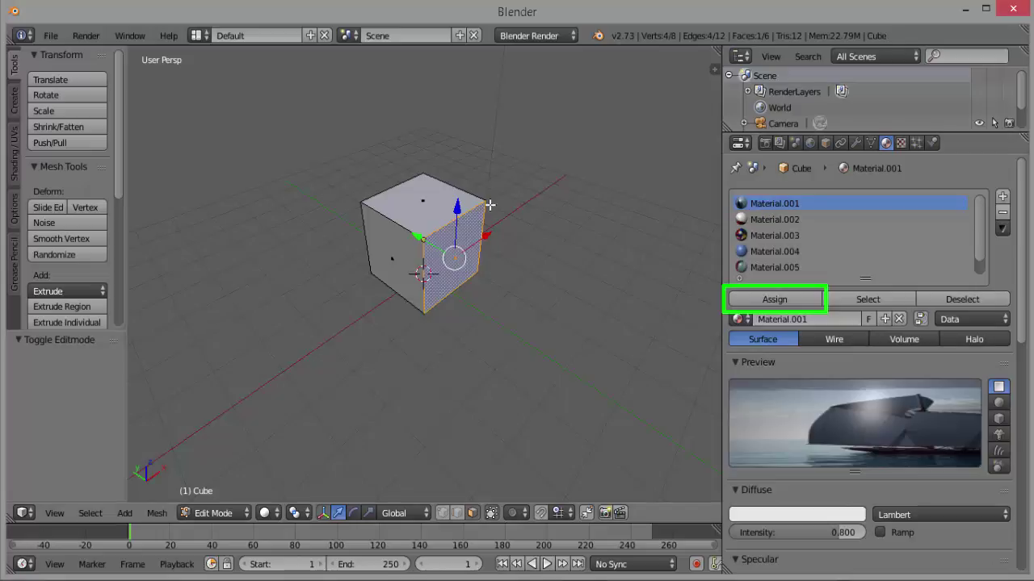
left_click(776, 298)
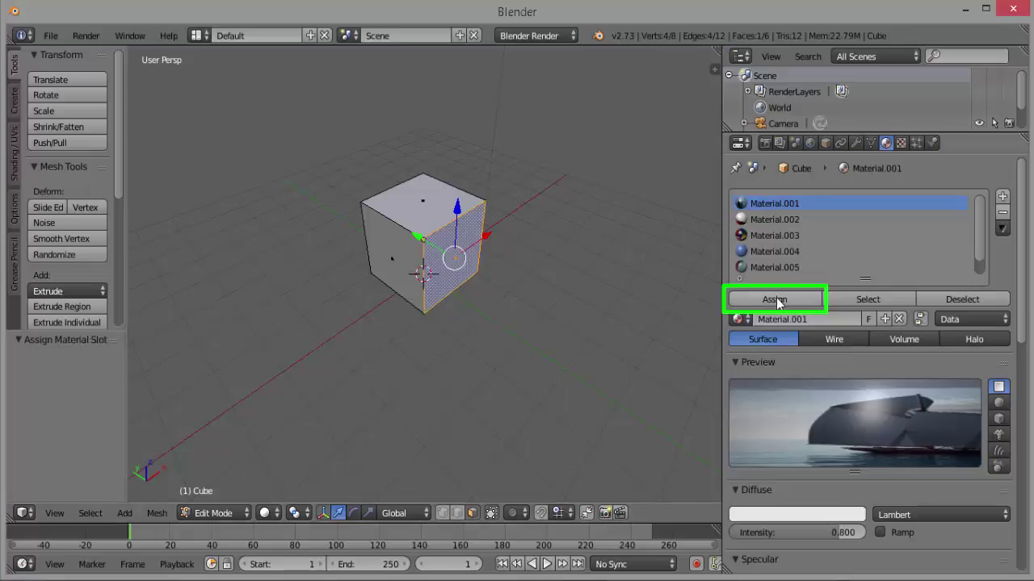
Step: Try Texture viewport shading on the cube, and set the shading to Material instead
scroll(537, 315, "up", 3)
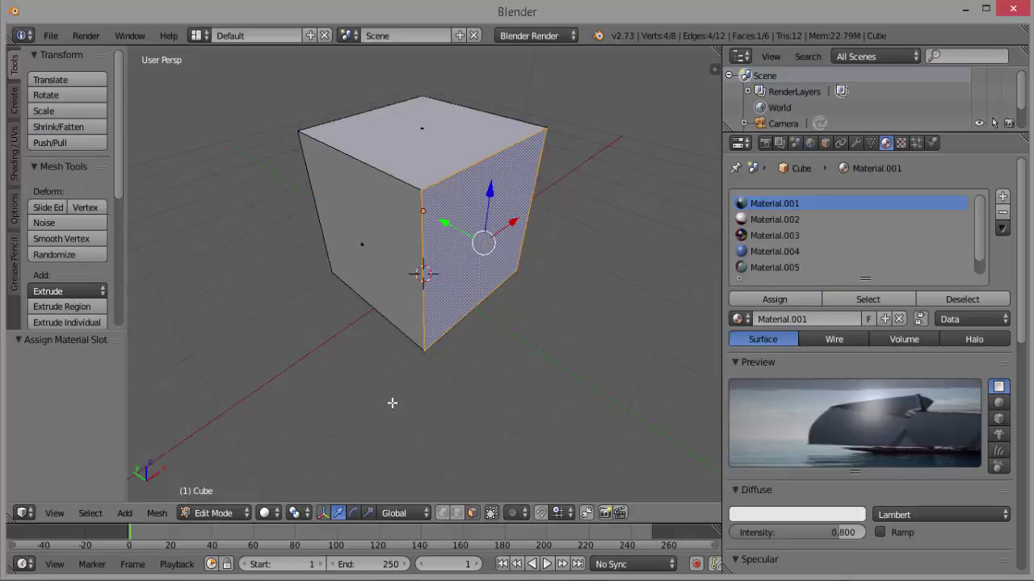
left_click(279, 515)
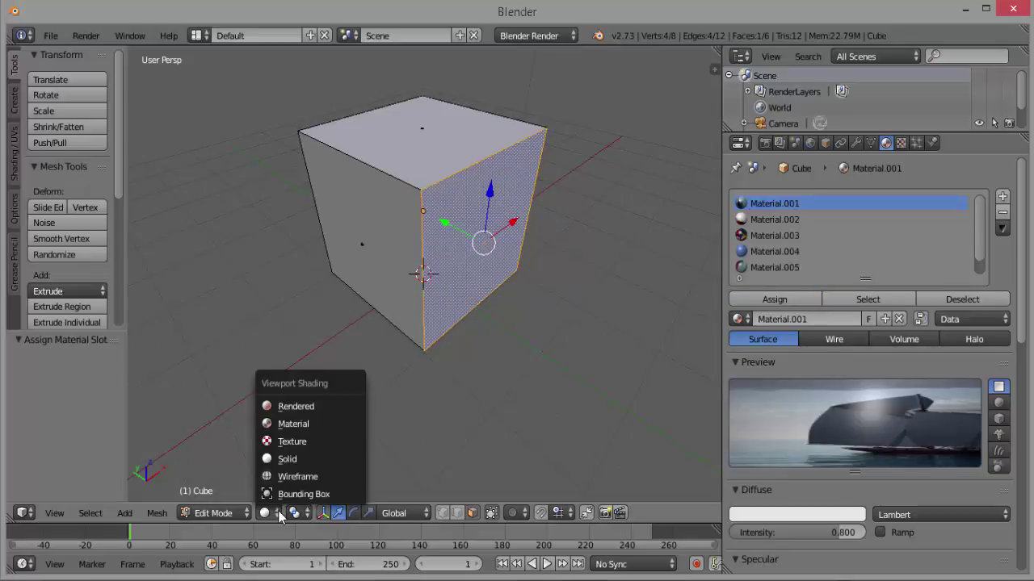
left_click(302, 446)
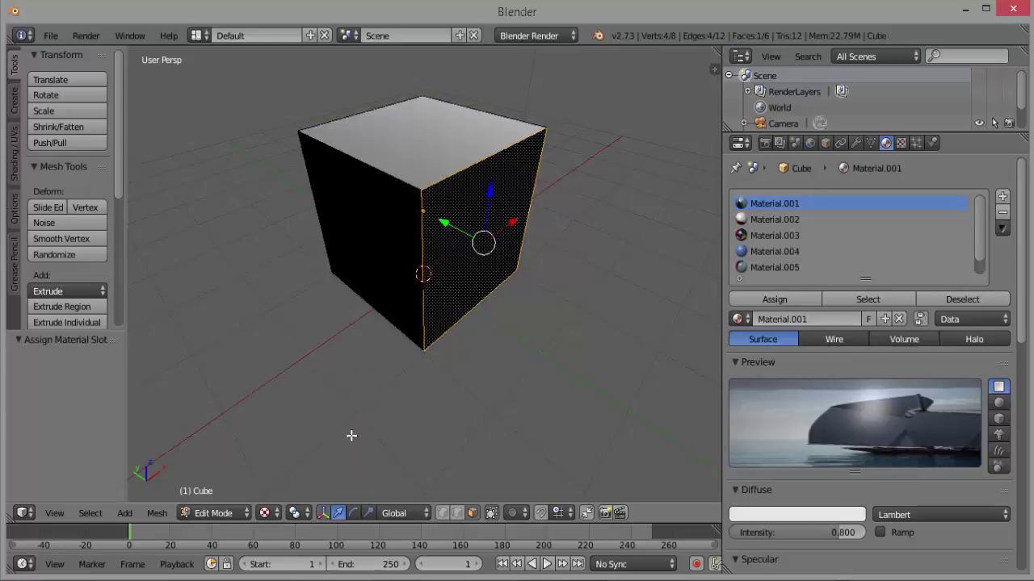
scroll(607, 389, "down", 2)
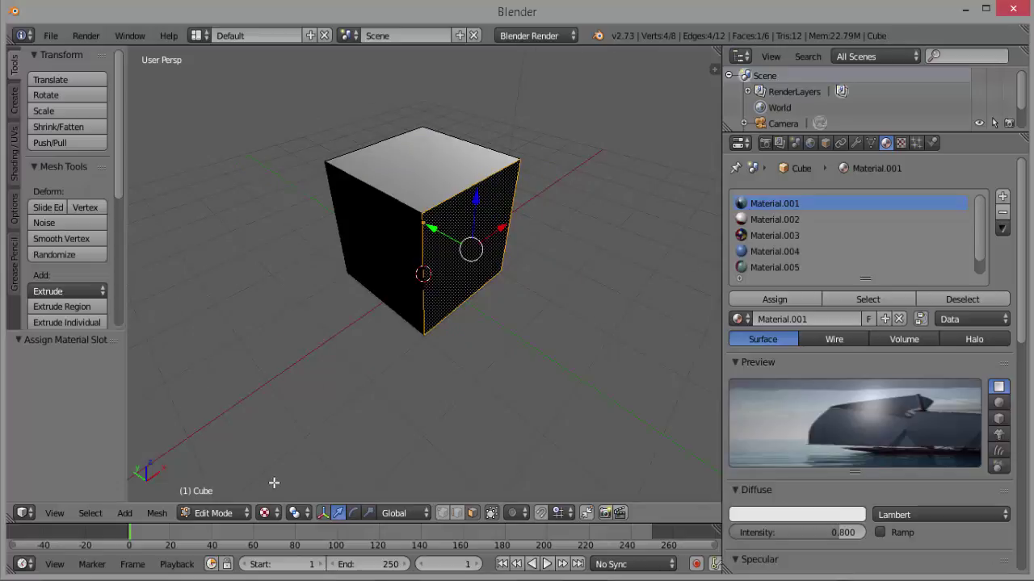
left_click(265, 512)
left_click(302, 426)
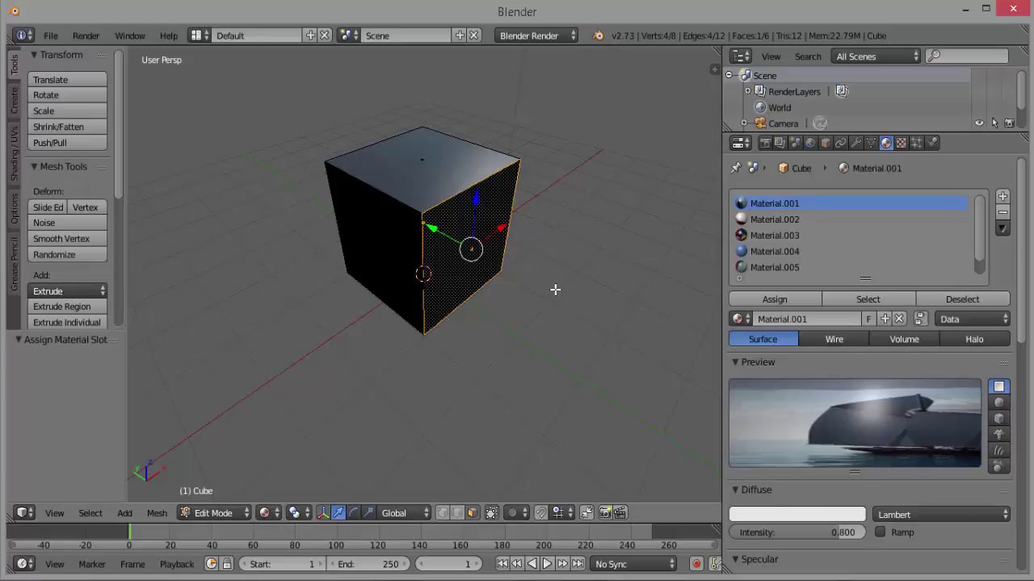
Step: Return to Object Mode and duplicate the lamp, moving the copy about -7.15 units along the Y axis
scroll(555, 289, "down", 5)
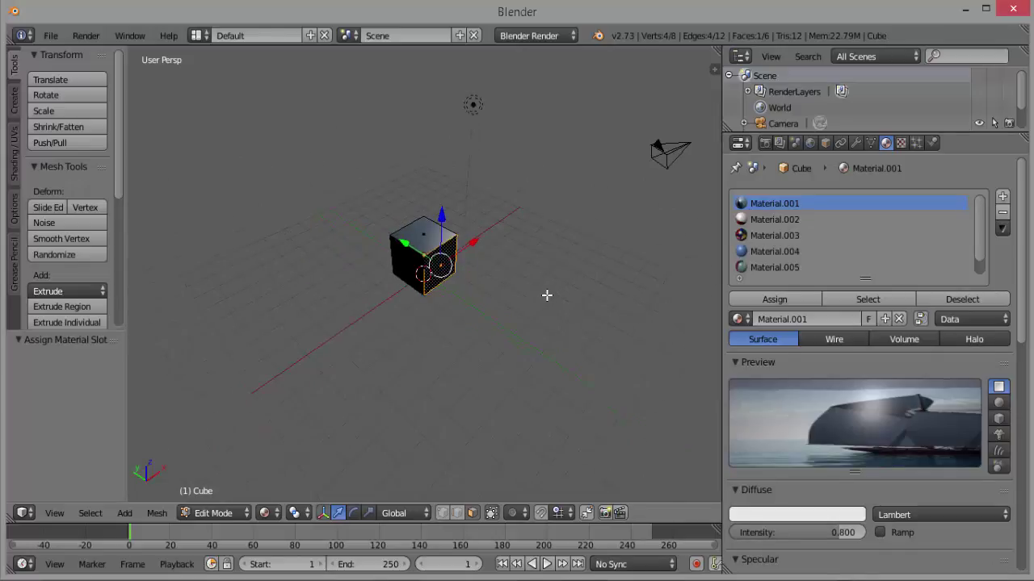
key("Tab")
right_click(474, 106)
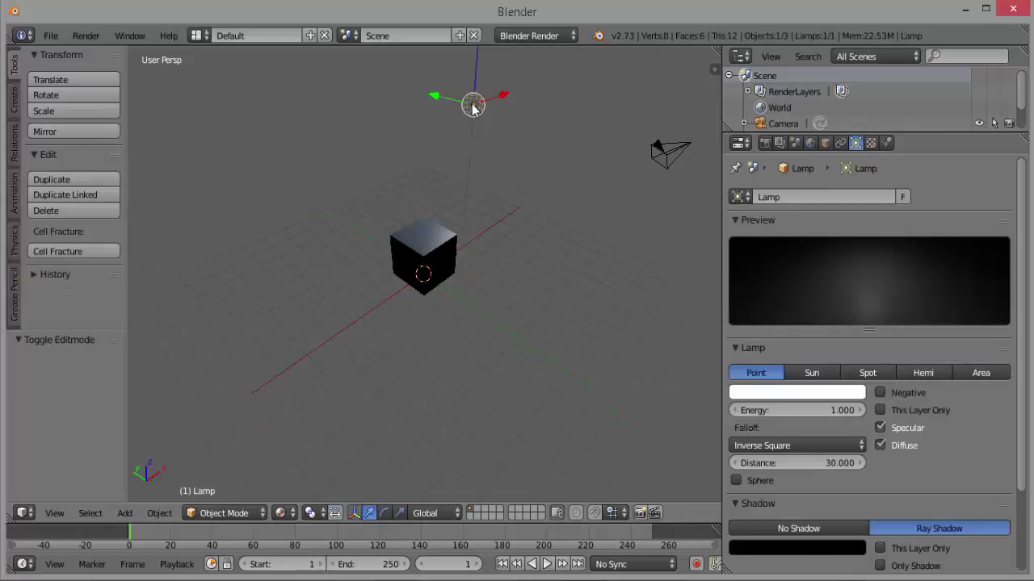
key("shift+d")
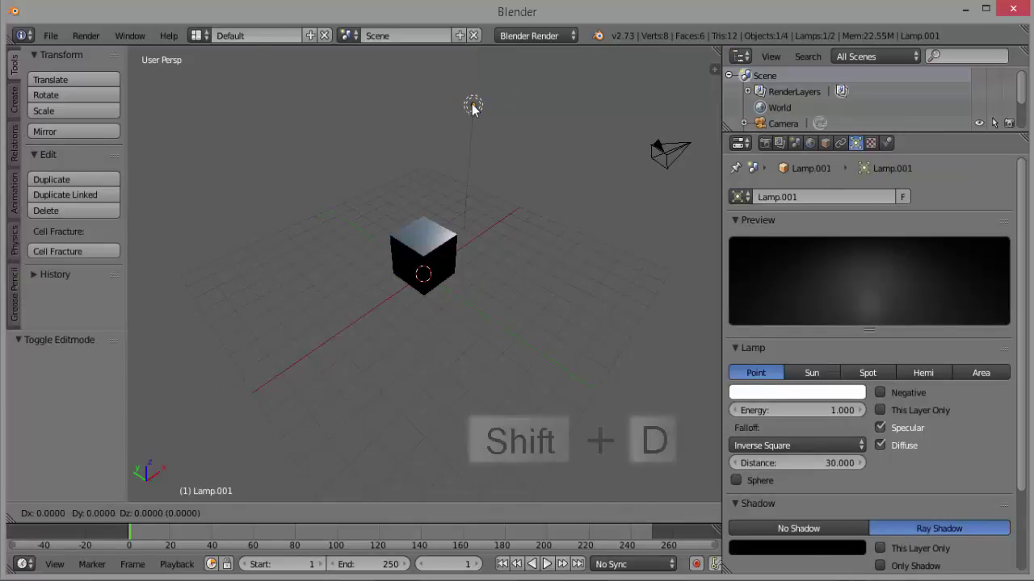
key("y")
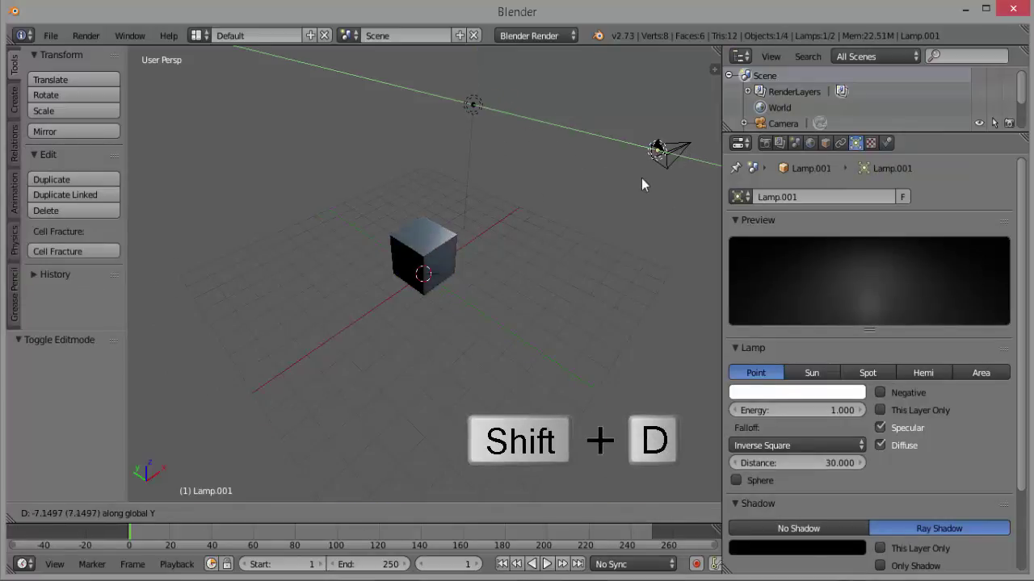
left_click(672, 155)
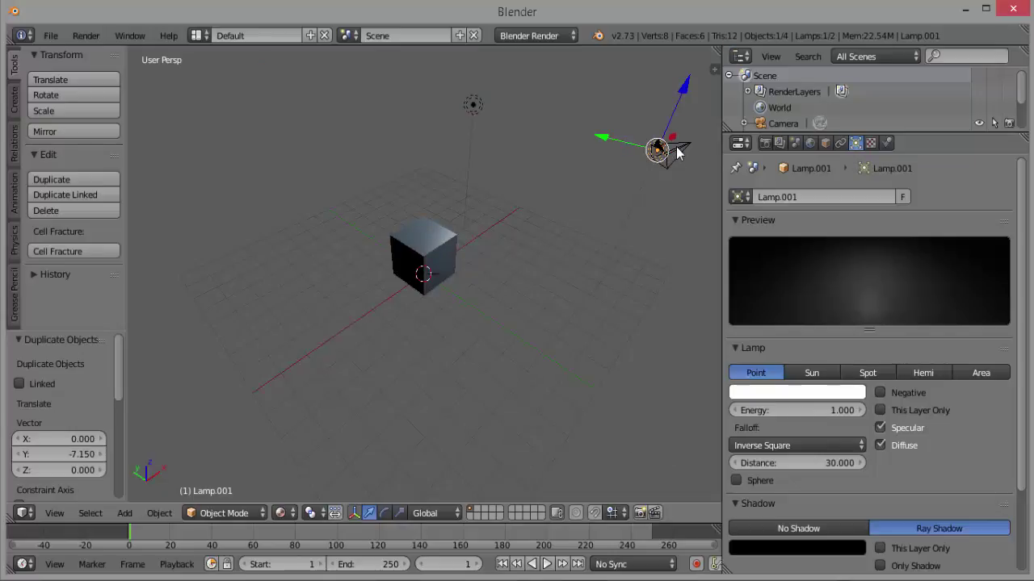
Step: Duplicate the second lamp and move the copy about -9.72 units along the X axis
key("shift+d")
key("x")
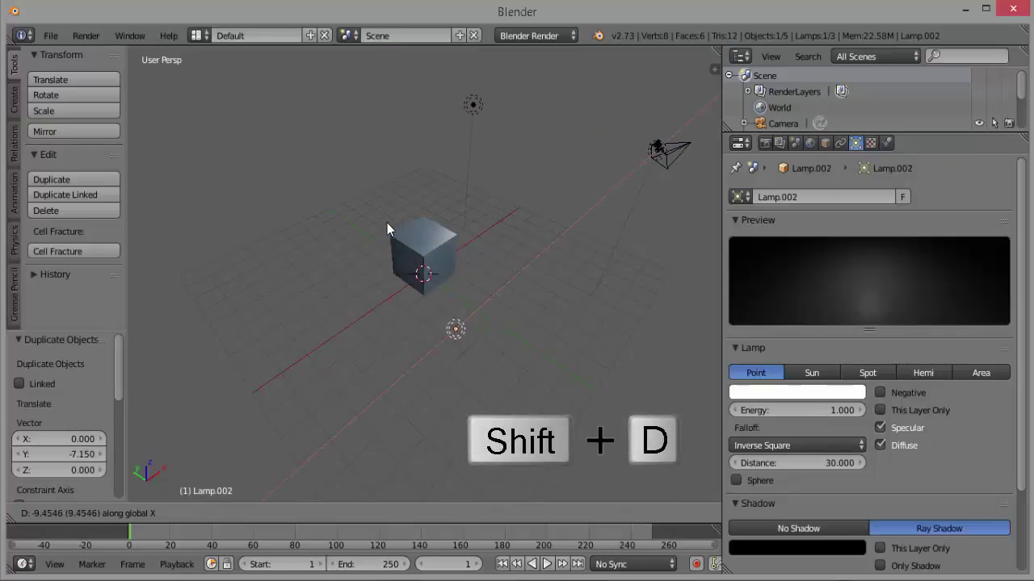
left_click(379, 228)
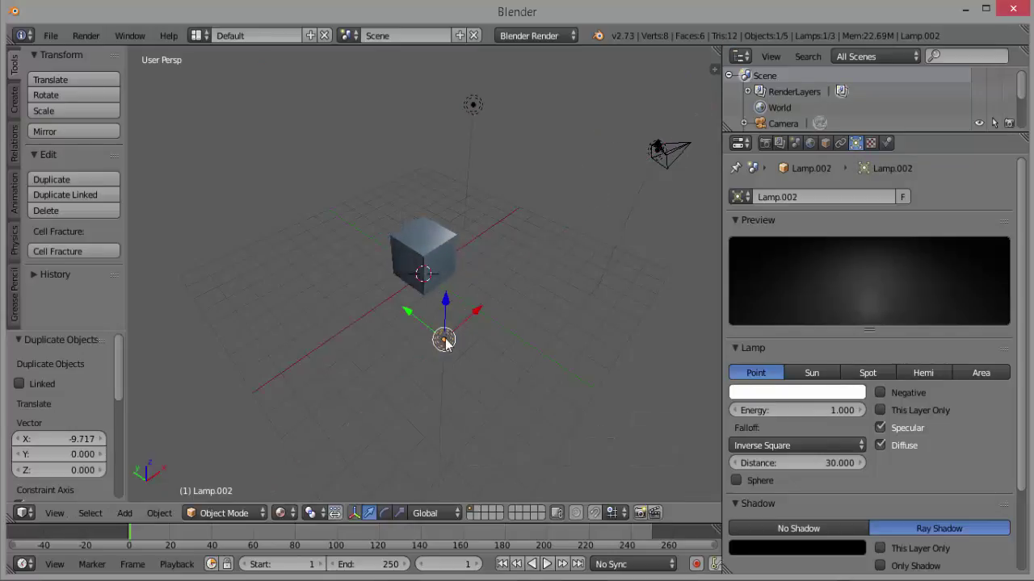
Step: Duplicate the third lamp and move the copy about 8.85 units along the Y axis
key("shift+d")
key("y")
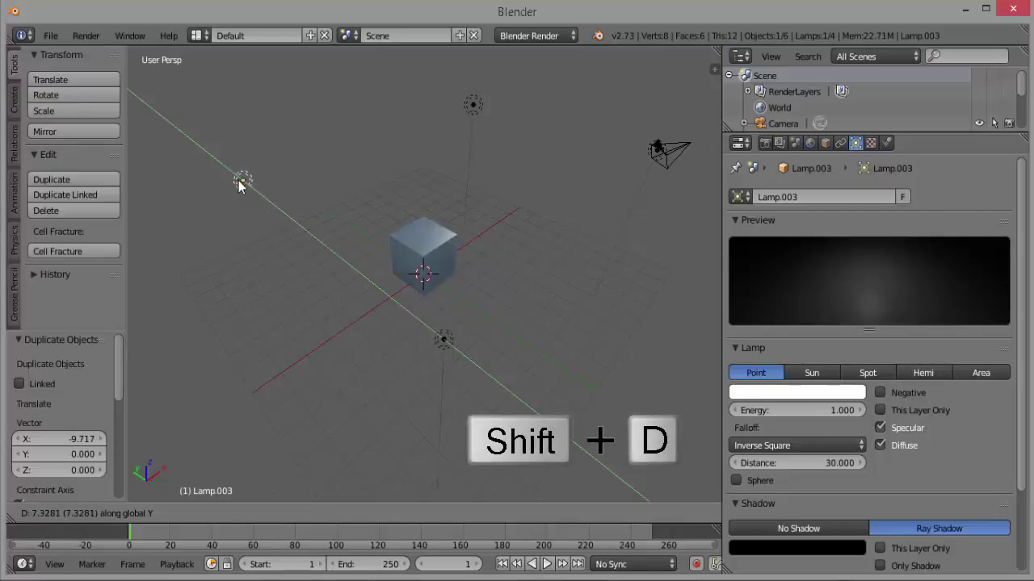
left_click(223, 158)
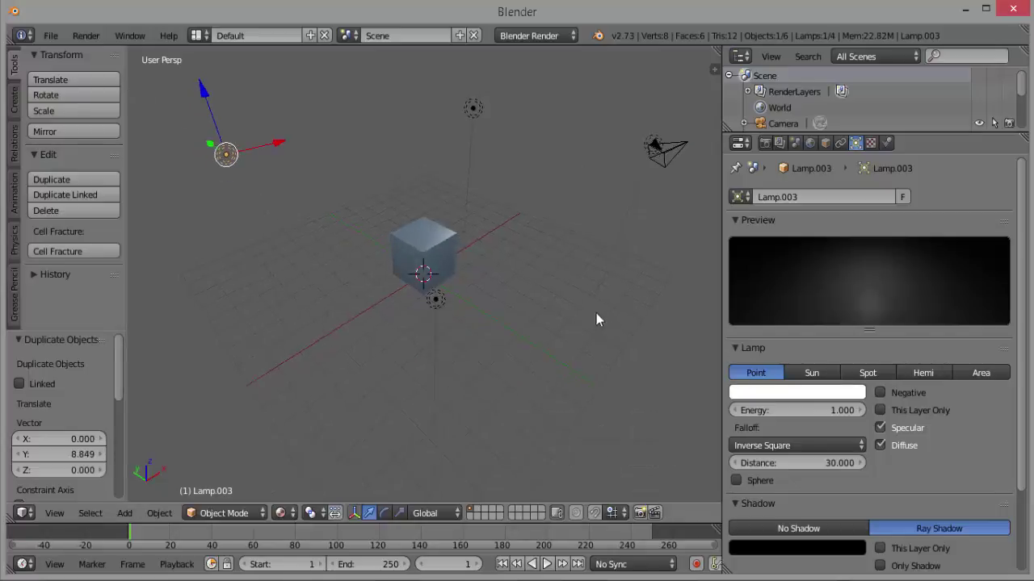
mouse_move(597, 314)
middle_mouse_down()
mouse_move(586, 301)
mouse_move(606, 305)
middle_mouse_up()
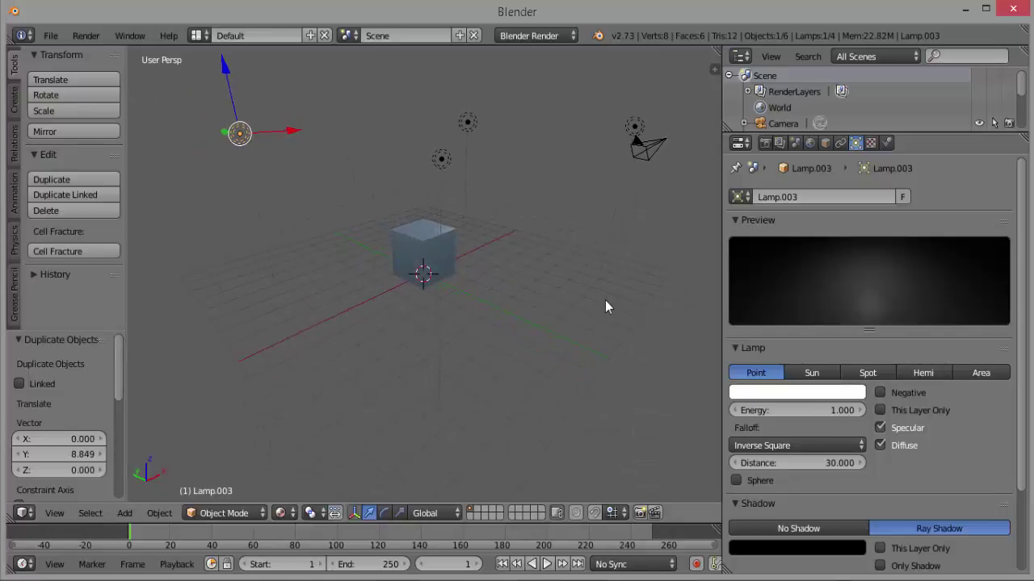
Step: Select the cube and put it back into Edit Mode
left_click(239, 515)
left_click(229, 493)
right_click(420, 255)
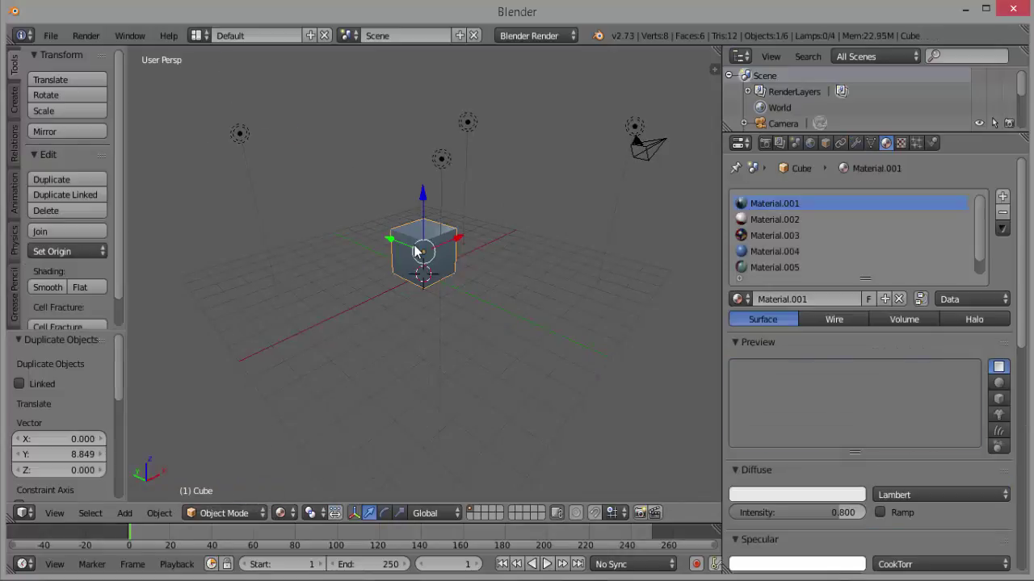
left_click(230, 513)
left_click(229, 513)
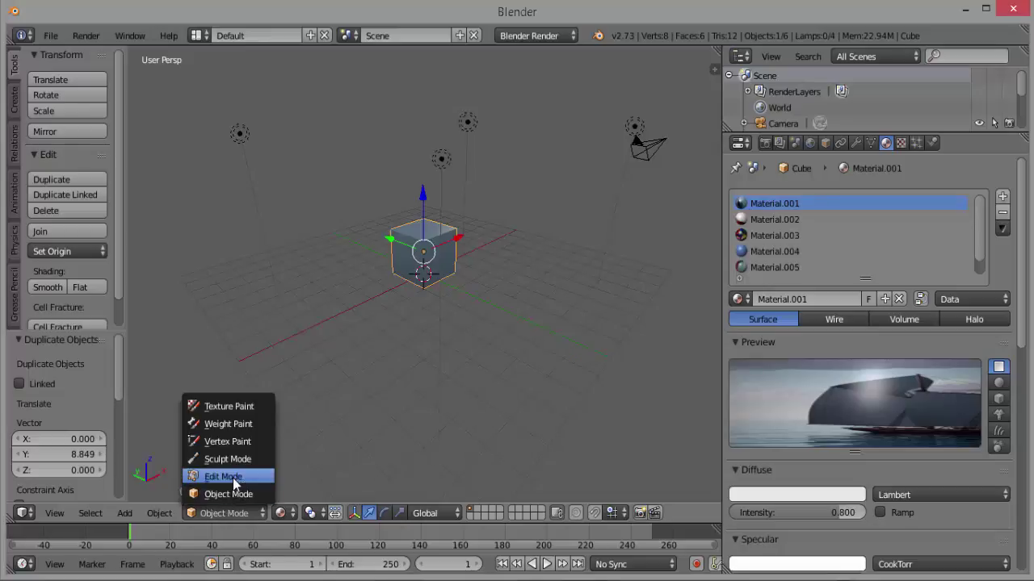
left_click(231, 473)
Step: Unwrap the selected negative Y face so the Material.001 image fits it
scroll(521, 272, "up", 5)
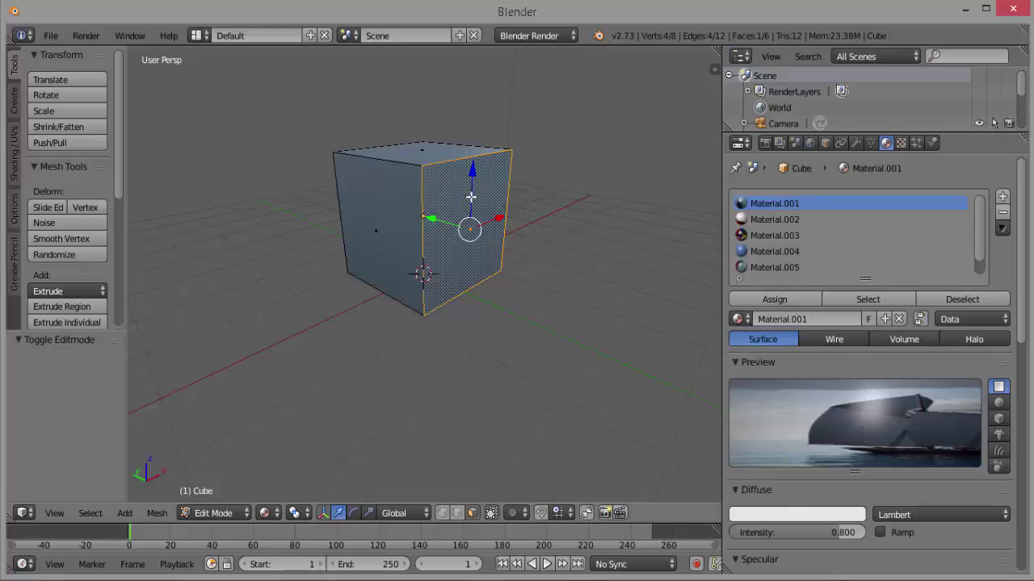
key("u")
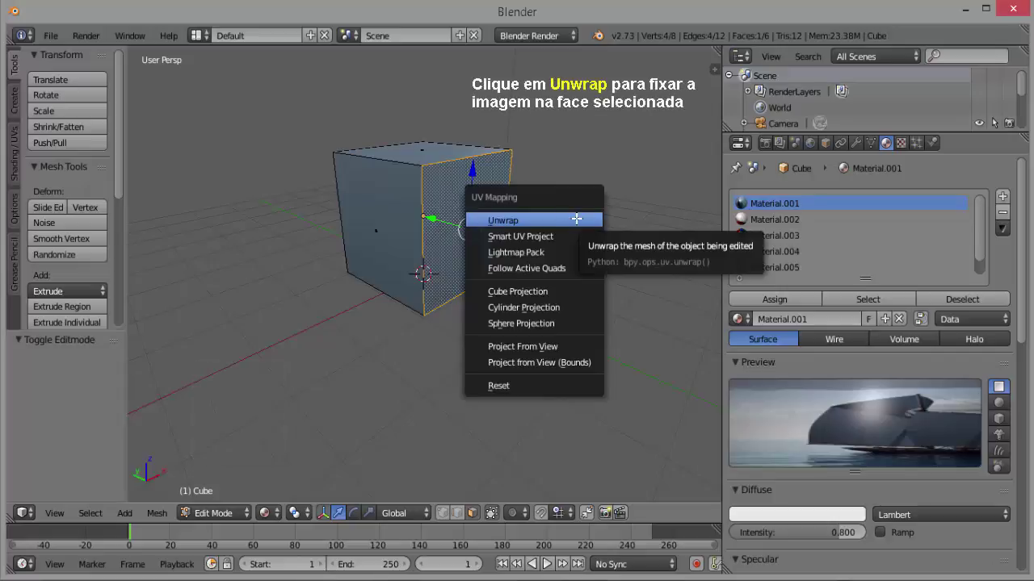
left_click(528, 219)
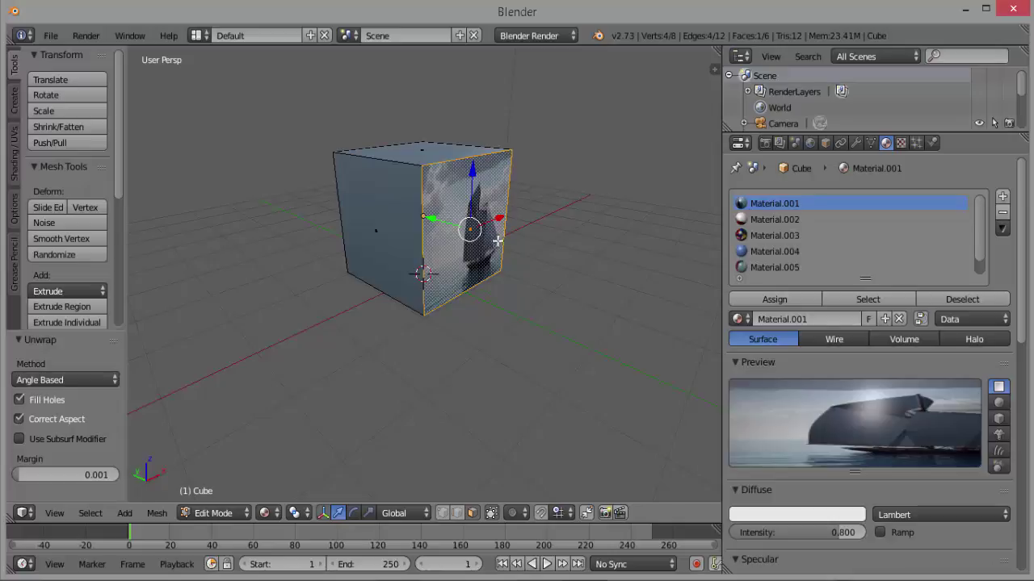
Step: Select the adjacent negative X face, unwrap it and assign Material.002 to it
right_click(371, 202)
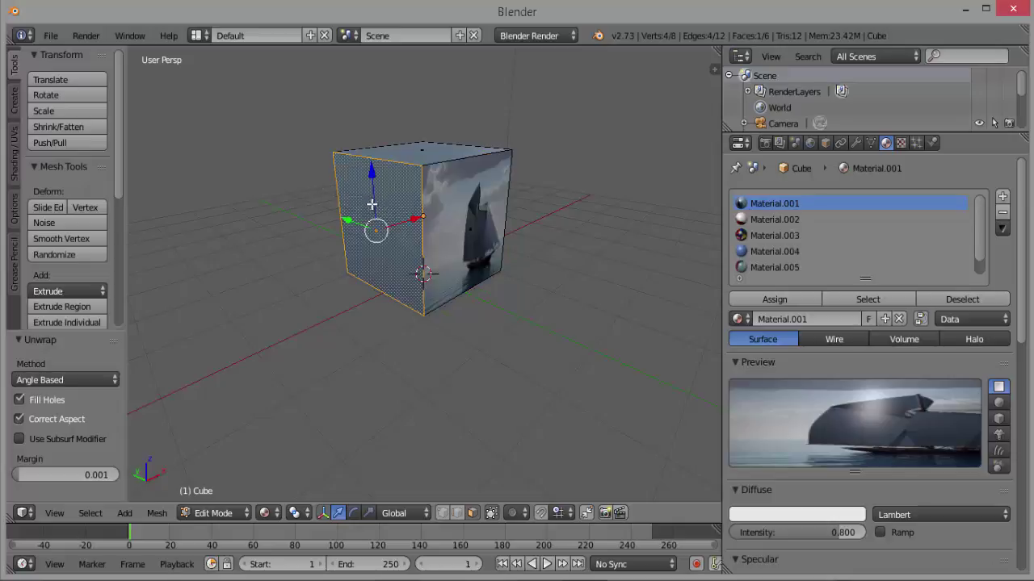
left_click(774, 221)
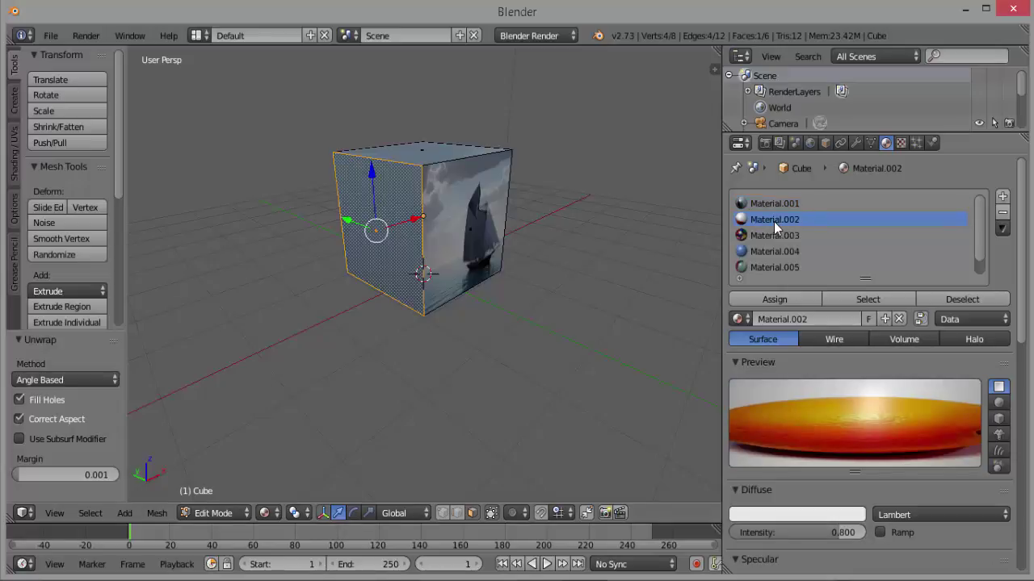
key("u")
left_click(587, 223)
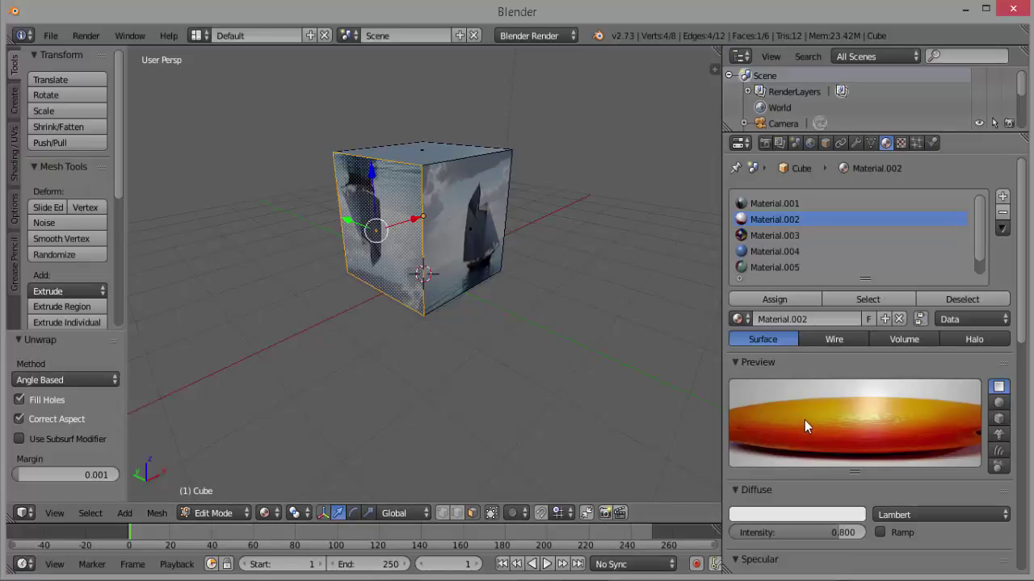
left_click(748, 300)
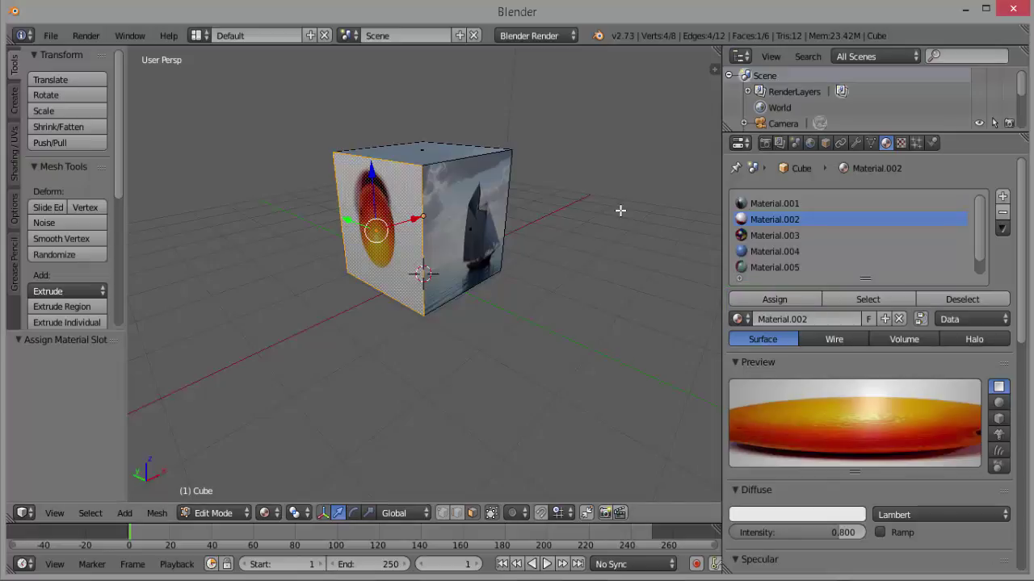
Step: Select the cube's positive X face, unwrap it and assign Material.003 to it
middle_click_drag(620, 210, 460, 253)
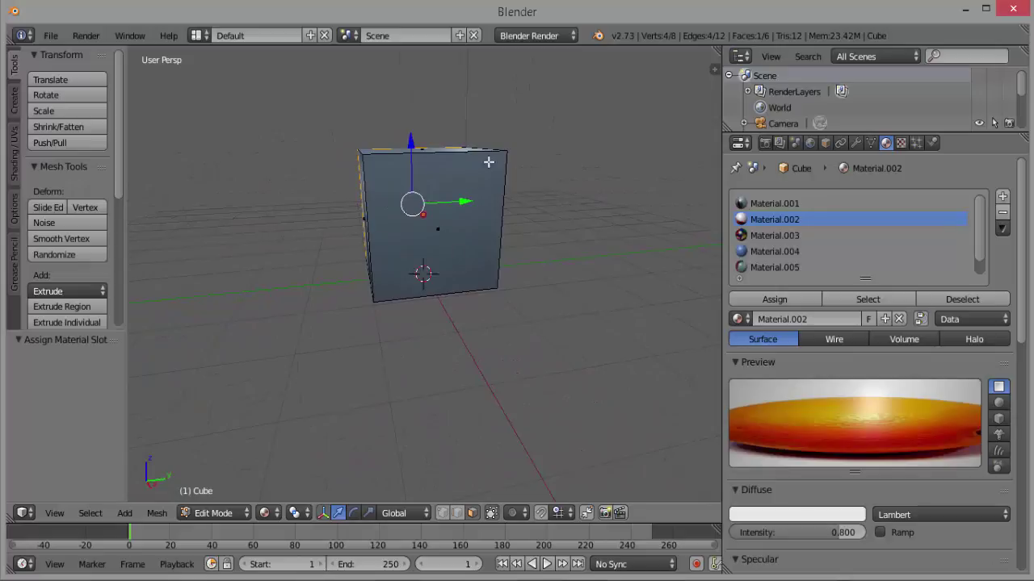
right_click(454, 181)
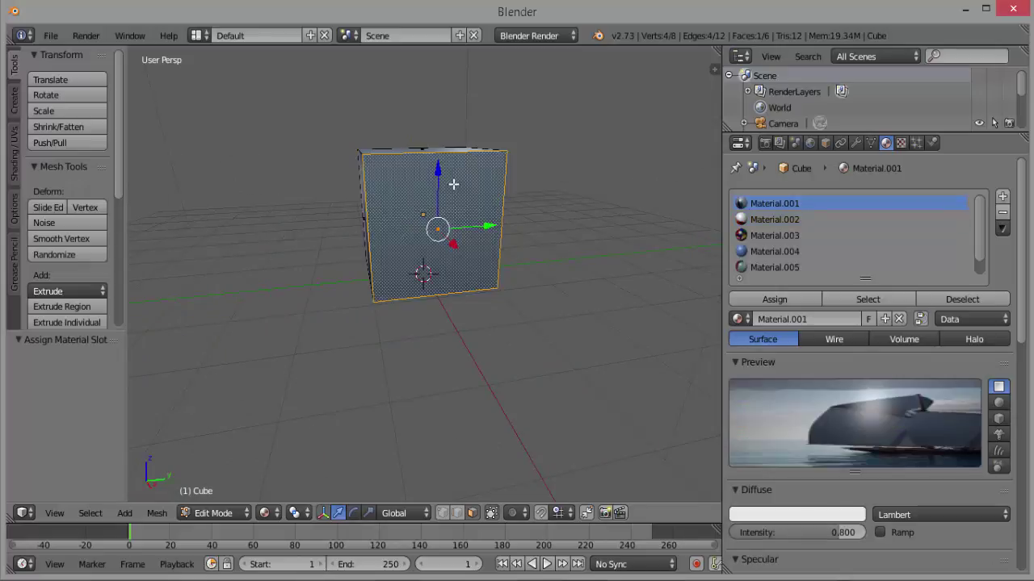
left_click(772, 236)
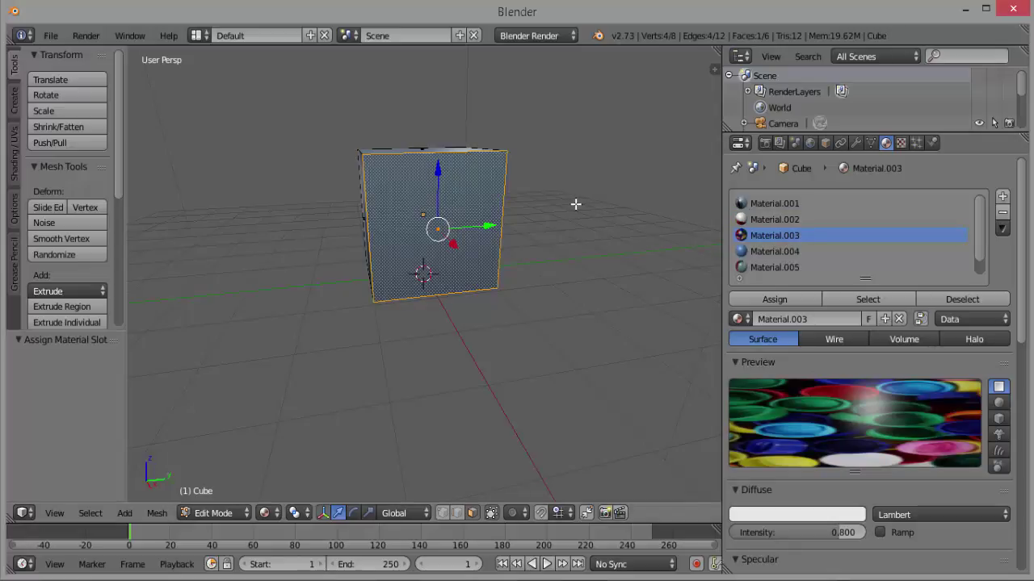
key("u")
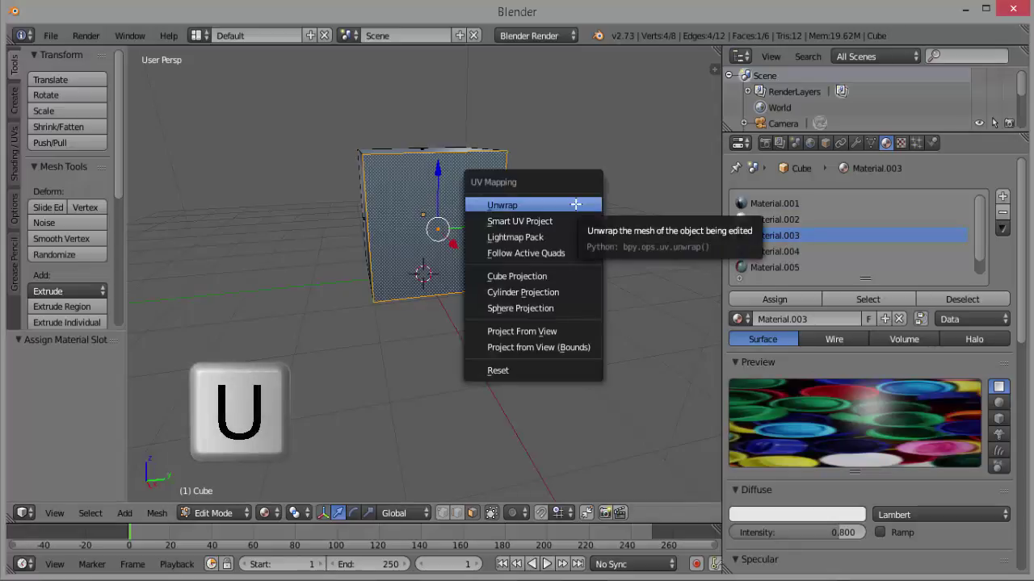
left_click(576, 205)
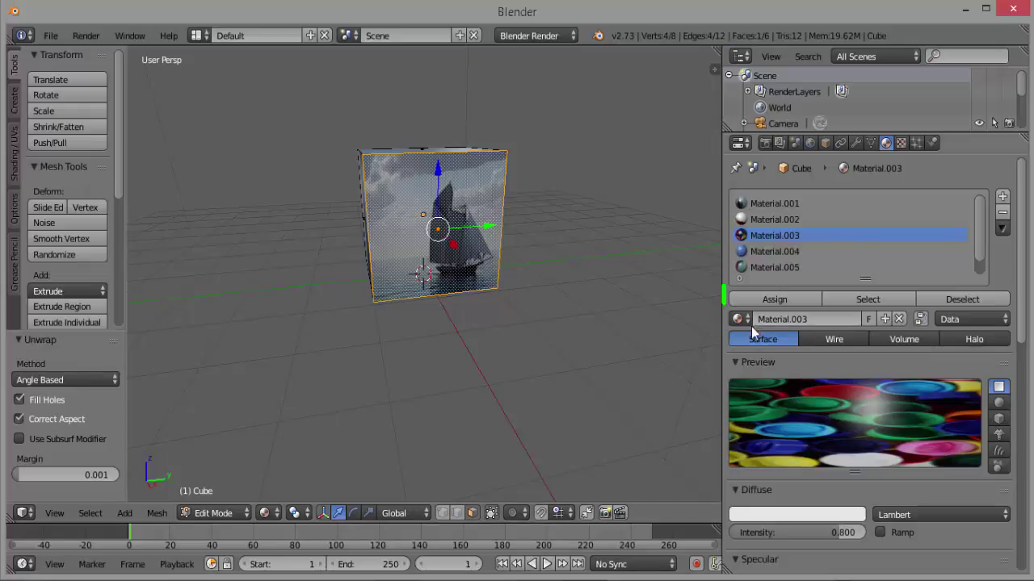
left_click(775, 298)
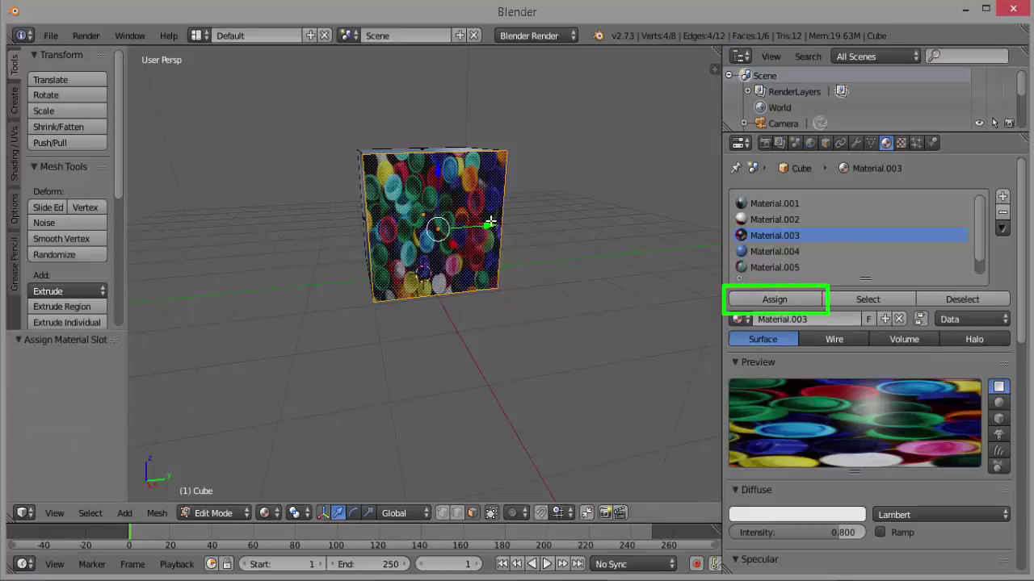
Step: Select the cube's top face, assign Material.004 to it and unwrap the face
mouse_move(413, 222)
middle_mouse_down()
mouse_move(501, 254)
mouse_move(411, 221)
mouse_move(307, 229)
mouse_move(486, 257)
middle_mouse_up()
middle_click_drag(605, 245, 629, 272)
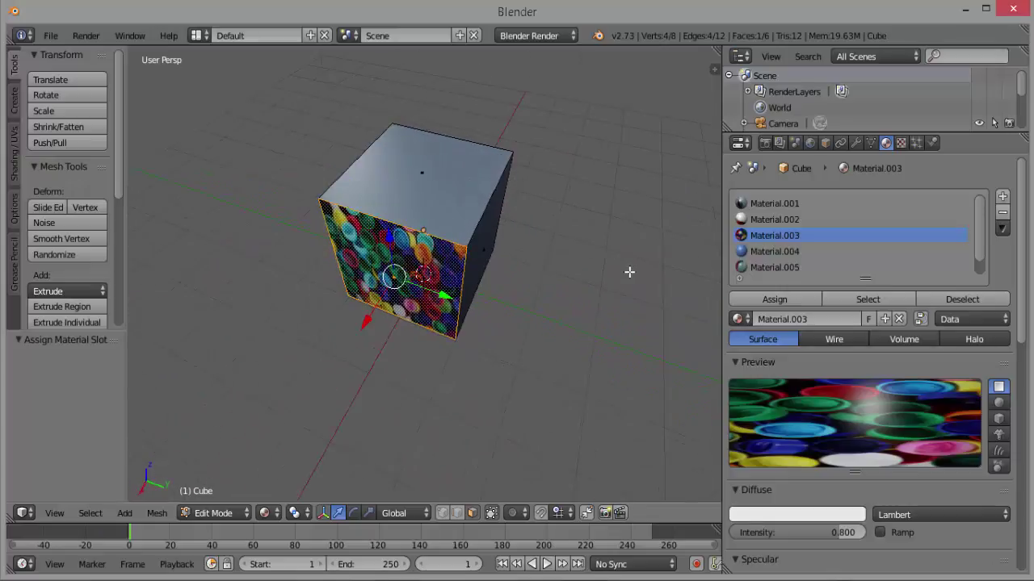
right_click(416, 181)
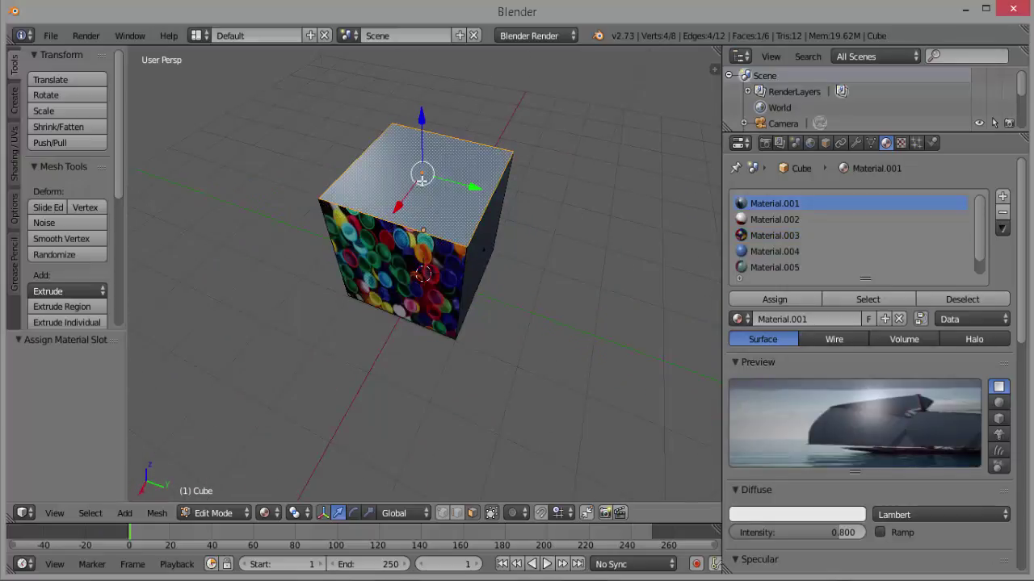
left_click(768, 255)
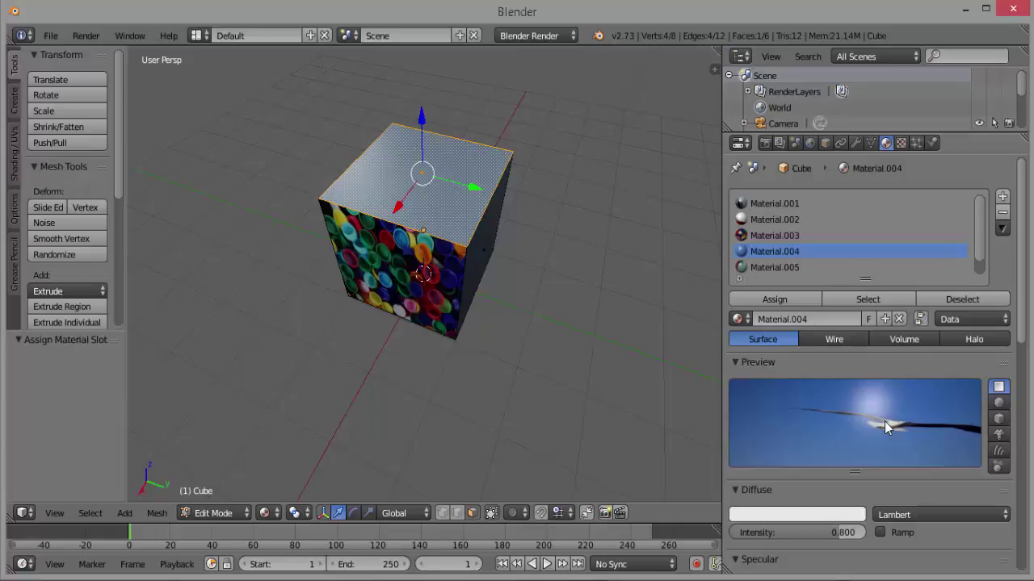
left_click(763, 301)
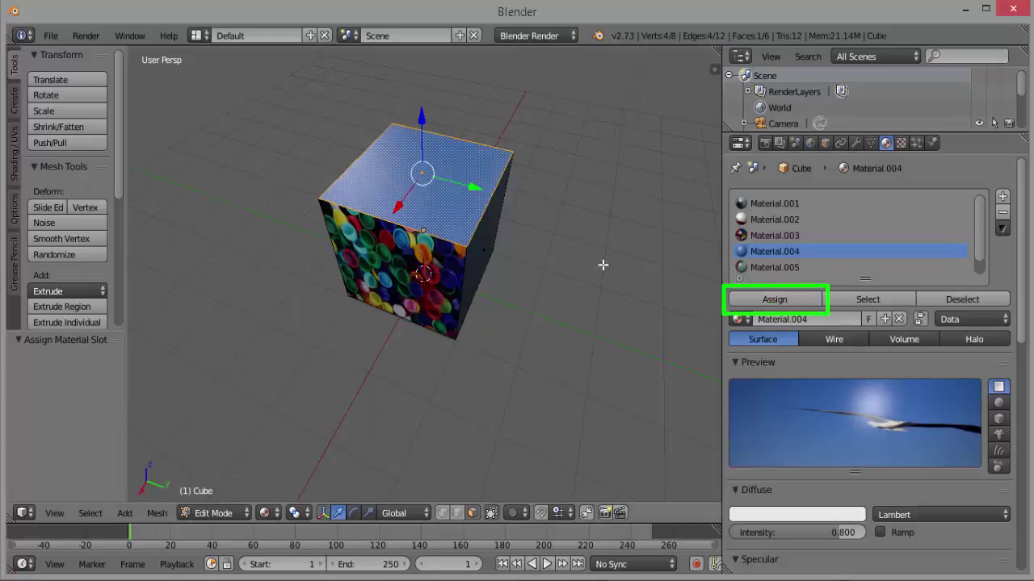
key("u")
left_click(516, 239)
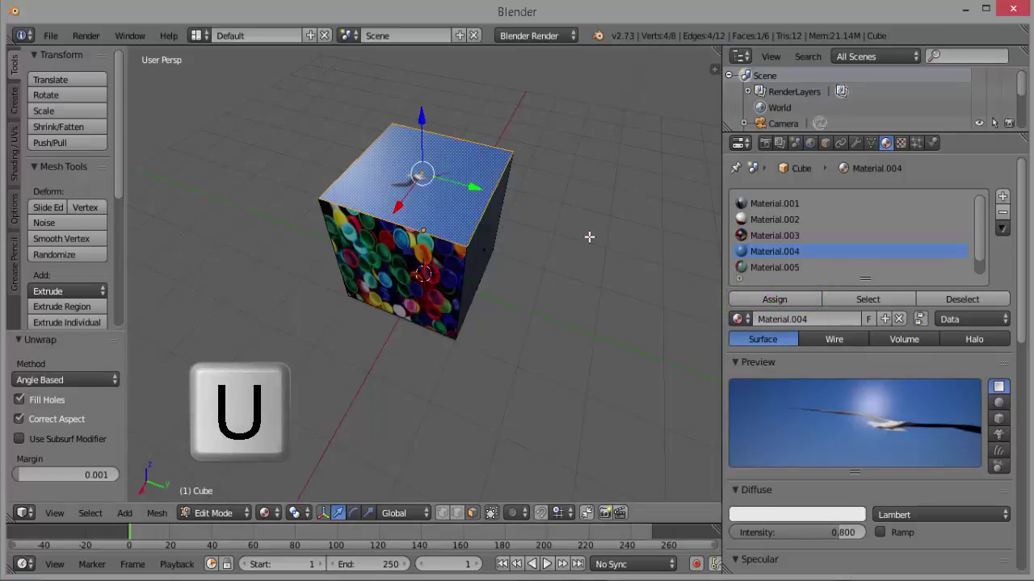
Step: In Object Mode, duplicate Lamp.003 and move the copy by about X 3.53, Y 0.40, Z -4.39 to light the dark positive Y face
middle_click_drag(397, 203, 531, 261)
scroll(554, 294, "down", 4)
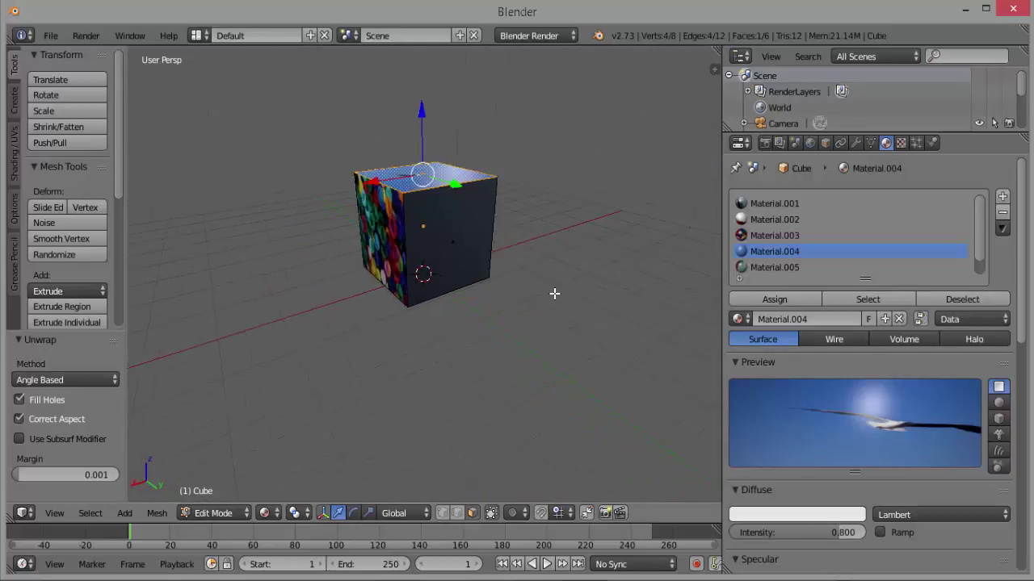
scroll(554, 294, "down", 1)
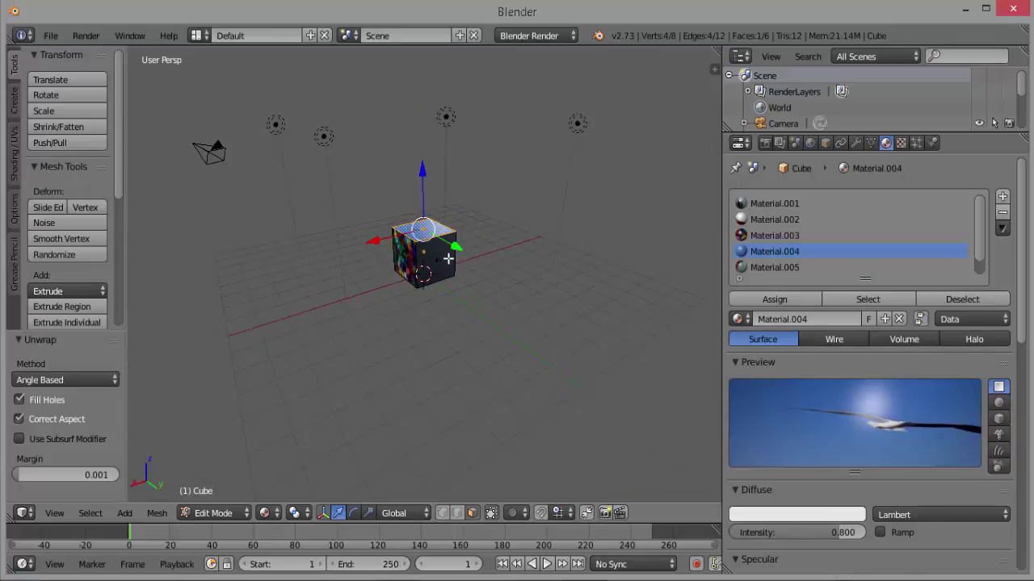
scroll(452, 262, "up", 2)
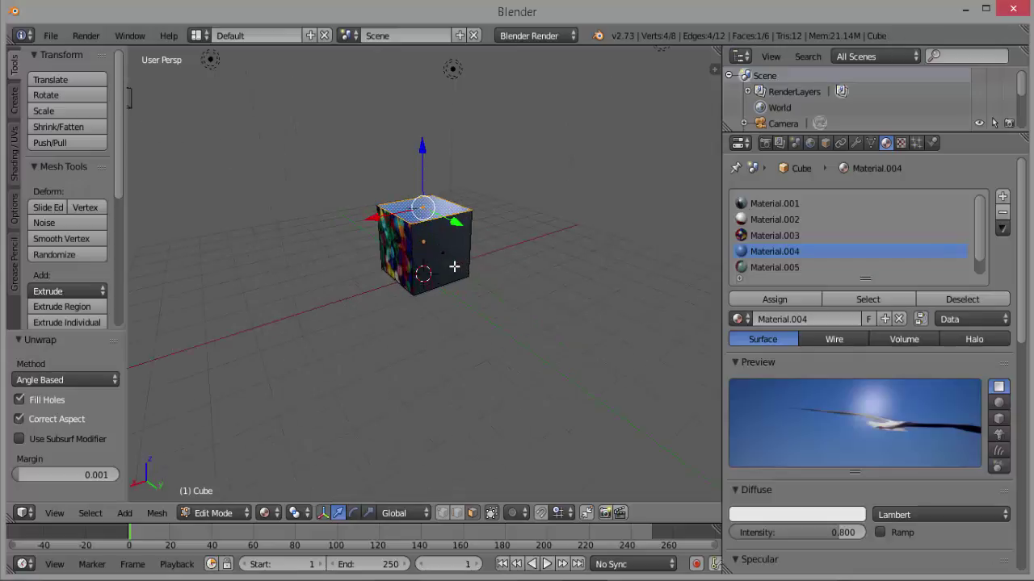
left_click(243, 513)
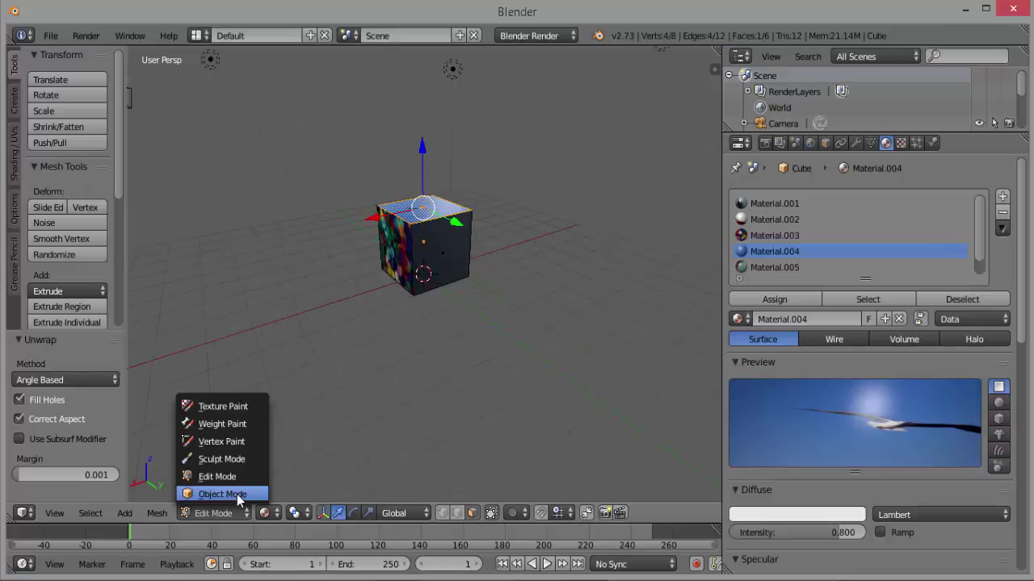
left_click(237, 494)
scroll(671, 285, "down", 2)
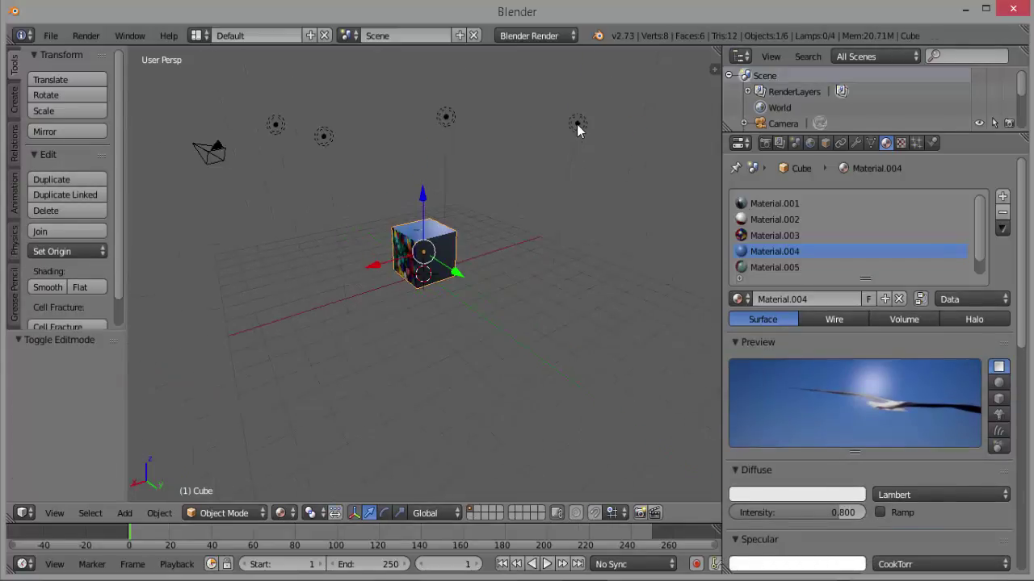
right_click(579, 128)
key("shift+d")
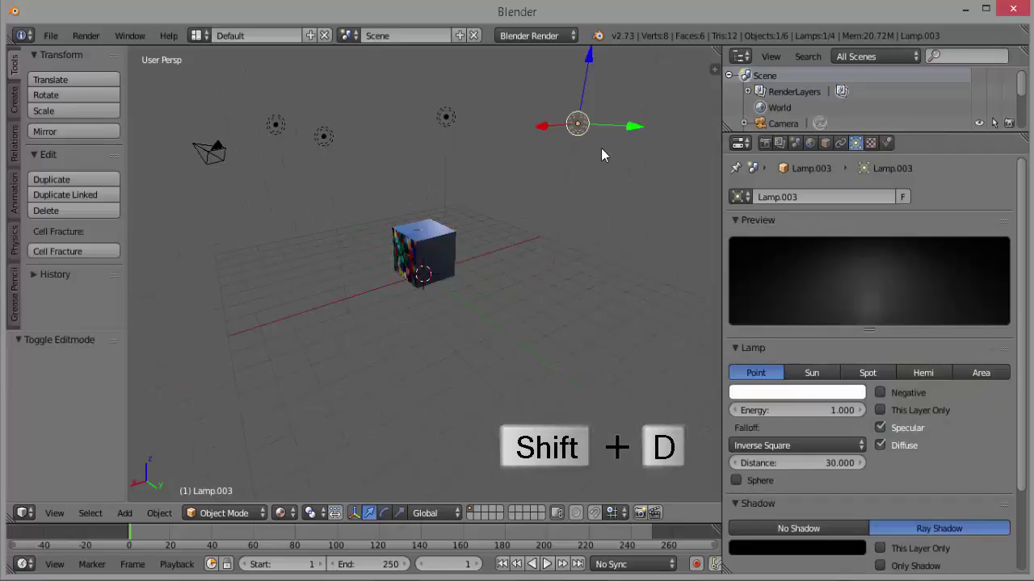
left_click(511, 261)
middle_click_drag(487, 338, 518, 336)
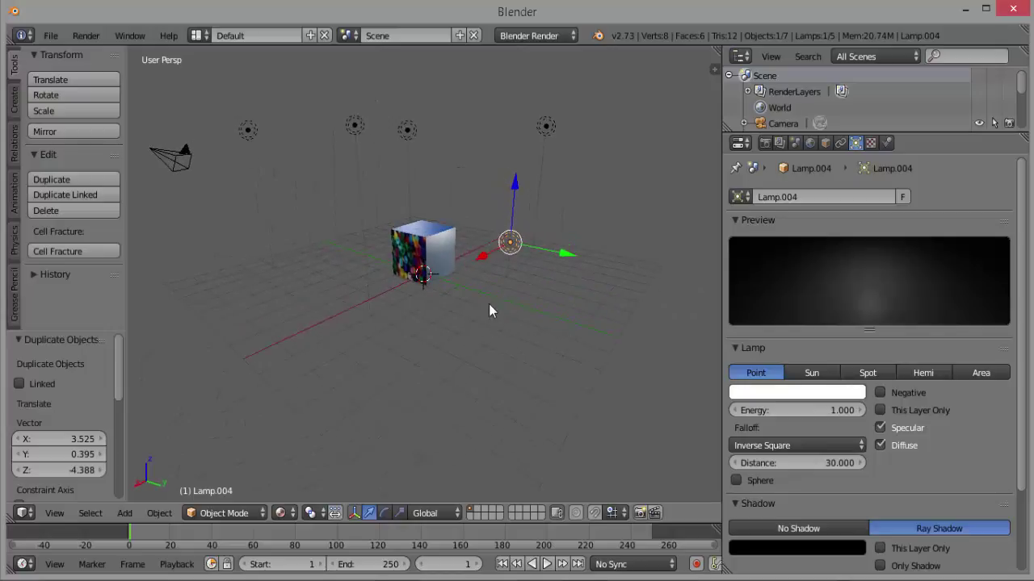
Step: Select the cube again and return it to Edit Mode
left_click(222, 514)
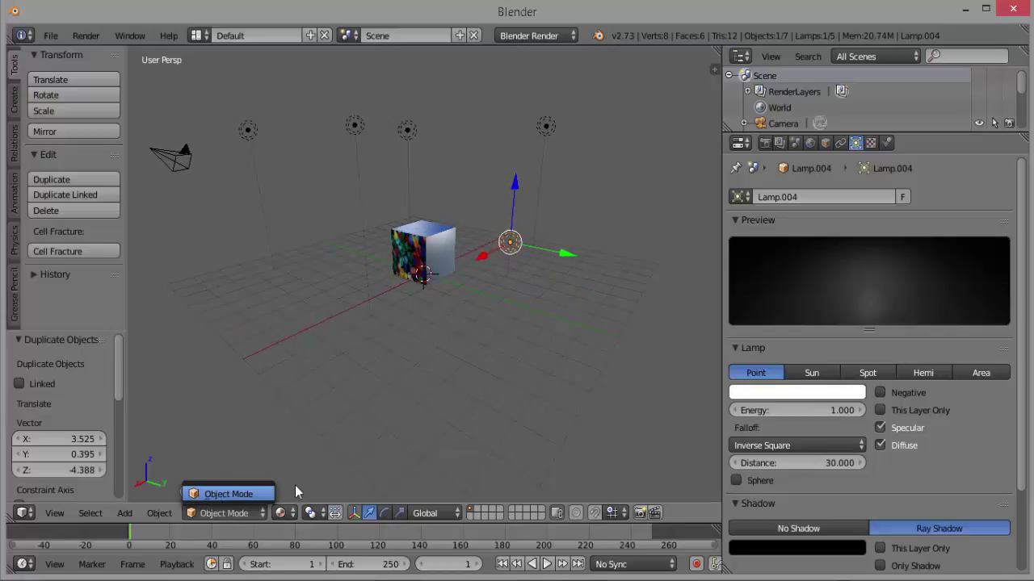
right_click(420, 280)
left_click(221, 513)
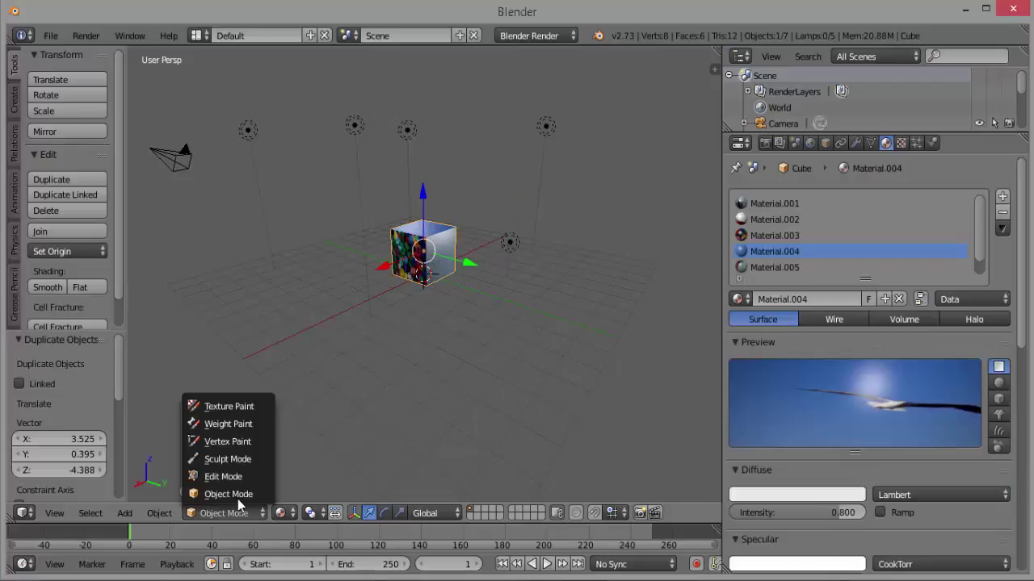
left_click(232, 477)
Step: Select the cube's positive Y face, unwrap it and assign Material.005 to it
right_click(436, 255)
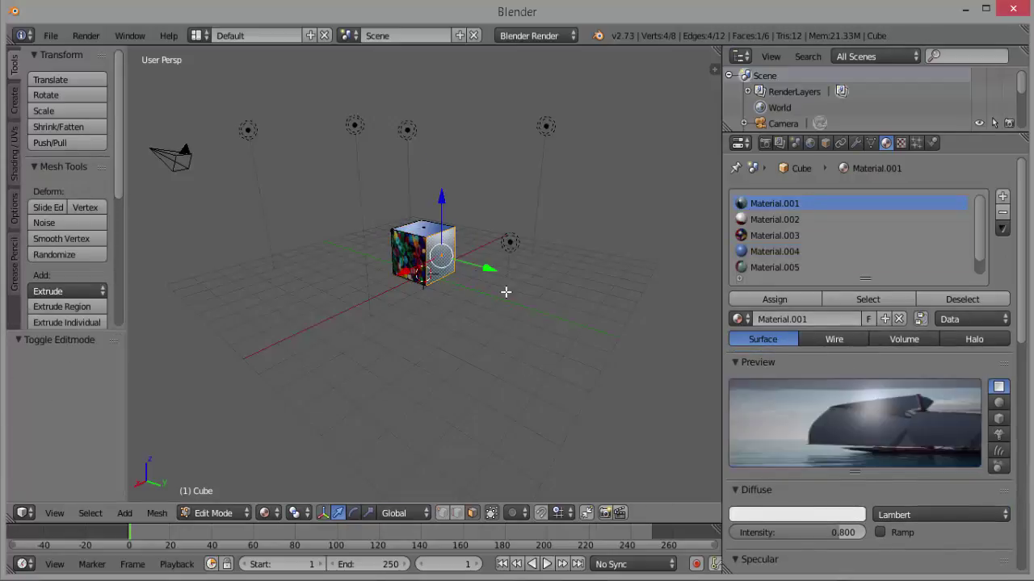
left_click(769, 269)
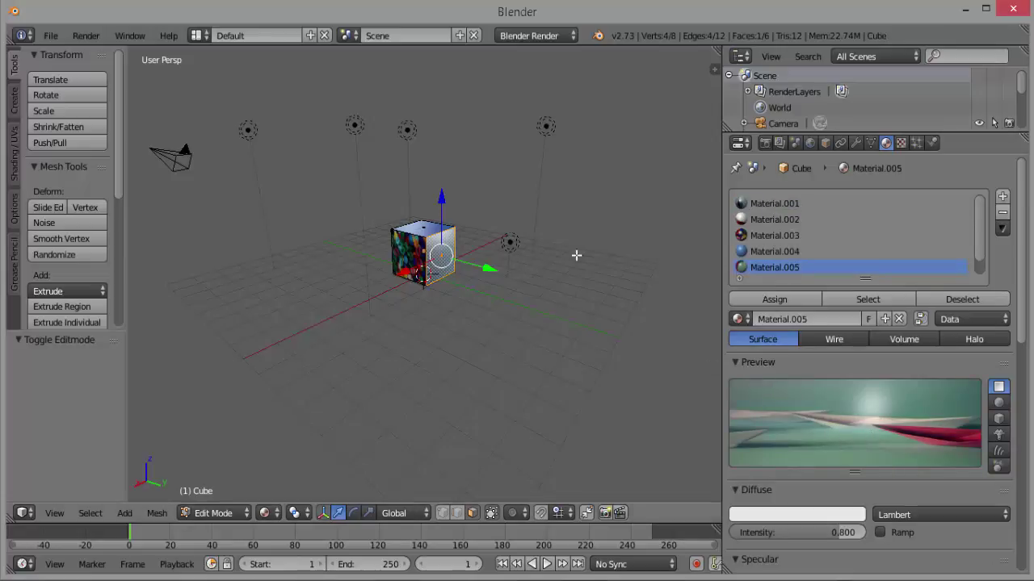
key("u")
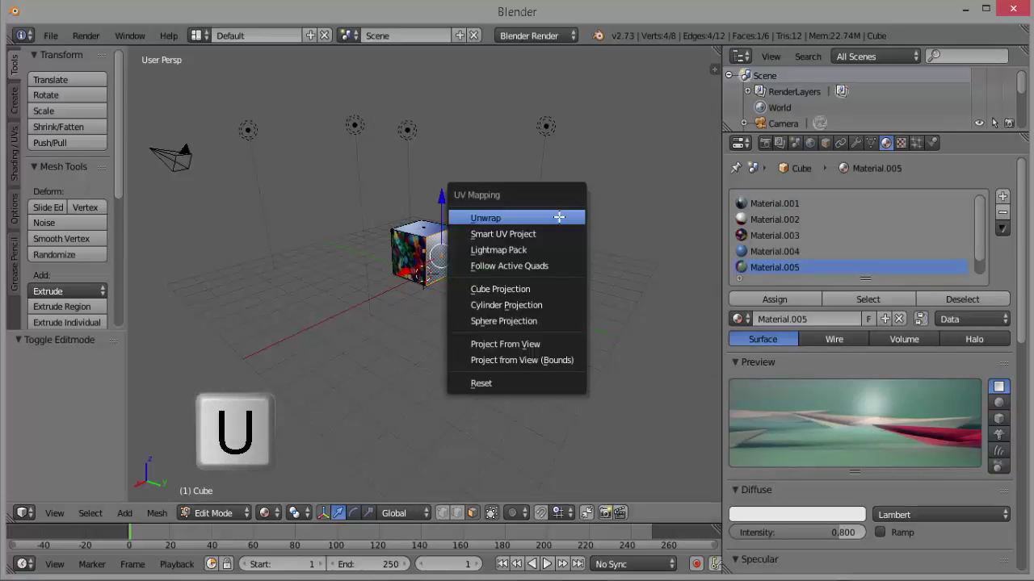
left_click(558, 217)
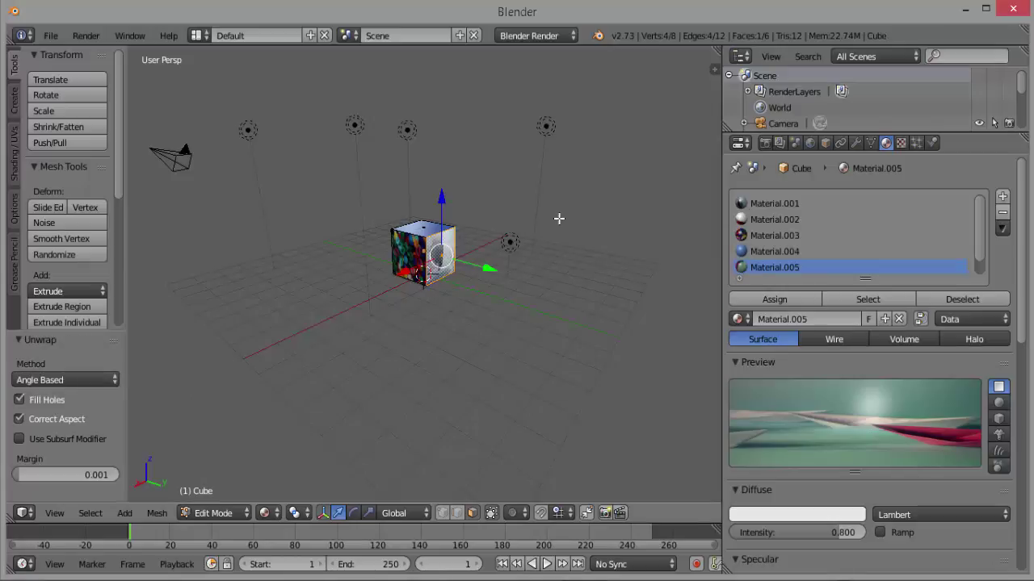
scroll(535, 271, "up", 6)
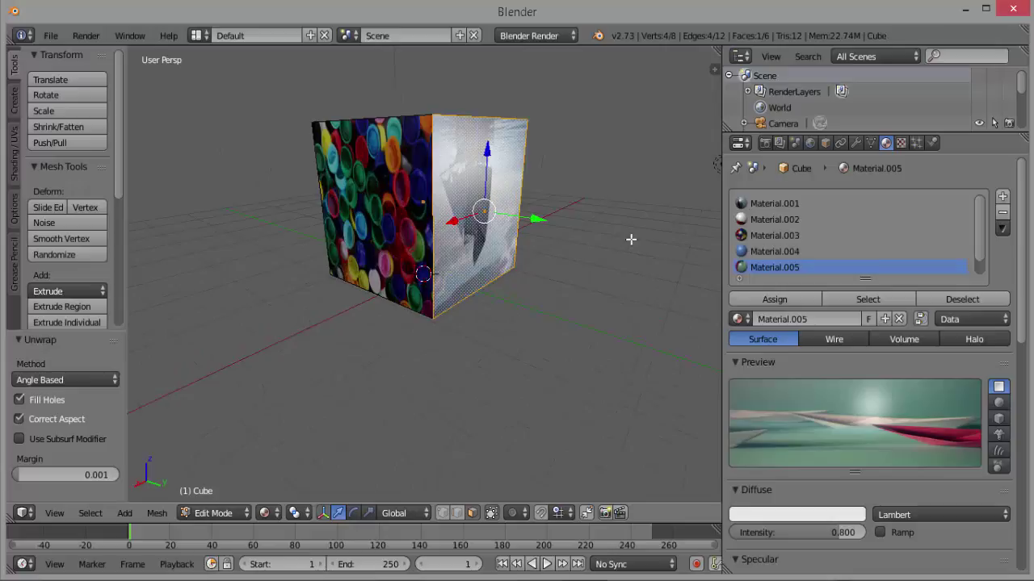
left_click(774, 301)
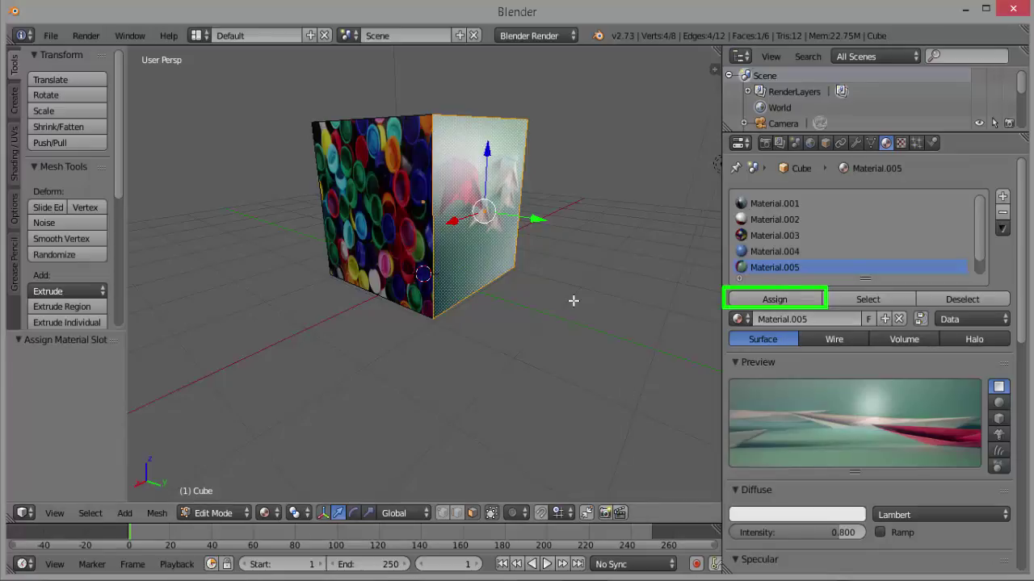
Step: Select the cube's bottom face, assign Material.006 to it and unwrap the face
middle_click_drag(572, 300, 513, 130)
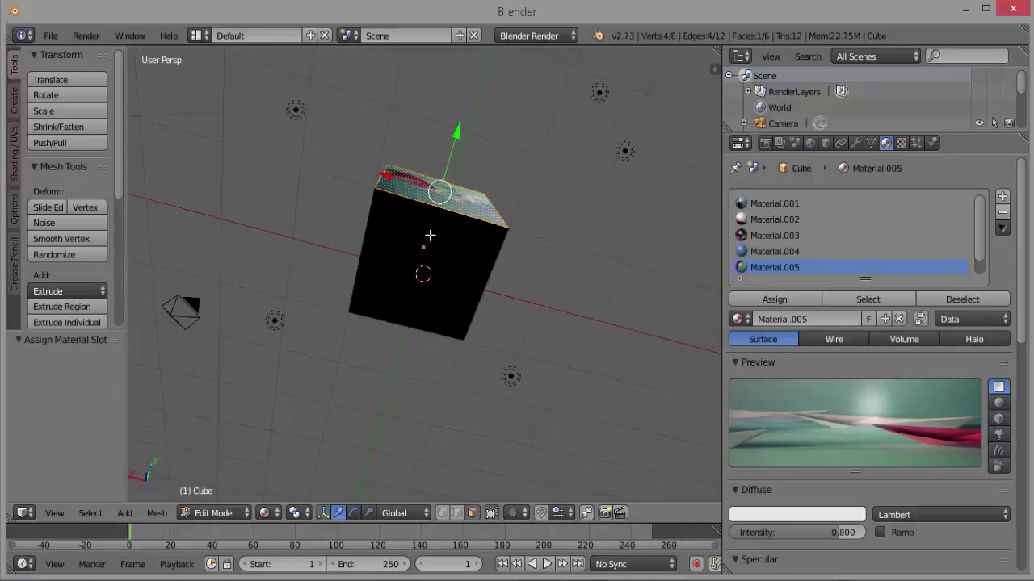
right_click(429, 235)
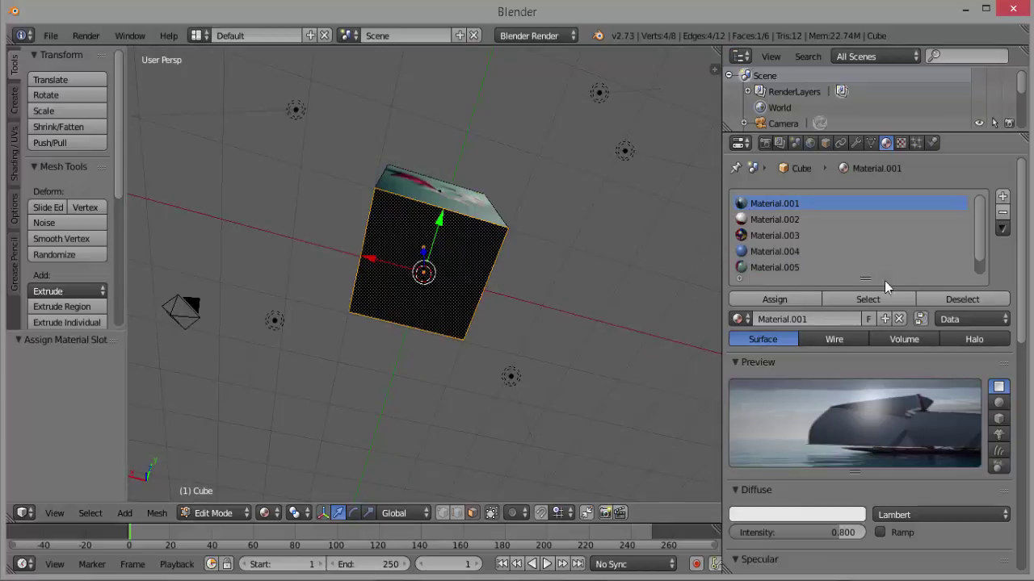
left_click_drag(979, 228, 974, 253)
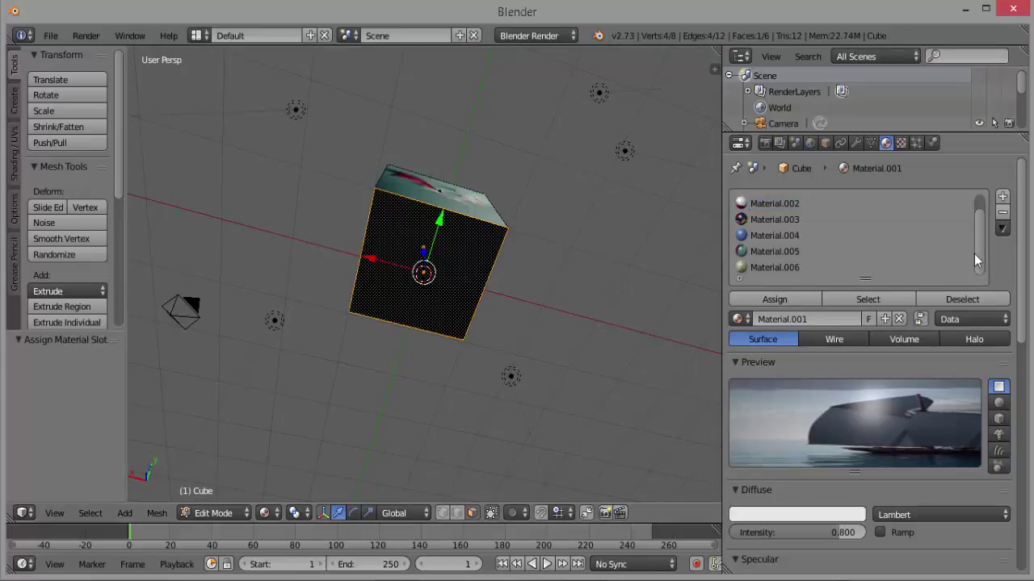
left_click(771, 268)
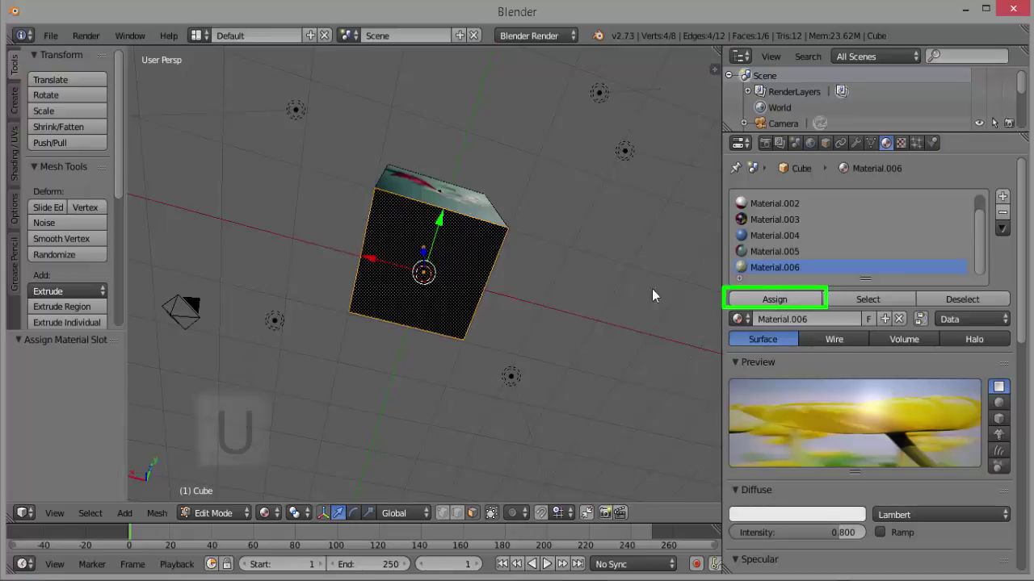
key("u")
left_click(601, 253)
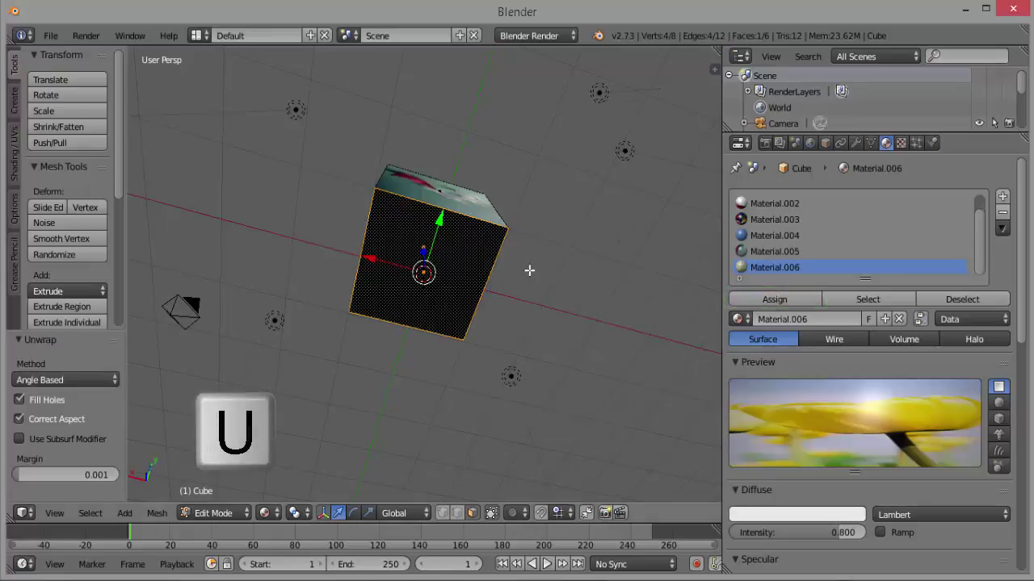
Step: Inspect the cube's textured faces from several sides and preview it with Rendered viewport shading
middle_click_drag(531, 281, 444, 339)
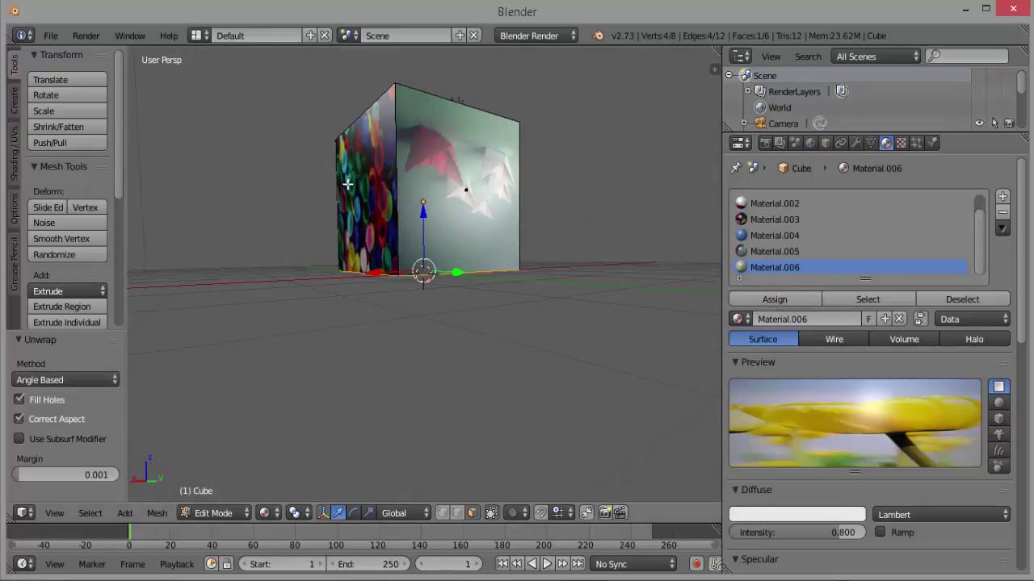
middle_click_drag(347, 184, 564, 272)
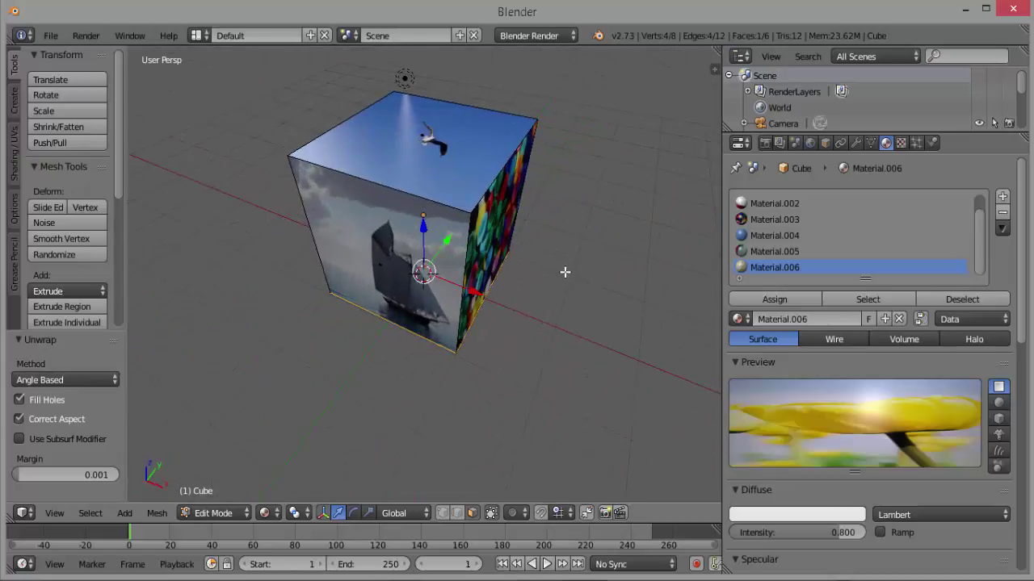
scroll(530, 300, "down", 5)
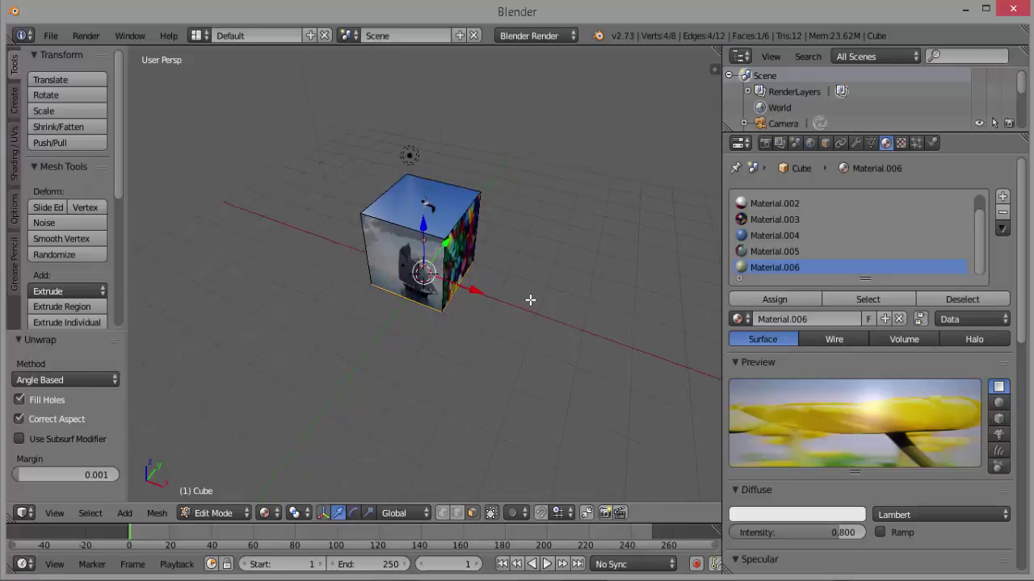
left_click(268, 513)
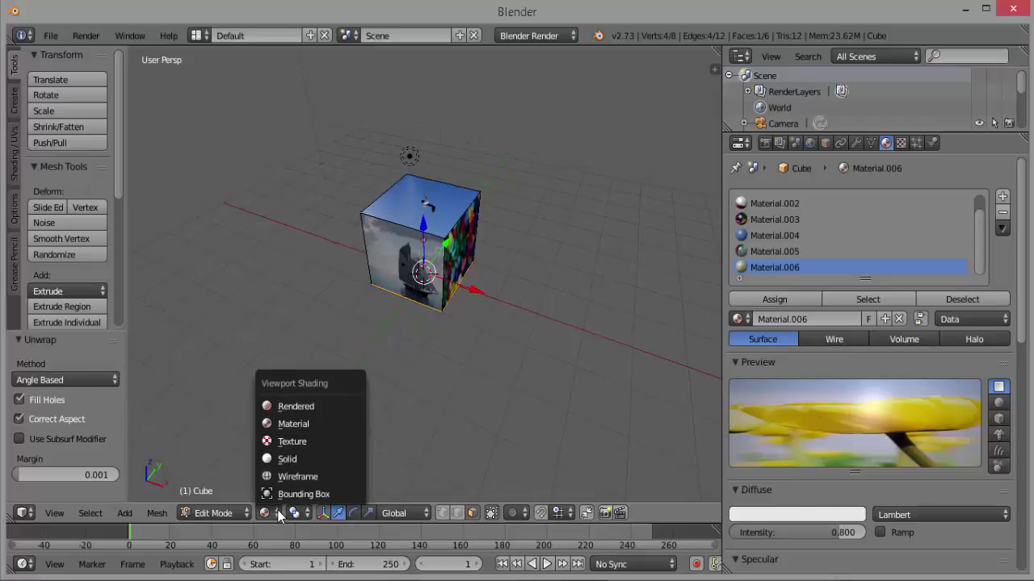
left_click(296, 407)
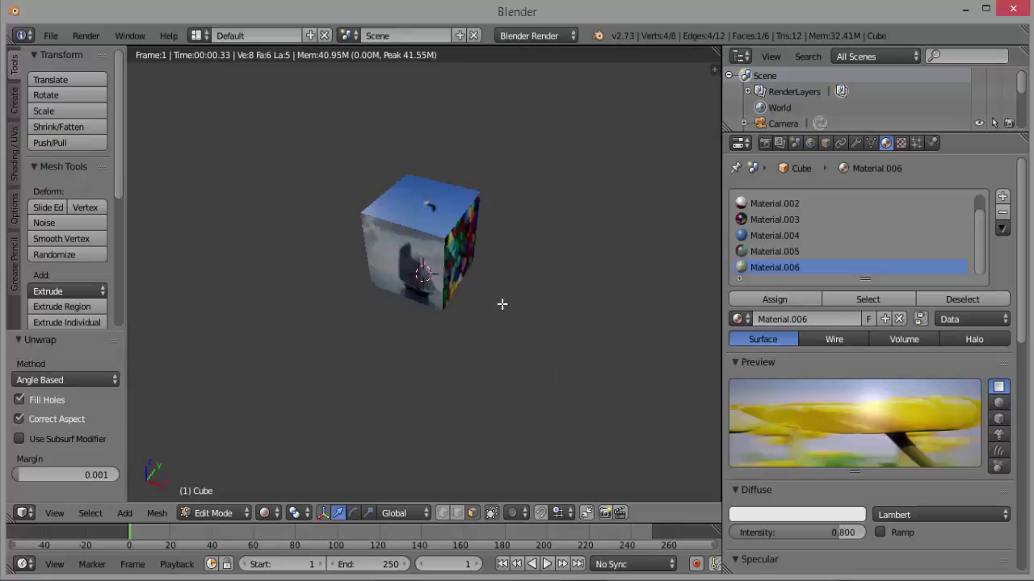
scroll(503, 305, "up", 4)
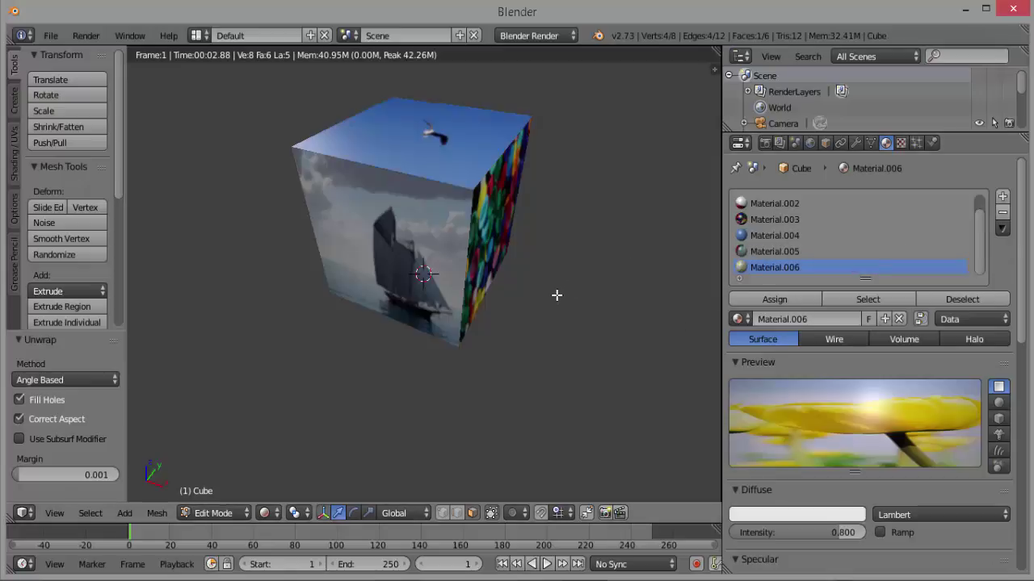
scroll(556, 295, "down", 3)
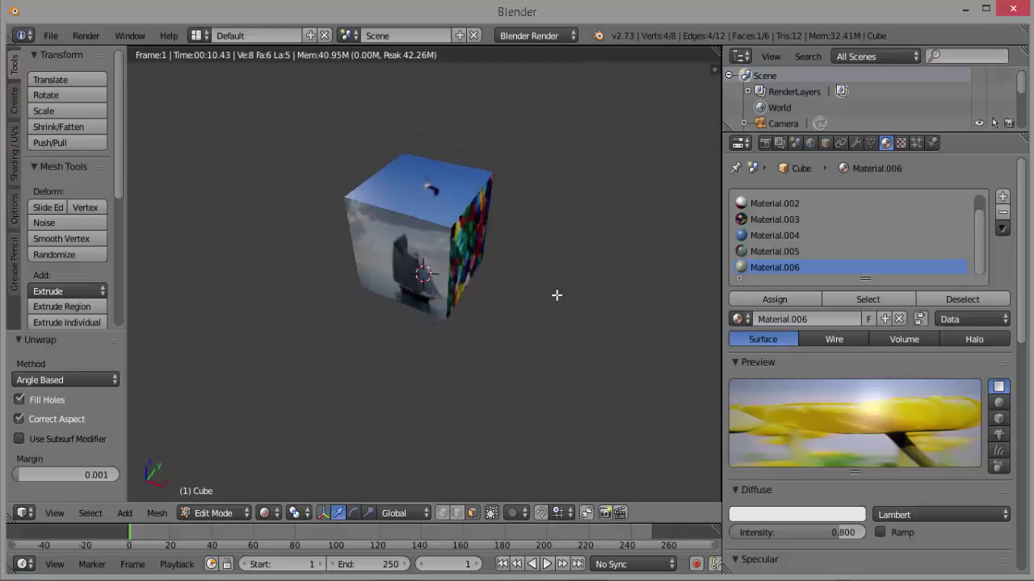
Step: Try Texture viewport shading on the cube and return the viewport to Material shading
left_click(268, 512)
left_click(293, 446)
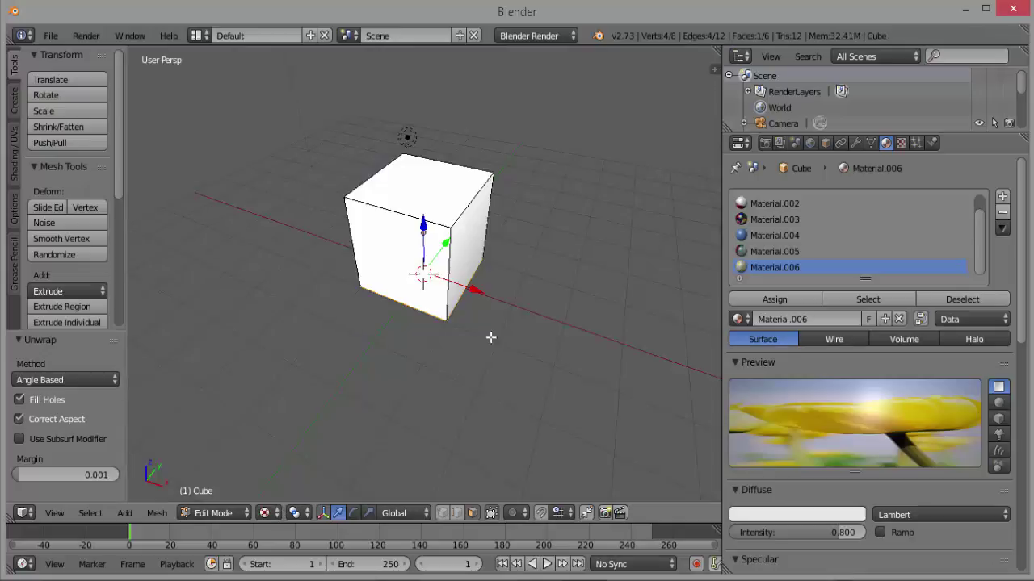
left_click(266, 513)
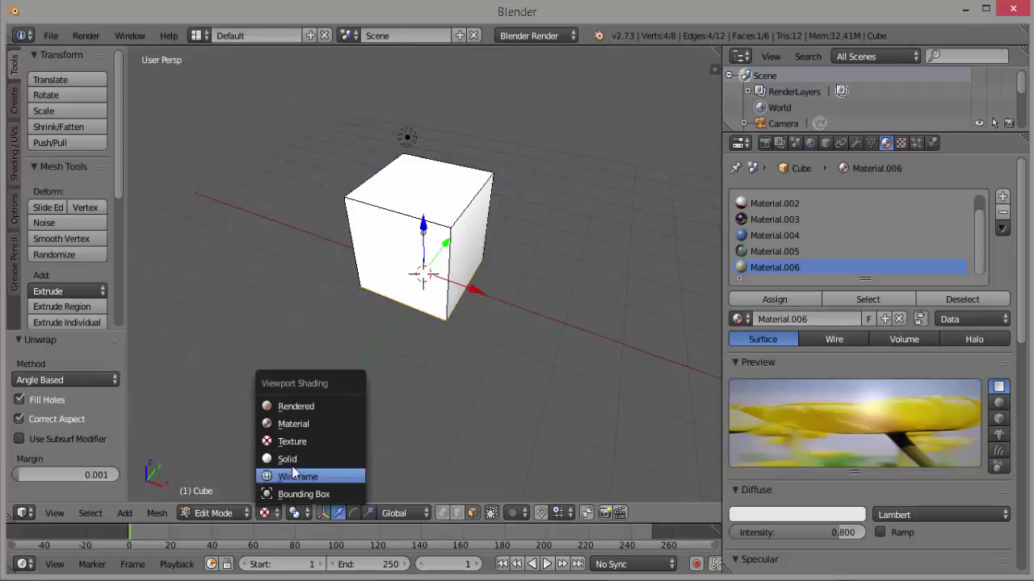
left_click(305, 426)
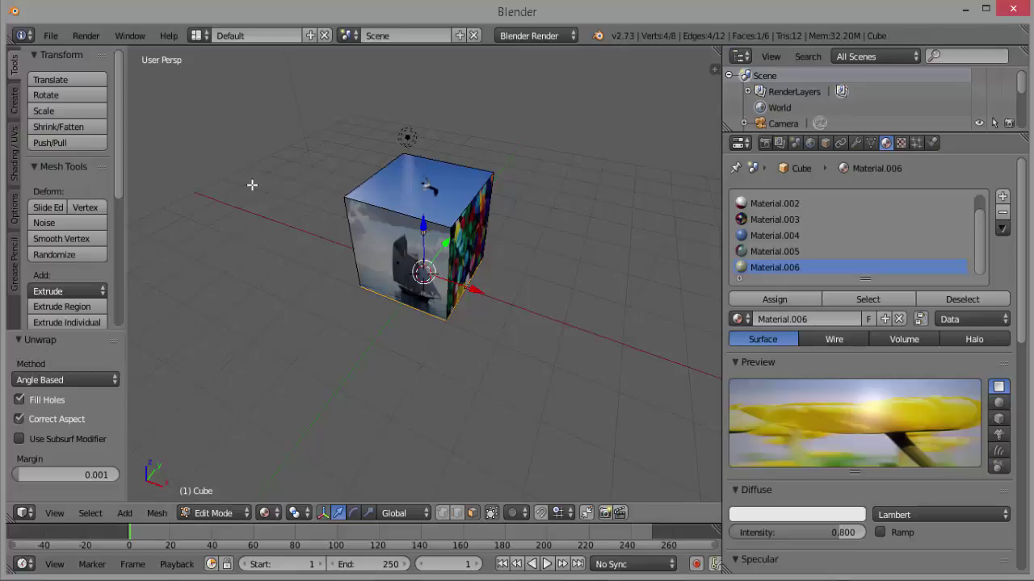
Step: Switch the cube to Object Mode and insert a LocRotScale keyframe at frame 1
key("i")
key("Escape")
left_click(205, 512)
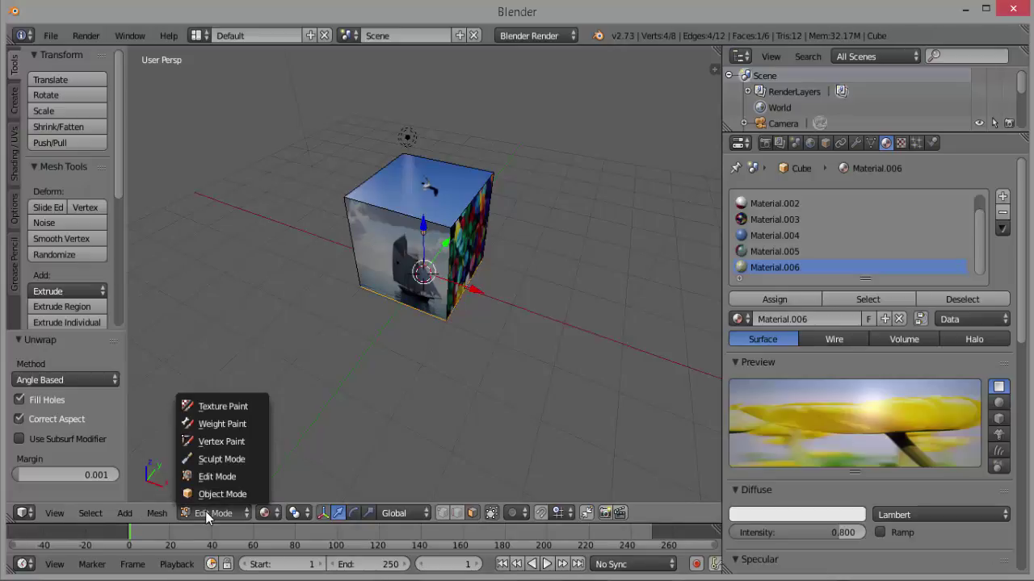
left_click(211, 496)
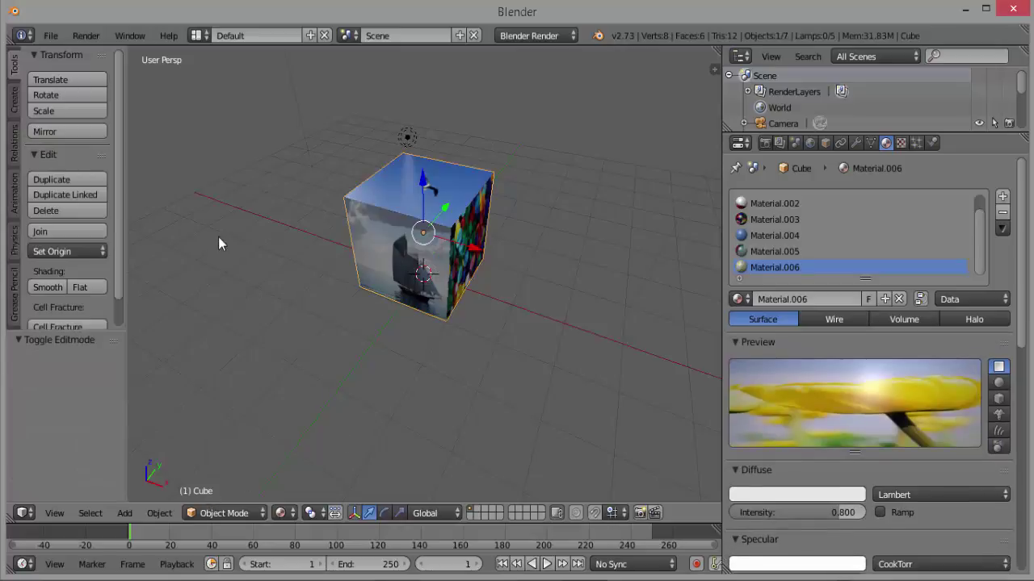
key("i")
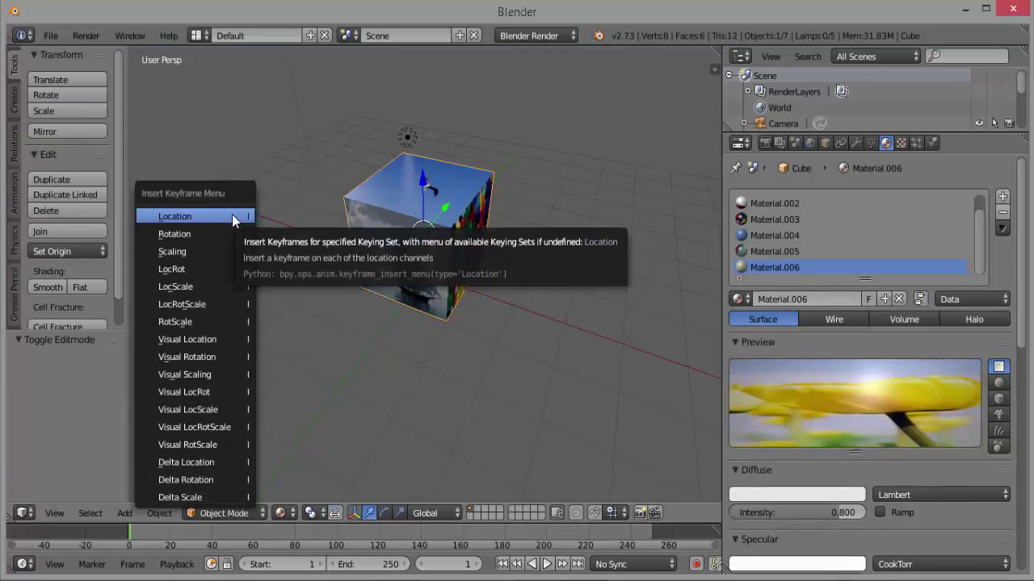
left_click(207, 307)
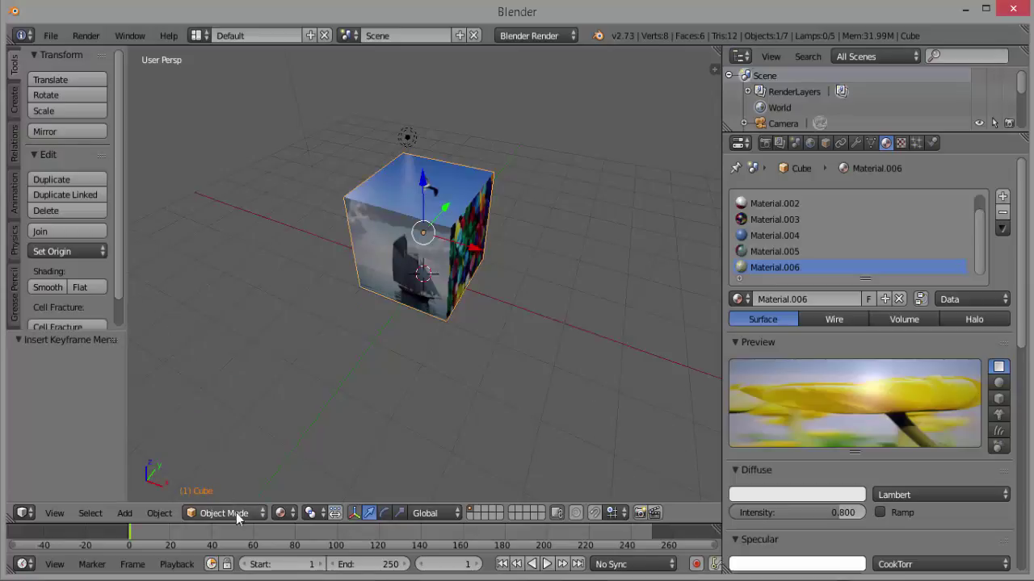
Step: At frame 80, raise the cube about 1.81 units along Z and insert a LocRotScale keyframe
left_click(295, 532)
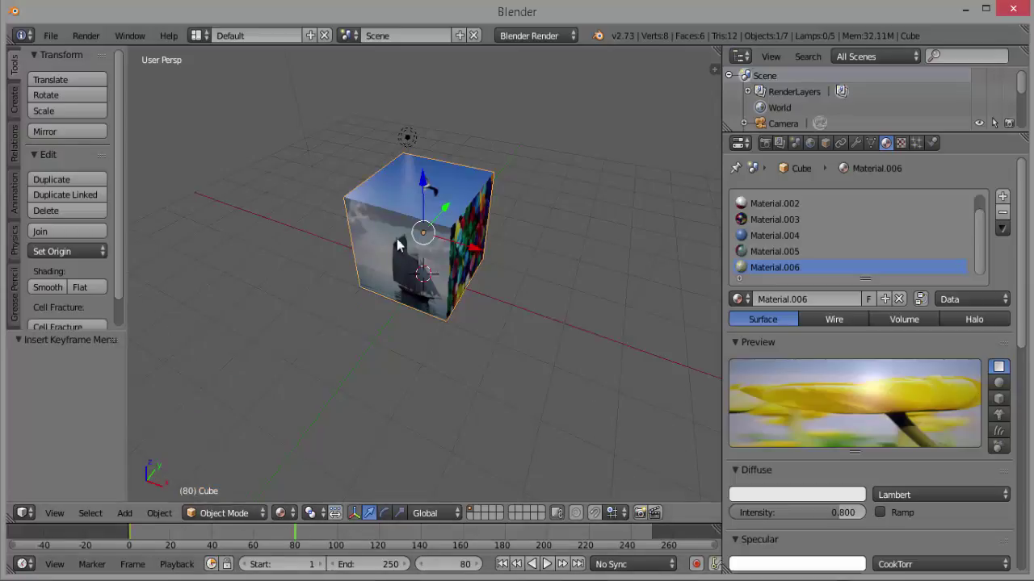
left_click_drag(425, 187, 441, 85)
key("i")
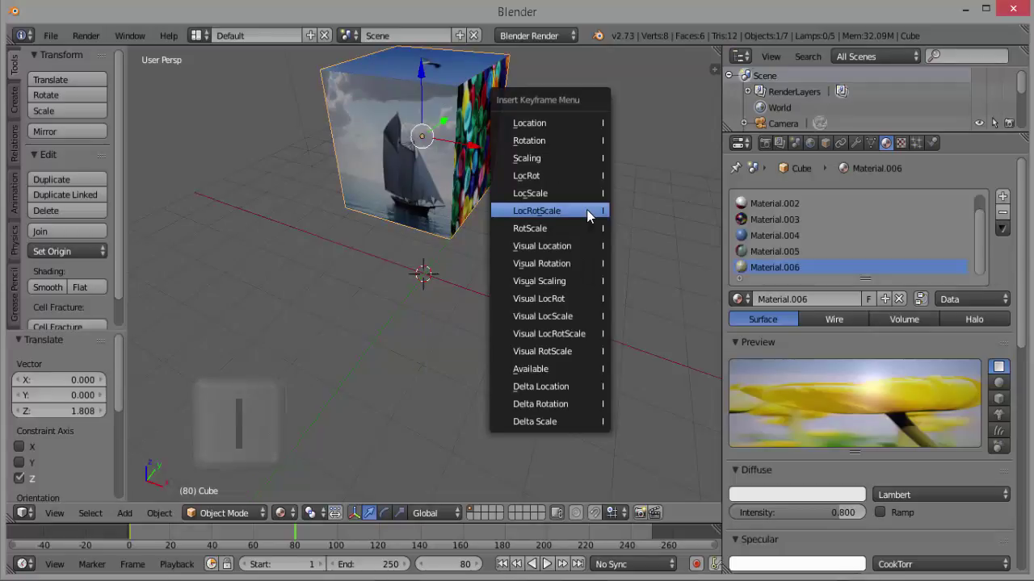
left_click(586, 211)
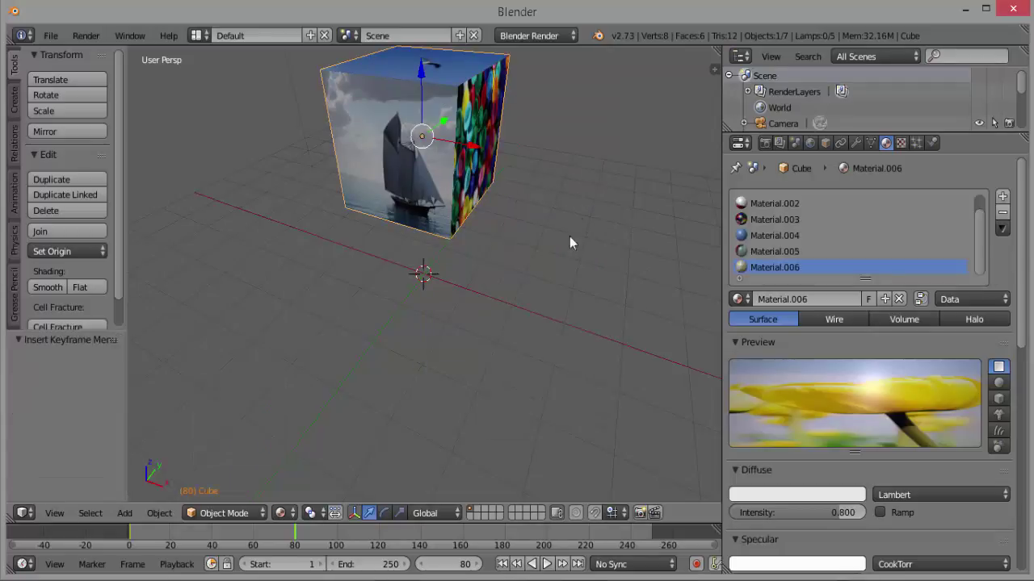
Step: At frame 160, rotate the cube about 168° around global Z and insert a LocRotScale keyframe
left_click(462, 538)
scroll(548, 184, "down", 1)
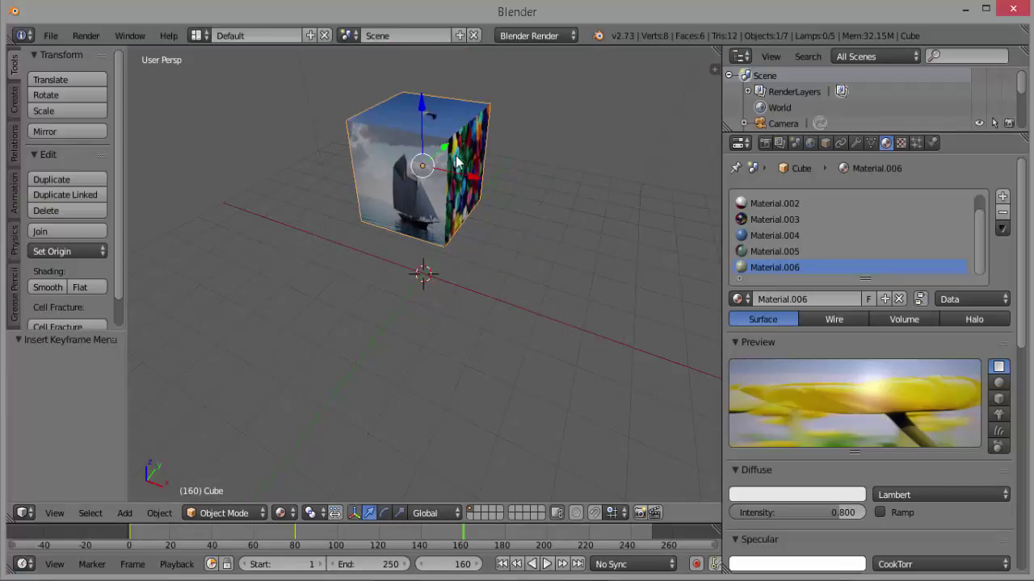
key("r")
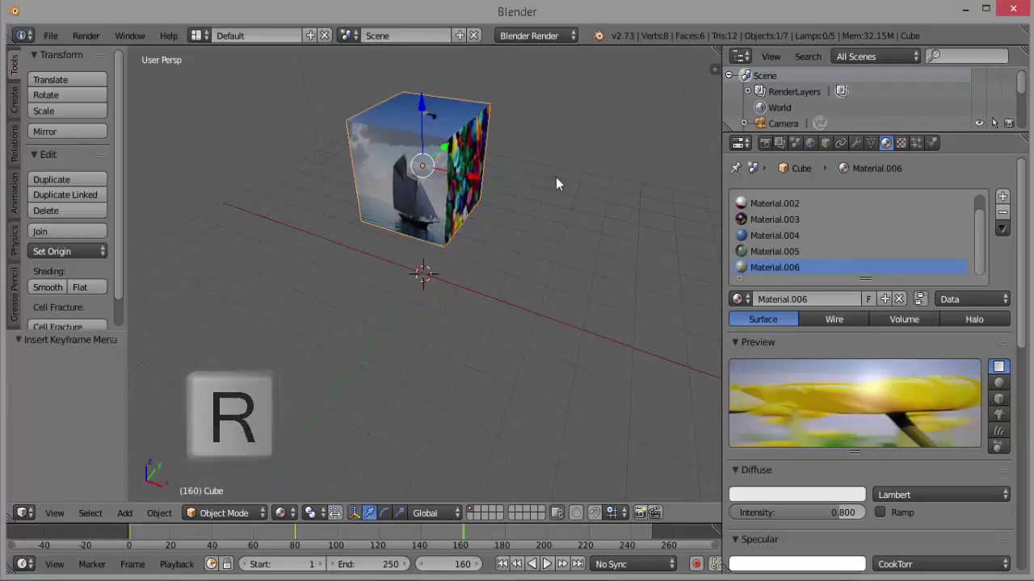
key("z")
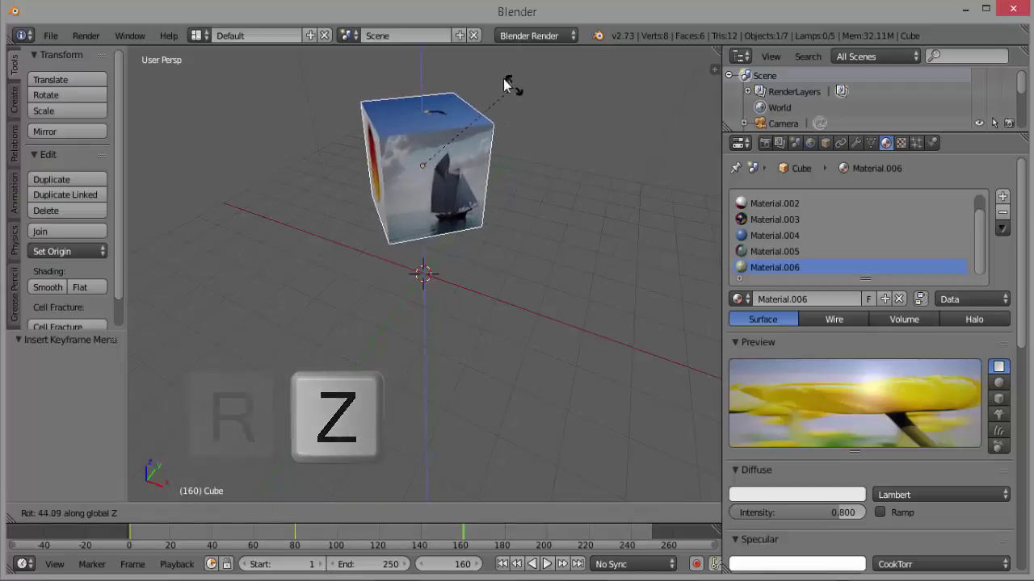
left_click(357, 154)
key("i")
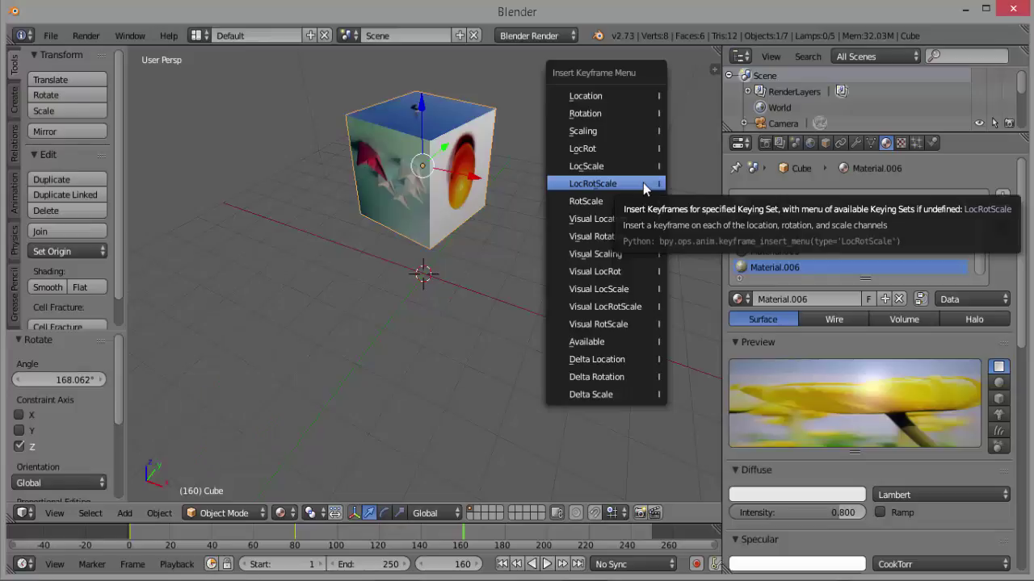
left_click(645, 185)
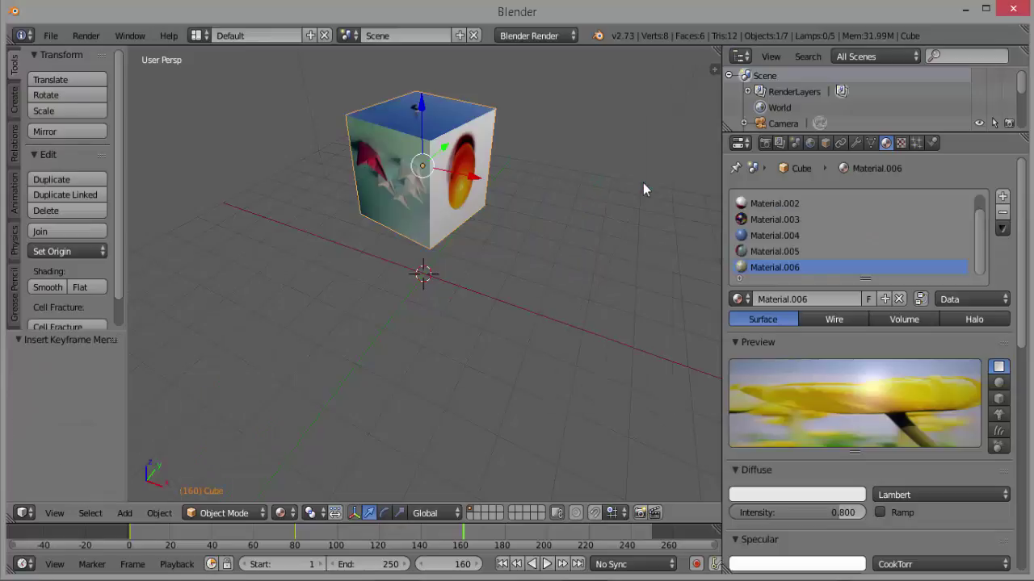
Step: At frame 221, rotate the cube about -180° around global Y and insert a LocRotScale keyframe
left_click(589, 544)
key("r")
key("y")
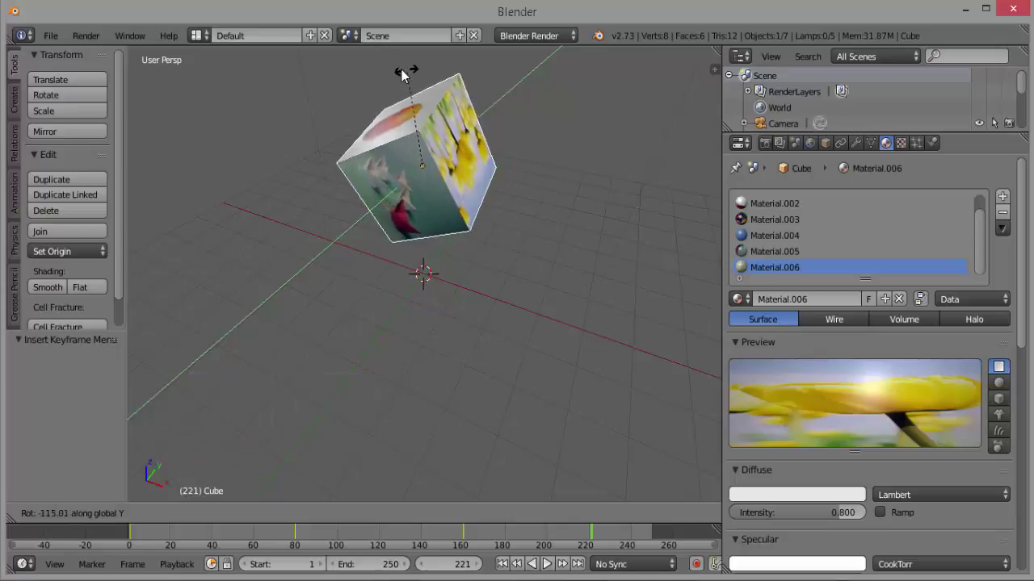
left_click(315, 141)
key("i")
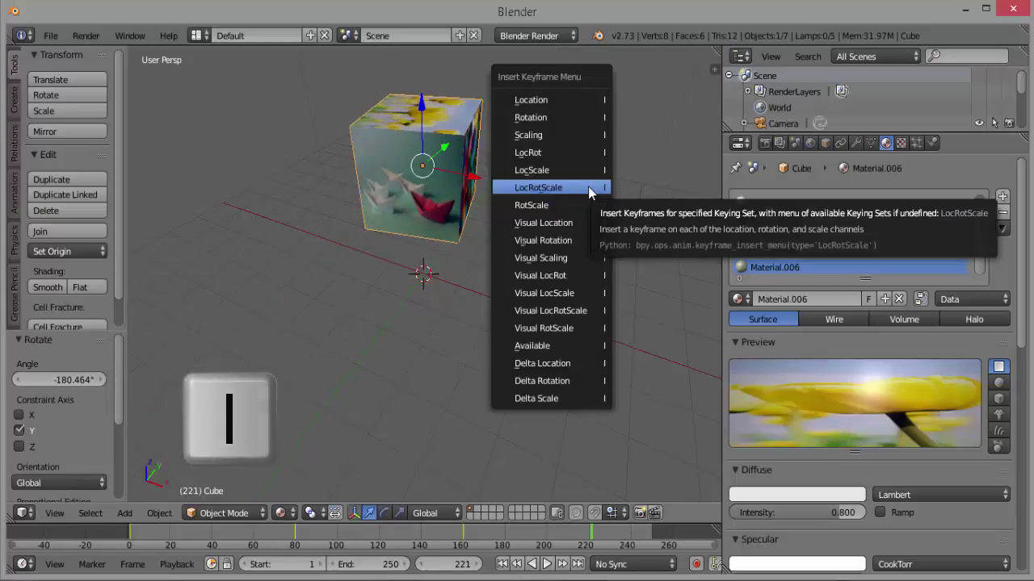
left_click(590, 188)
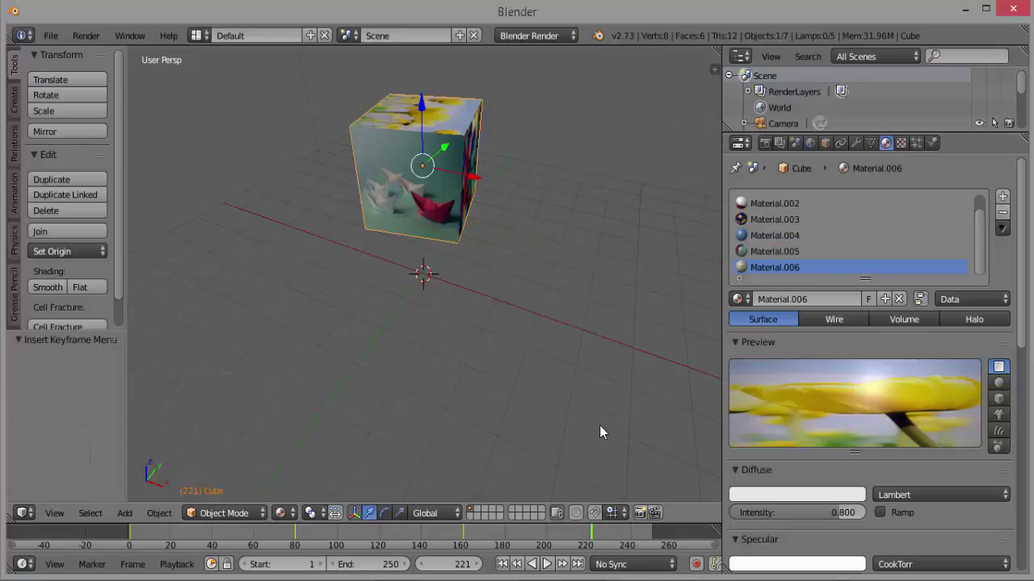
Step: Play the cube animation from the first frame, stop it and return to frame 1
left_click(501, 565)
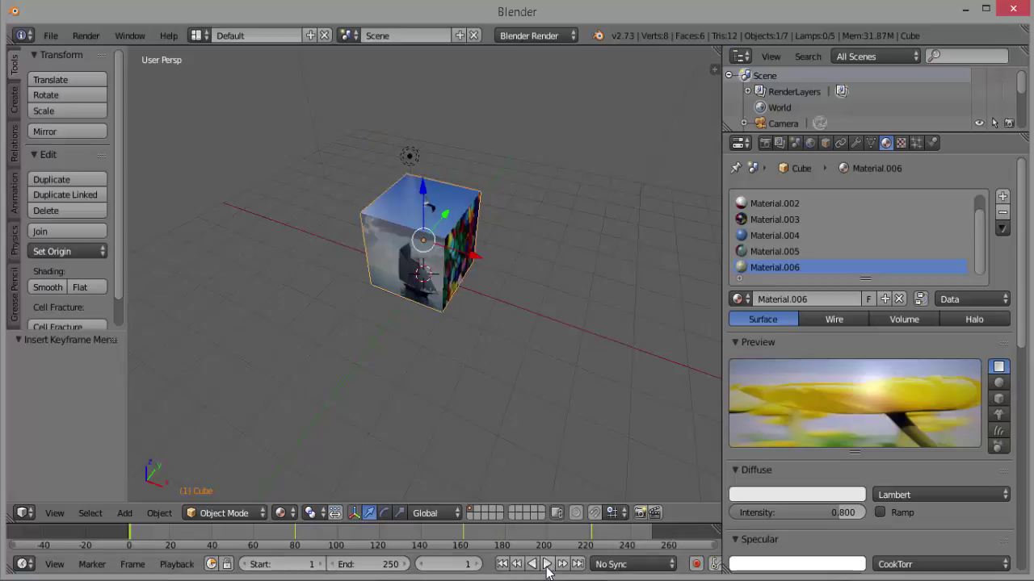
left_click(546, 565)
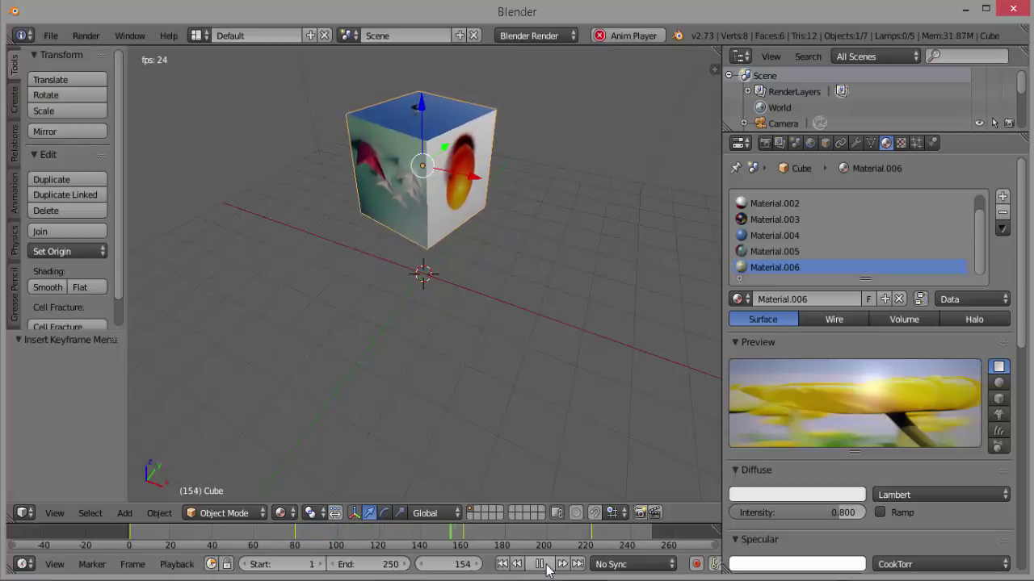
left_click(545, 565)
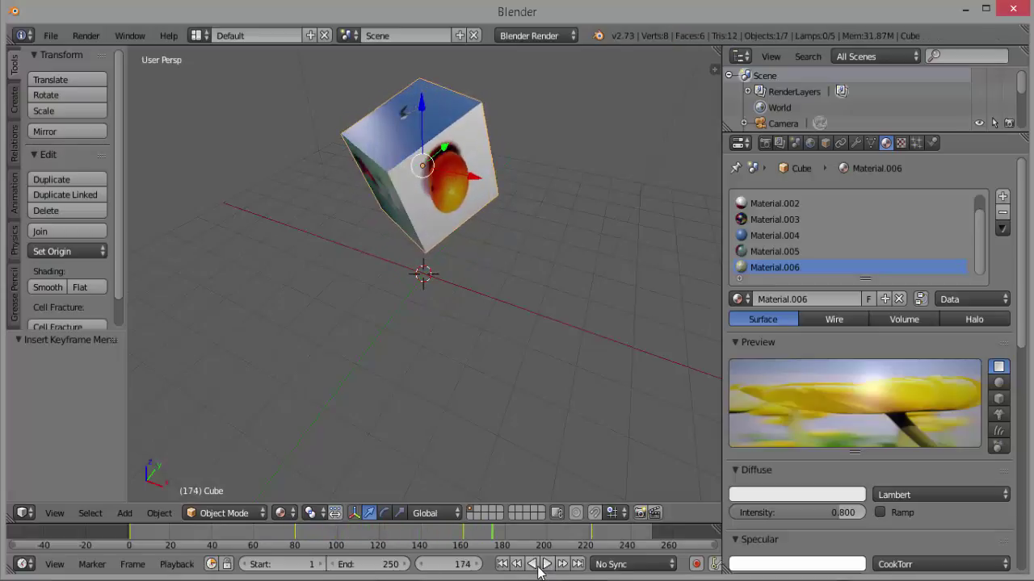
left_click(501, 564)
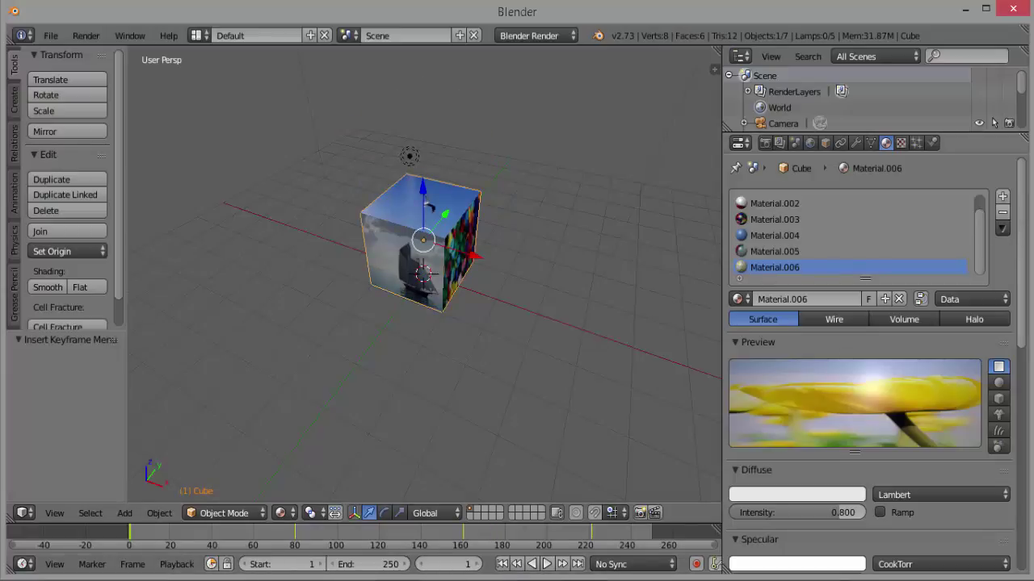
Step: Choose AVI JPEG as the render output format and render the full animation
left_click(765, 143)
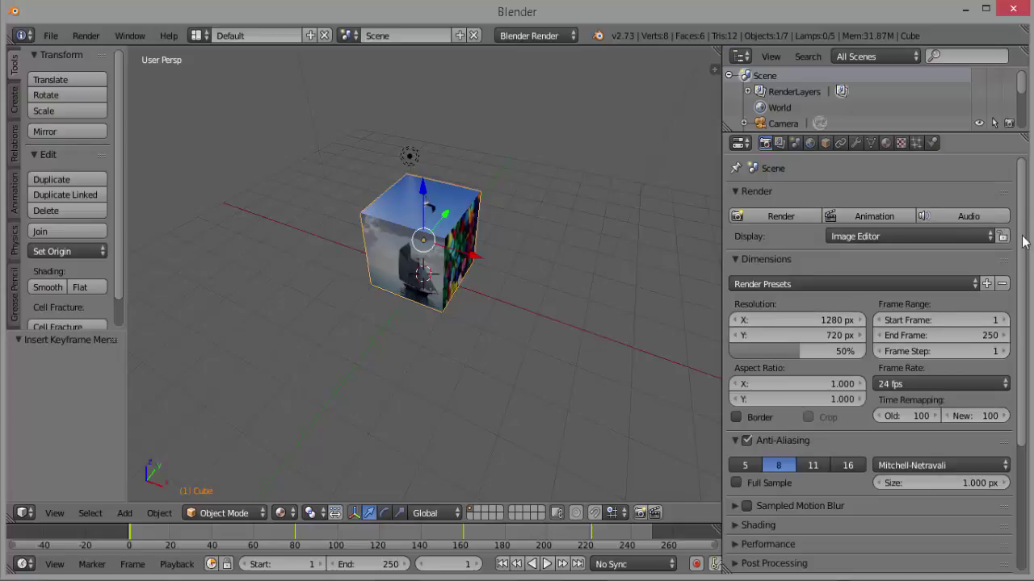
scroll(1021, 234, "down", 5)
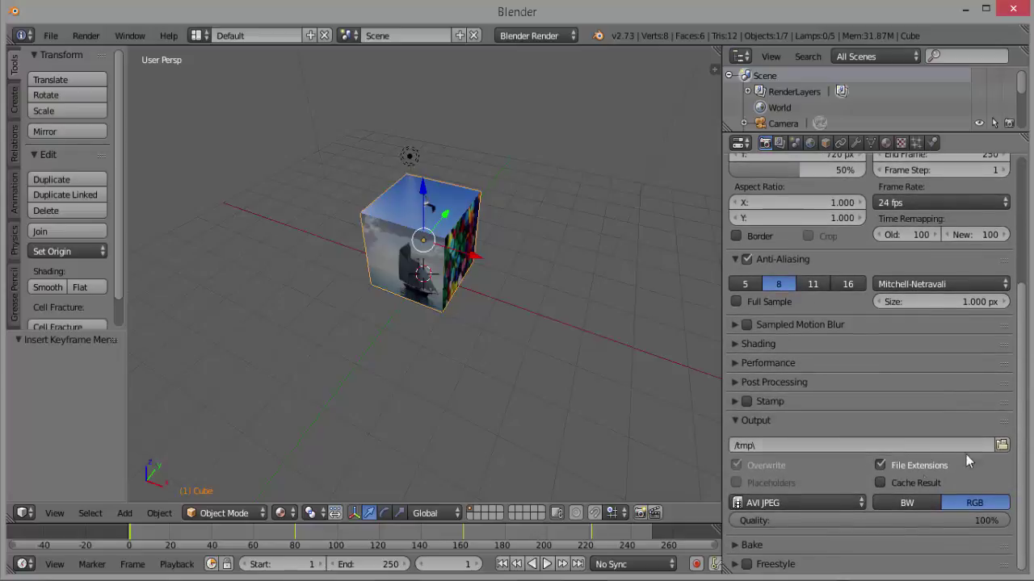
left_click(853, 507)
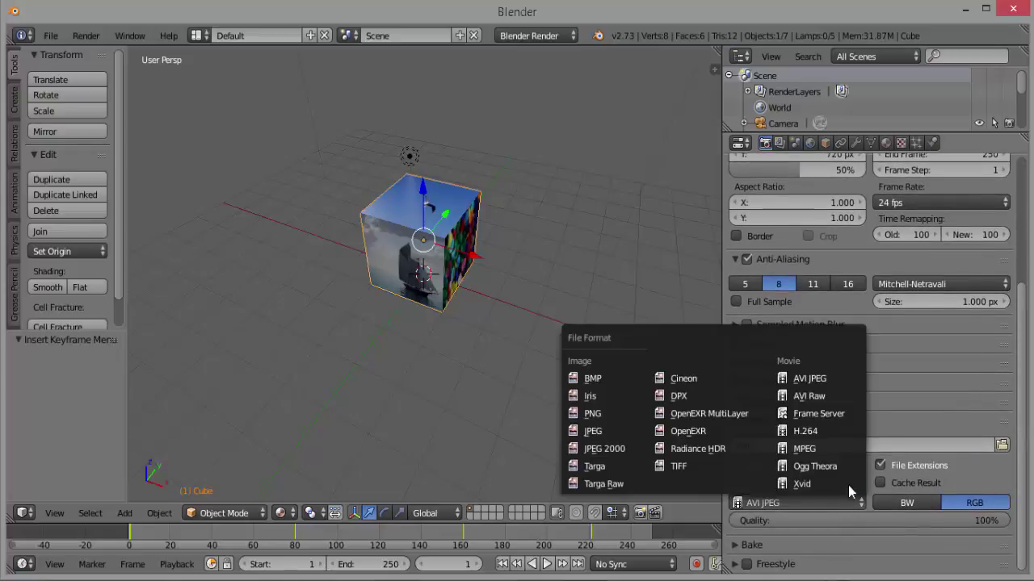
left_click(836, 380)
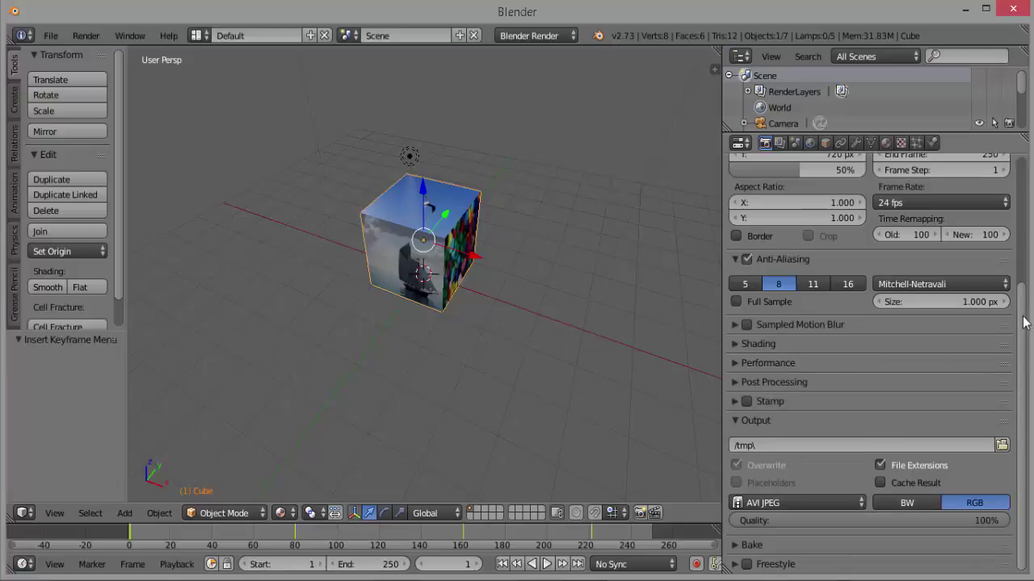
left_click_drag(1023, 322, 1029, 174)
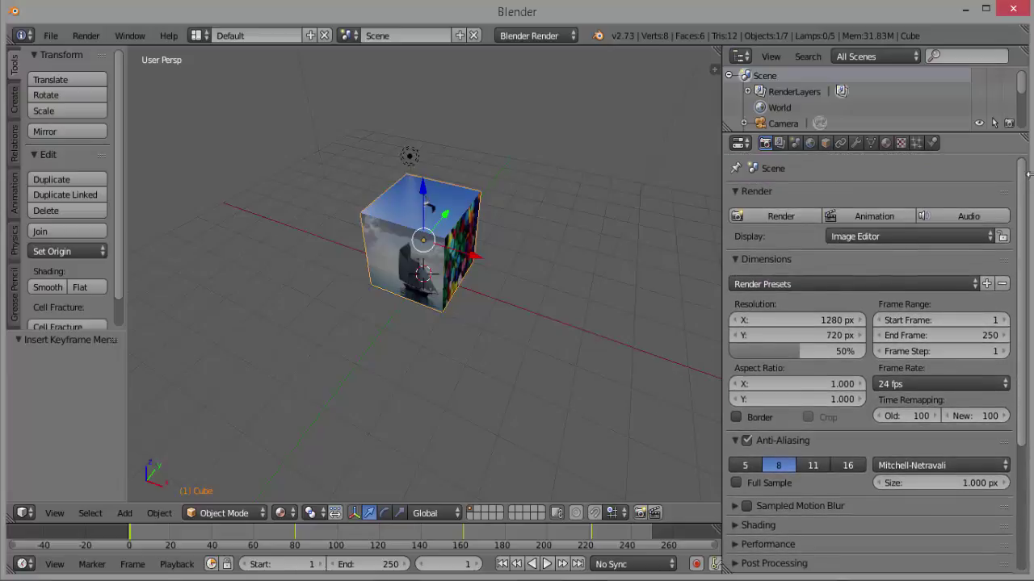
left_click(858, 216)
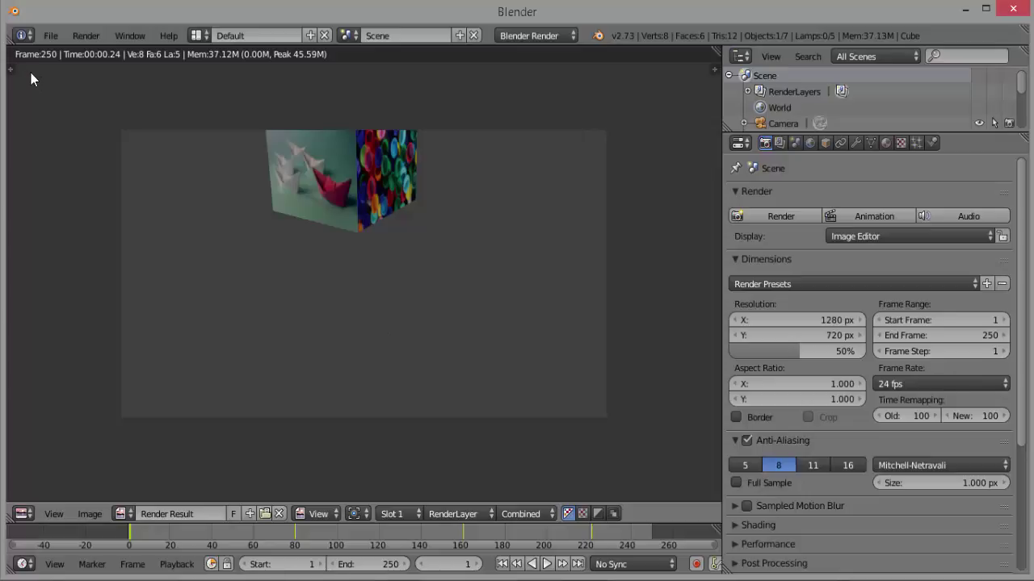
Step: Play the rendered cube animation and move the player window over the middle of the viewport to watch it
left_click(82, 37)
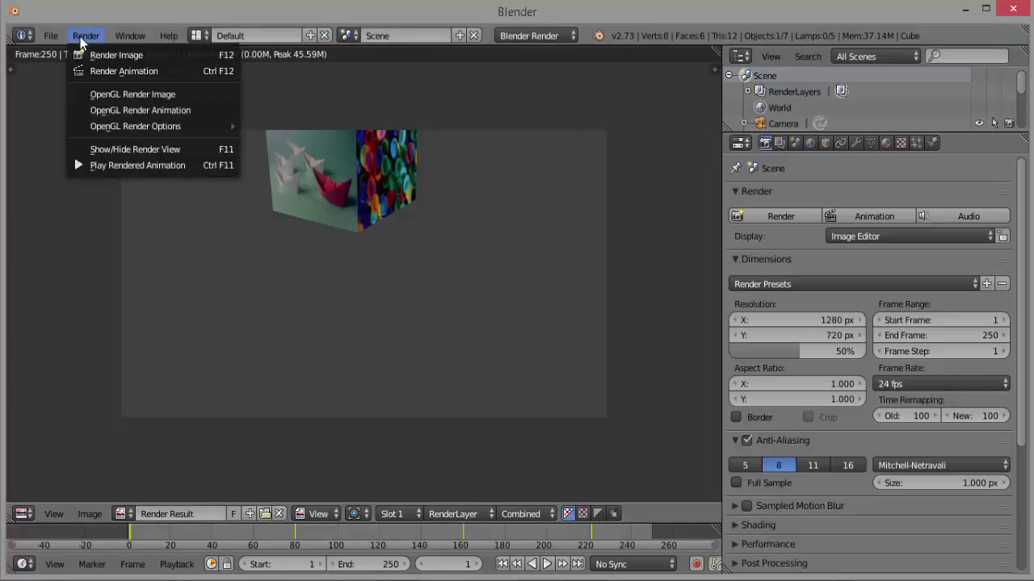
left_click(117, 169)
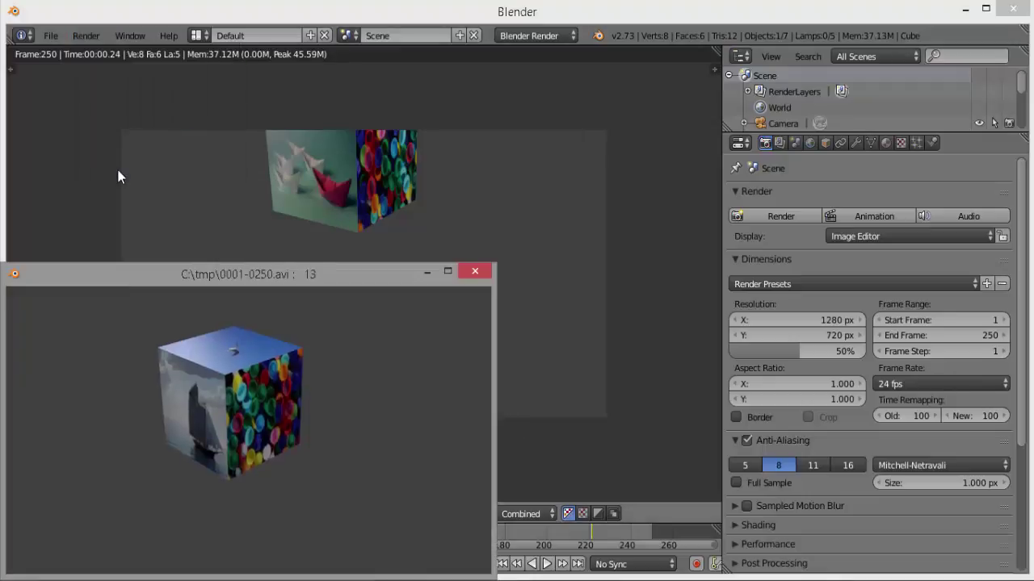
left_click_drag(373, 275, 512, 147)
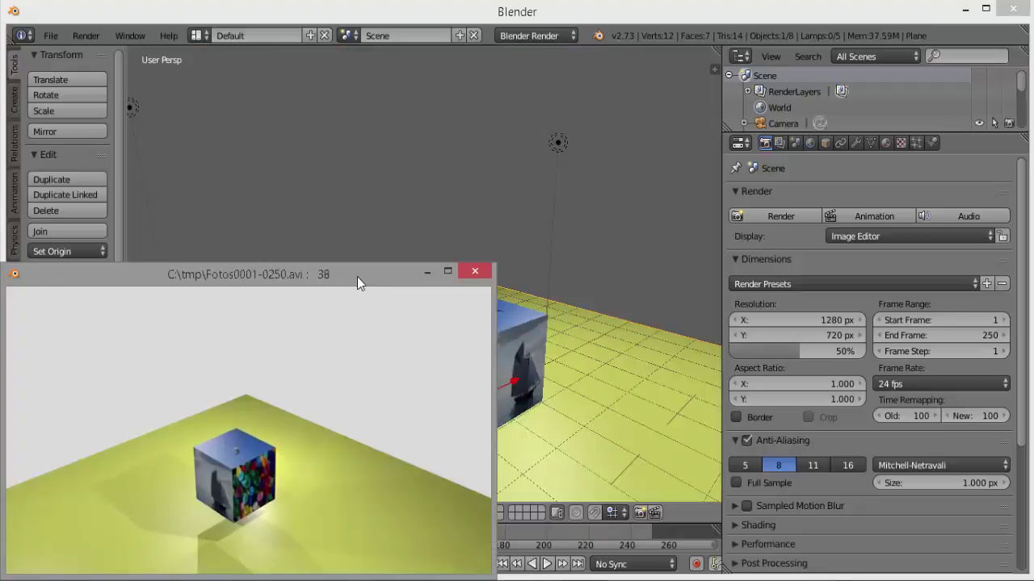
left_click_drag(357, 277, 569, 122)
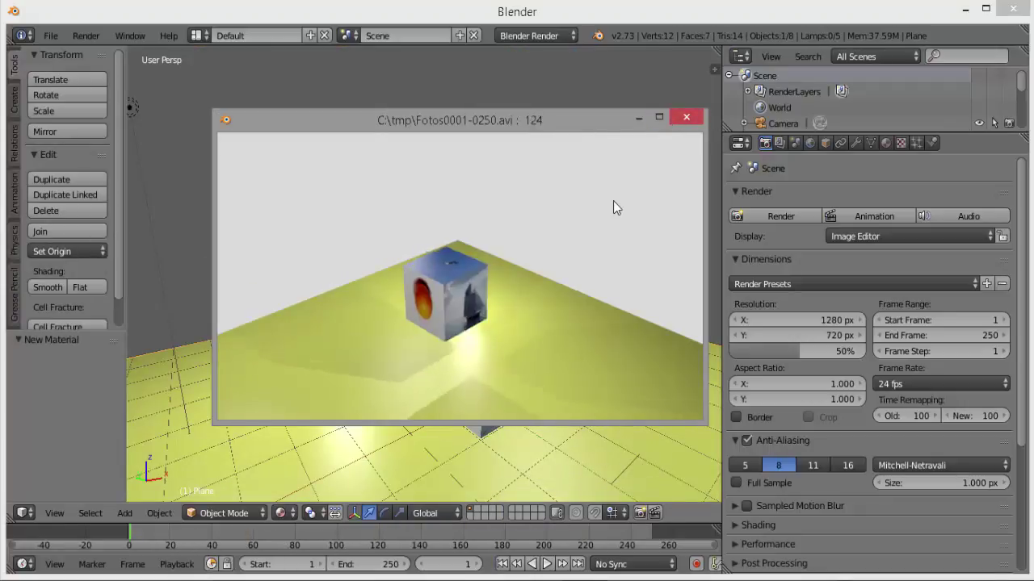